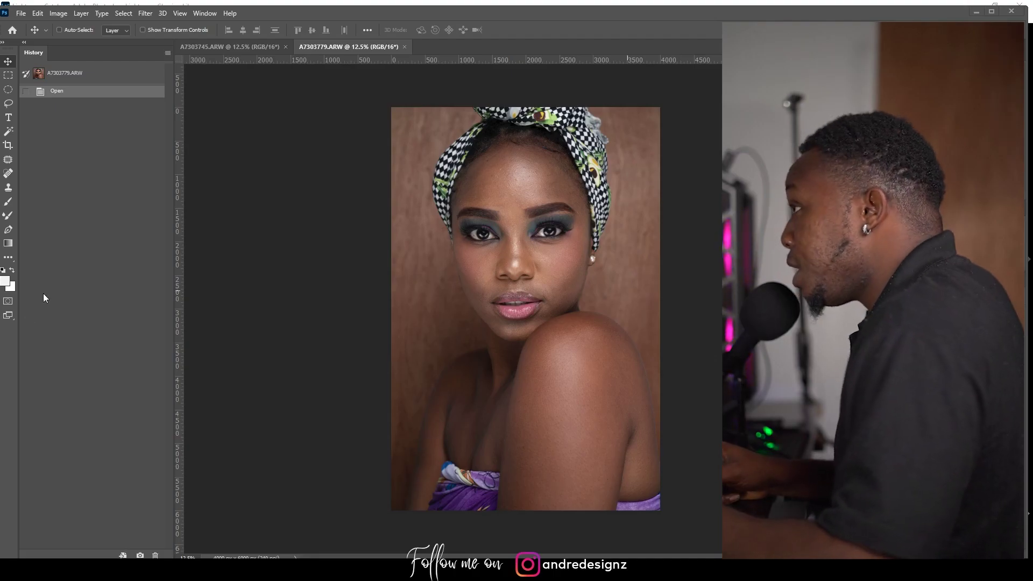
Inspect the photo's camera model, lens and exposure settings in its file information, and close it without changes.
double_click(477, 11)
left_click(23, 6)
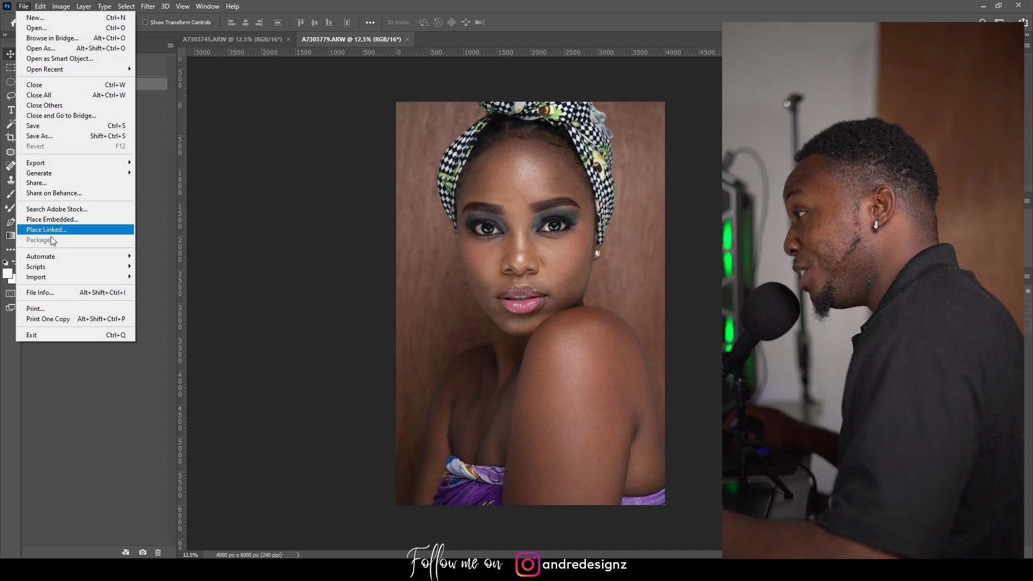
left_click(59, 292)
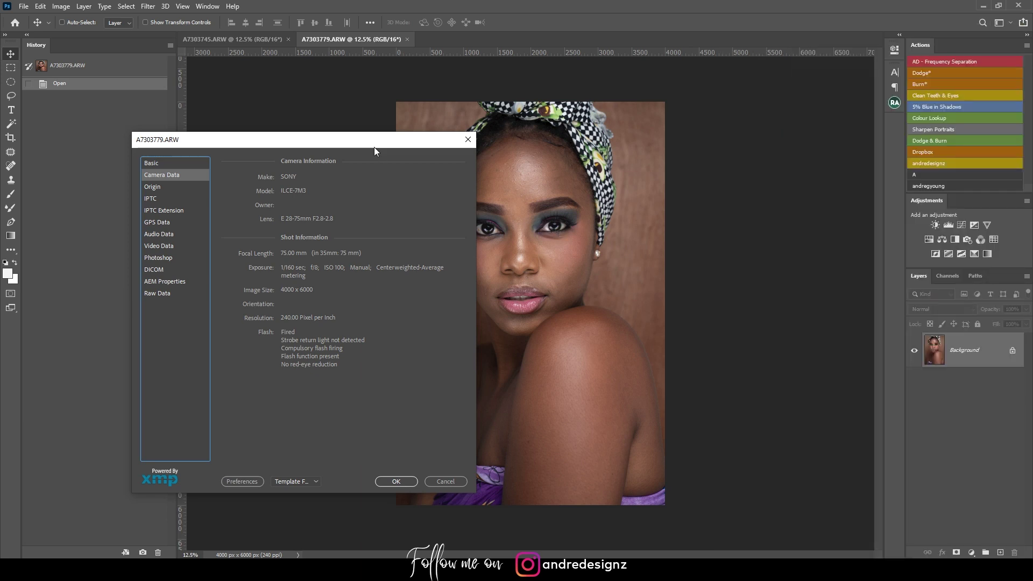
left_click_drag(374, 144, 294, 138)
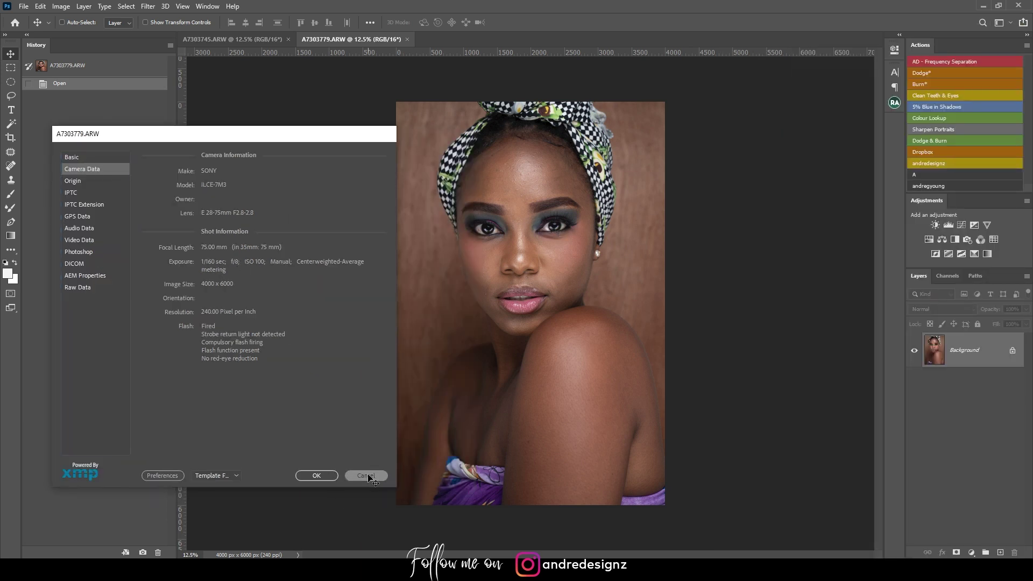
left_click(366, 475)
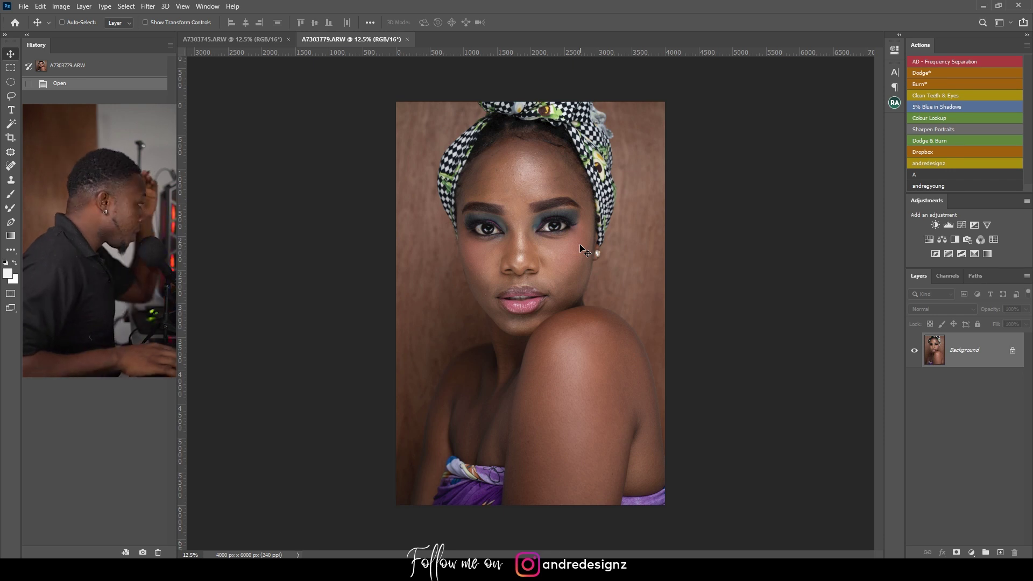
Duplicate the Background layer and use the Patch tool on the copy to remove the blemishes on the middle of the forehead.
left_click_drag(969, 351, 1000, 553)
scroll(548, 161, "up", 3)
scroll(533, 178, "up", 2)
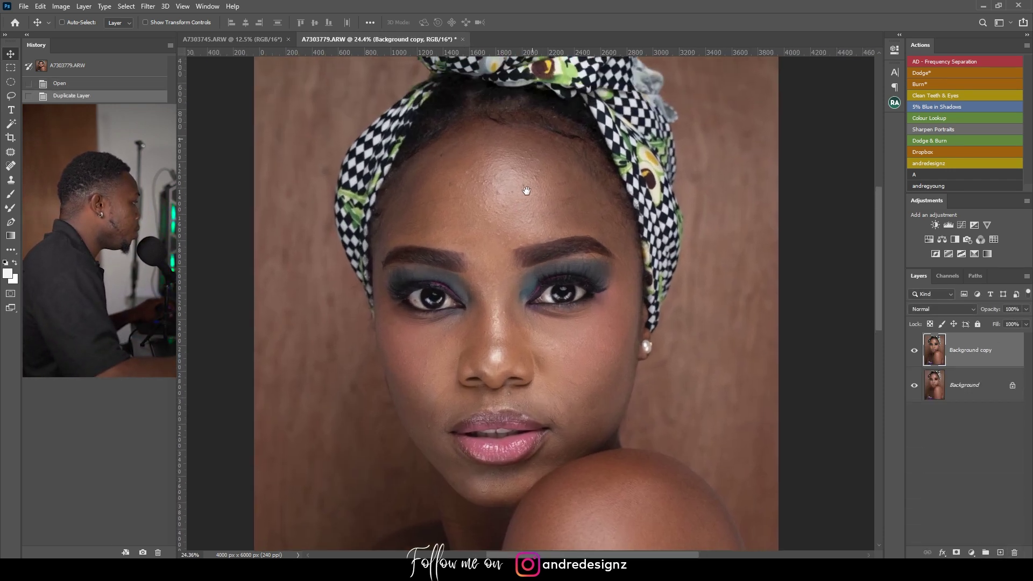
scroll(500, 188, "up", 1)
scroll(476, 178, "down", 1)
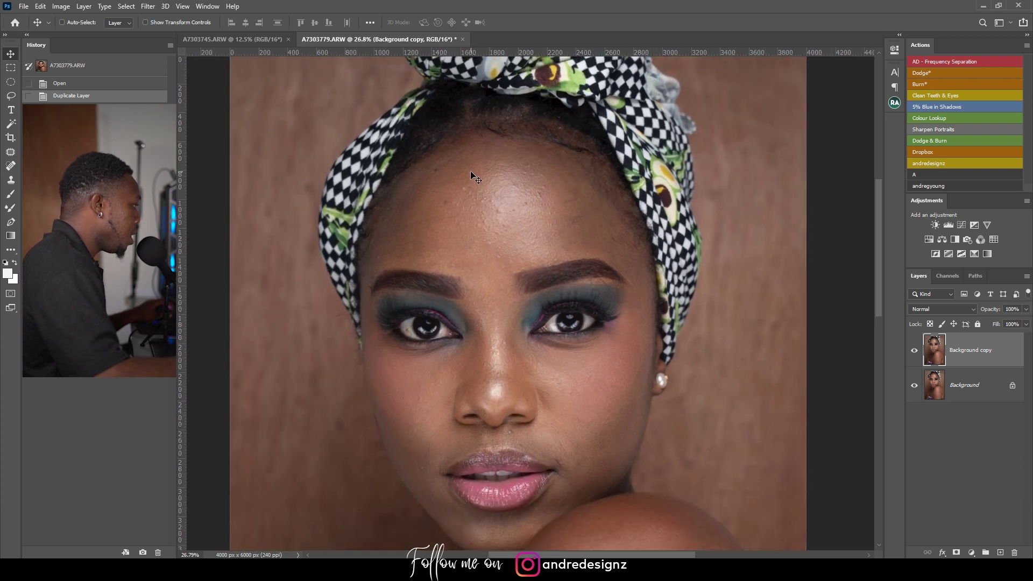
left_click(10, 152)
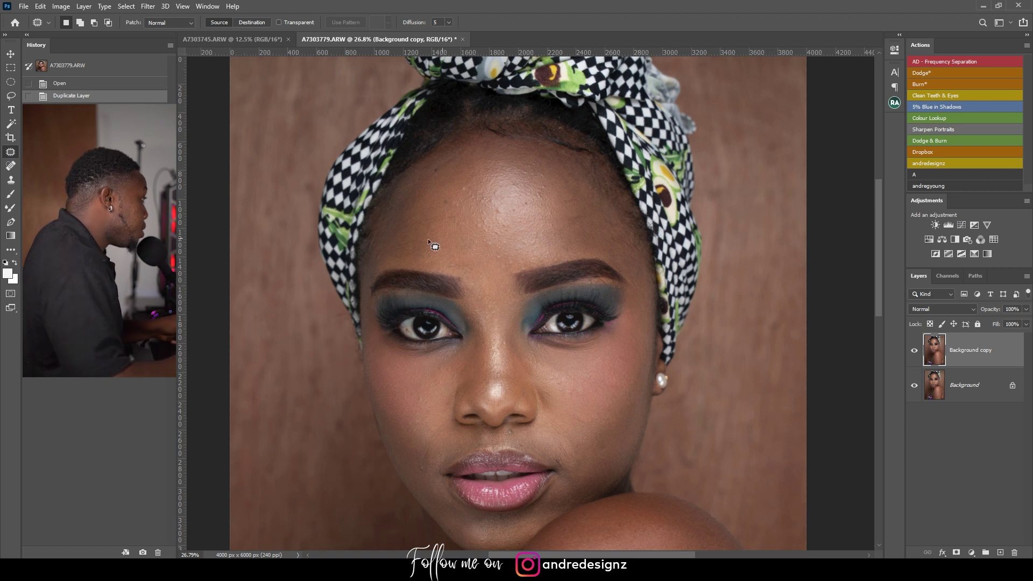
mouse_move(451, 194)
left_mouse_down()
mouse_move(473, 189)
mouse_move(500, 210)
left_mouse_up()
mouse_move(496, 213)
left_mouse_down()
mouse_move(500, 221)
mouse_move(539, 196)
mouse_move(535, 212)
left_mouse_up()
key("ctrl+d")
key("ctrl+d")
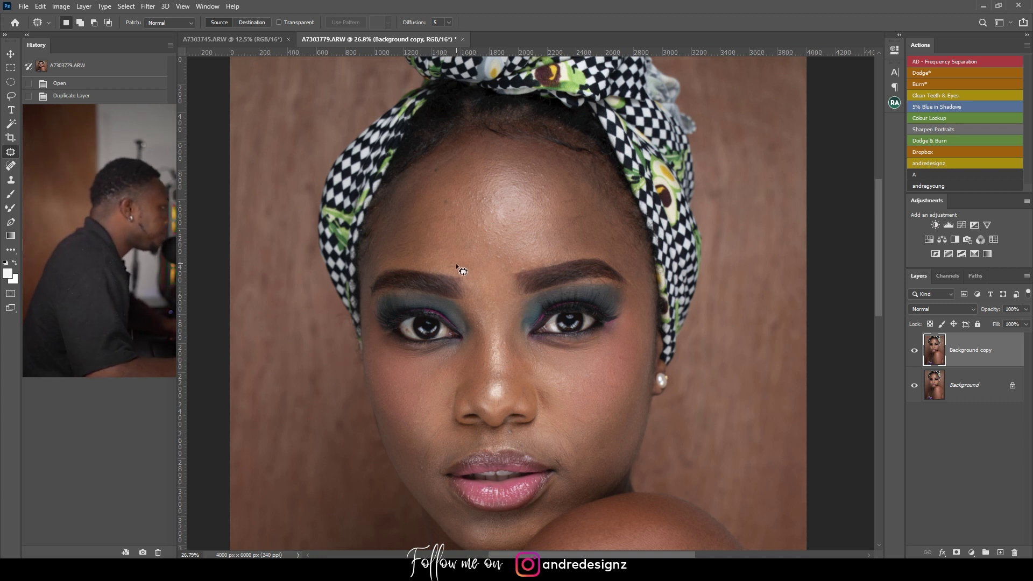
Patch the spot above the inner end of the image-left eyebrow and the blemishes on the image-right side of the forehead.
left_click_drag(464, 273, 455, 267)
mouse_move(455, 267)
left_mouse_down()
mouse_move(485, 272)
mouse_move(436, 253)
mouse_move(458, 245)
left_mouse_up()
key("ctrl+d")
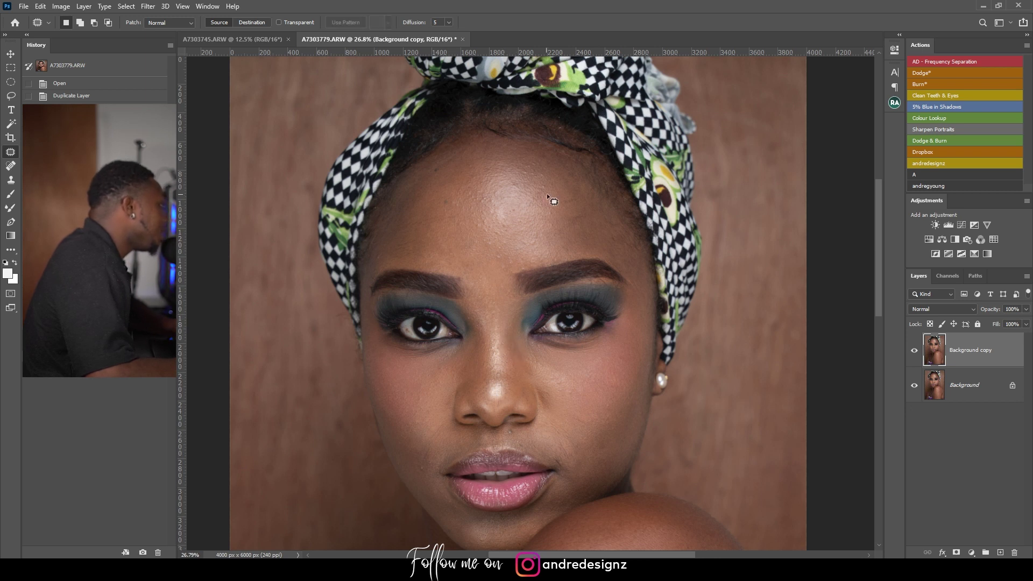
key("ctrl+d")
left_click_drag(543, 184, 582, 200)
mouse_move(581, 201)
left_mouse_down()
mouse_move(571, 196)
mouse_move(590, 228)
mouse_move(559, 231)
left_mouse_up()
key("ctrl+d")
key("ctrl+d")
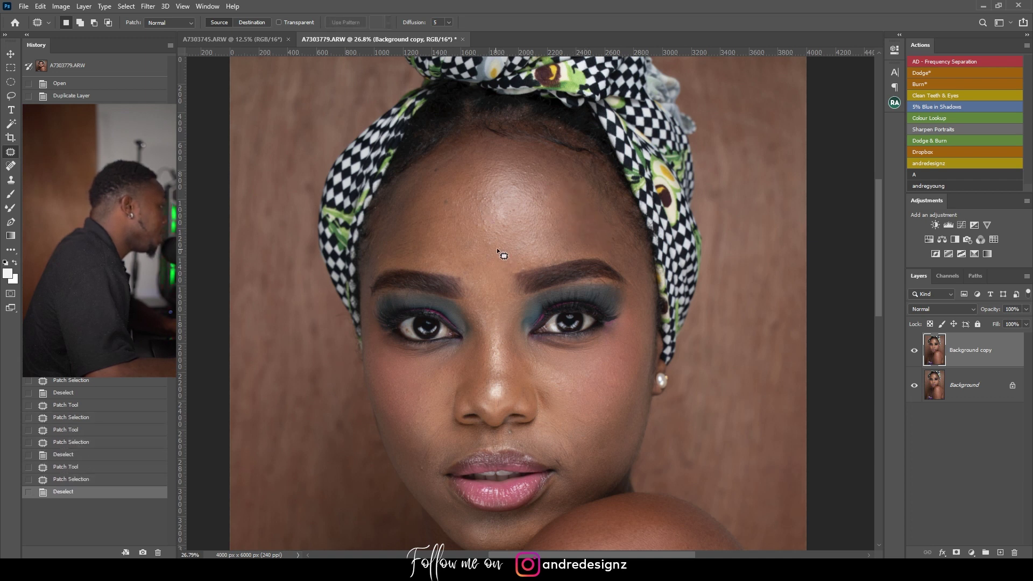
Patch the uneven skin on the lower forehead between and just above the eyebrows.
mouse_move(492, 242)
left_mouse_down()
mouse_move(481, 224)
mouse_move(508, 222)
left_mouse_up()
key("ctrl+d")
key("ctrl+d")
key("ctrl+d")
left_click_drag(507, 226, 519, 232)
key("ctrl+d")
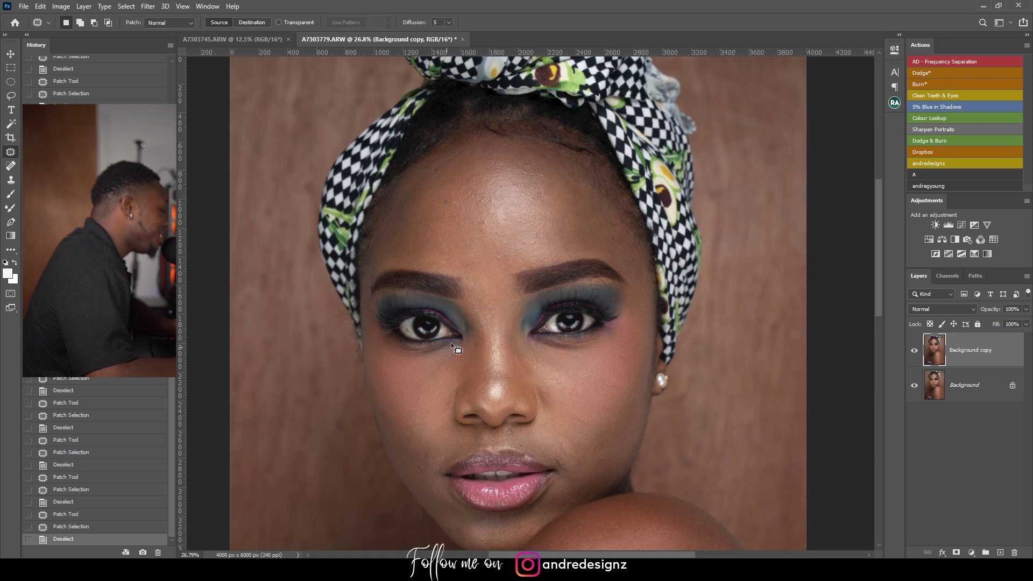
Patch the blemish on the skin beside the image-left corner of the mouth.
left_click_drag(471, 397, 517, 225)
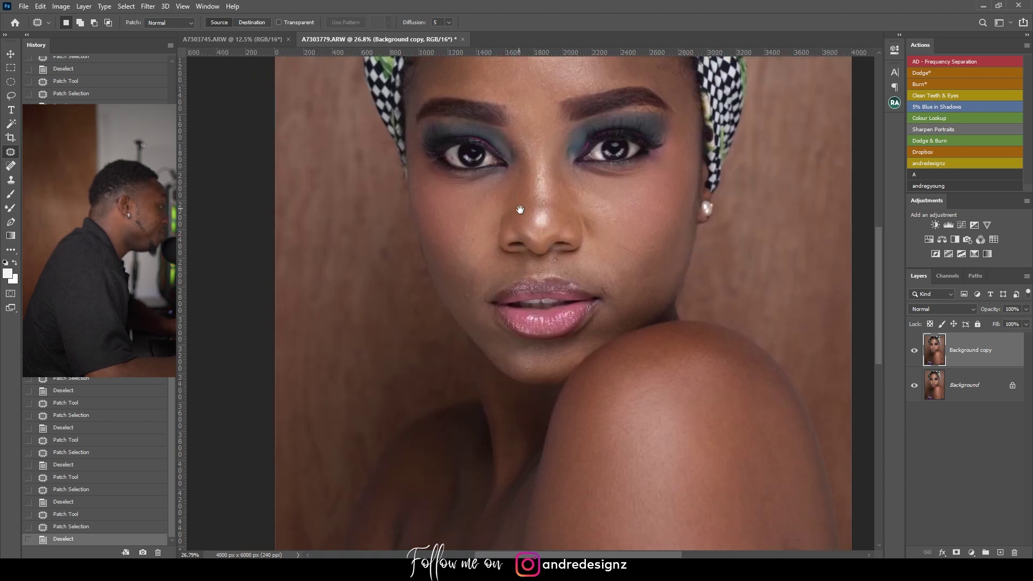
left_click_drag(476, 298, 470, 294)
left_click_drag(469, 299, 479, 308)
left_click(475, 302)
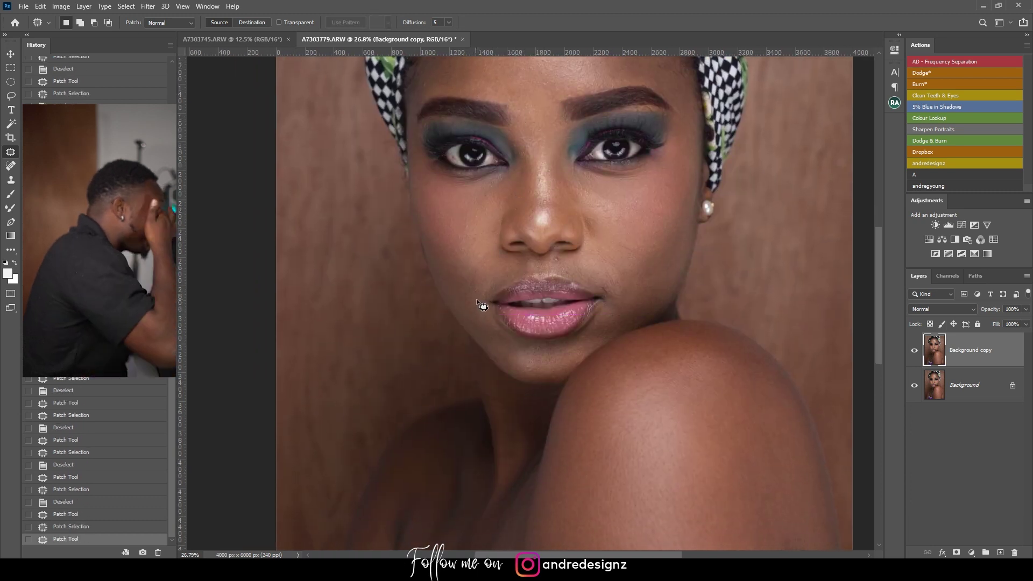
key("ctrl+d")
Patch the series of small blemishes across the image-left cheek, from under the eye to beside the nose.
left_click_drag(484, 205, 493, 197)
mouse_move(488, 198)
left_mouse_down()
mouse_move(478, 215)
mouse_move(452, 217)
left_mouse_up()
key("ctrl+d")
left_click_drag(449, 219, 459, 228)
key("ctrl+d")
mouse_move(473, 229)
left_mouse_down()
mouse_move(461, 226)
mouse_move(476, 230)
left_mouse_up()
mouse_move(472, 232)
left_mouse_down()
mouse_move(448, 214)
mouse_move(467, 229)
left_mouse_up()
key("ctrl+d")
mouse_move(461, 223)
left_mouse_down()
mouse_move(485, 188)
mouse_move(396, 189)
mouse_move(456, 223)
mouse_move(438, 227)
mouse_move(456, 209)
left_mouse_up()
key("ctrl+d")
mouse_move(456, 213)
left_mouse_down()
mouse_move(472, 224)
mouse_move(440, 198)
mouse_move(483, 216)
left_mouse_up()
key("ctrl+d")
key("ctrl+d")
key("ctrl+d")
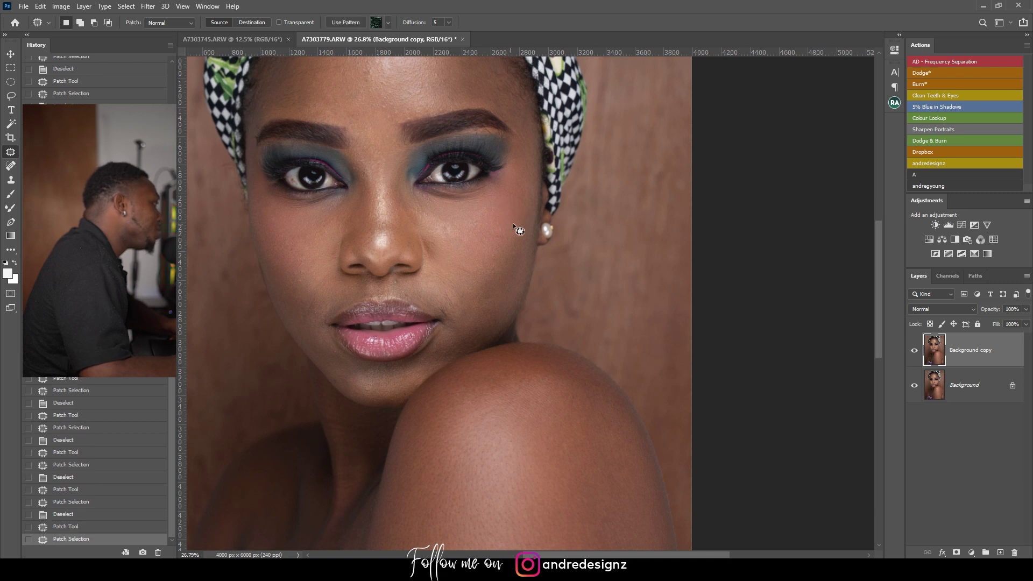
Try patching the blemishes on the image-right cheek beside the nose.
left_click_drag(457, 235, 447, 222)
mouse_move(449, 226)
left_mouse_down()
mouse_move(487, 231)
mouse_move(453, 228)
mouse_move(463, 229)
left_mouse_up()
key("ctrl+d")
key("ctrl+d")
key("ctrl+d")
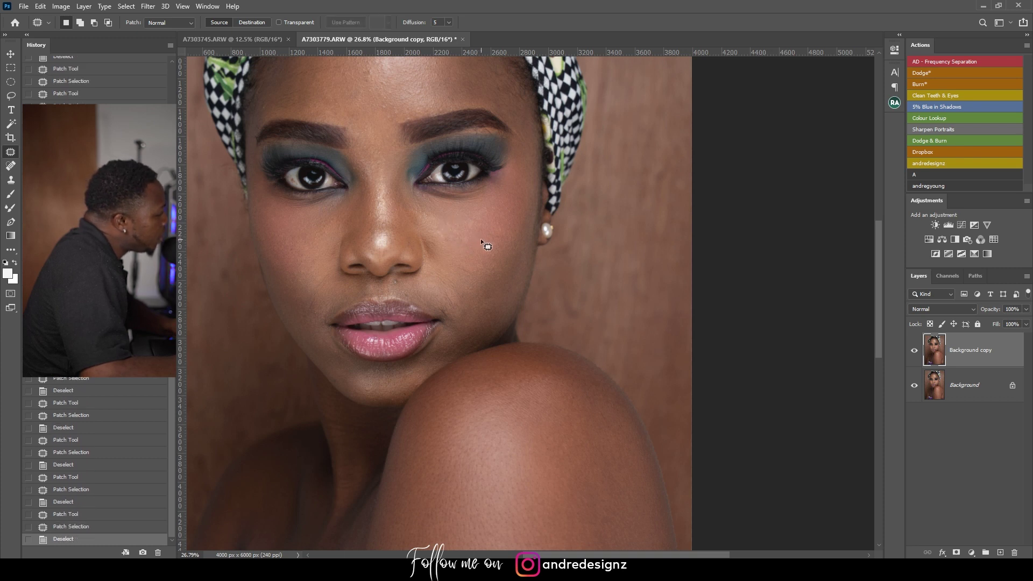
Revert the history to before the last three cheek patches and clear the selection.
left_click(113, 452)
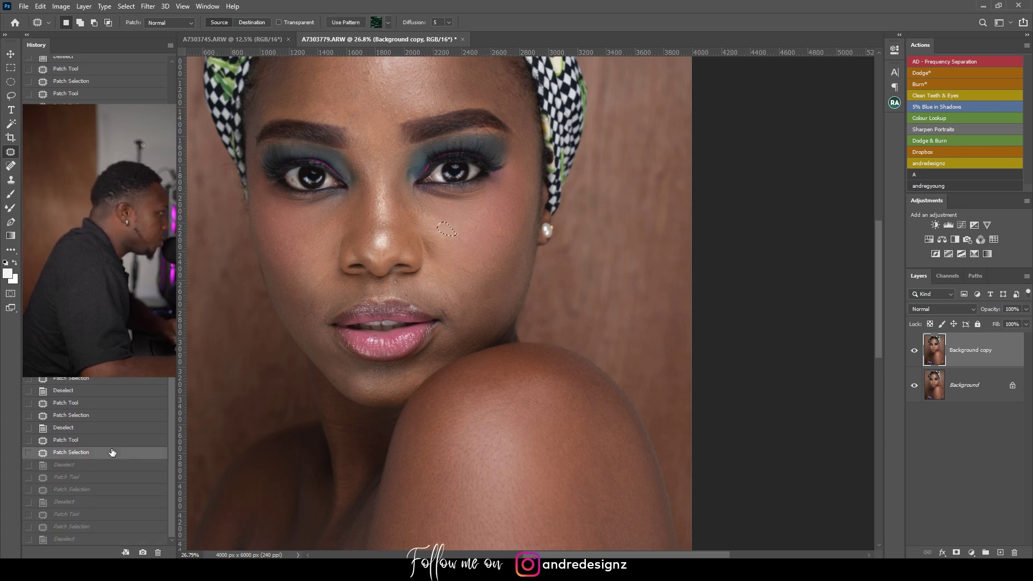
left_click(123, 416)
key("ctrl+d")
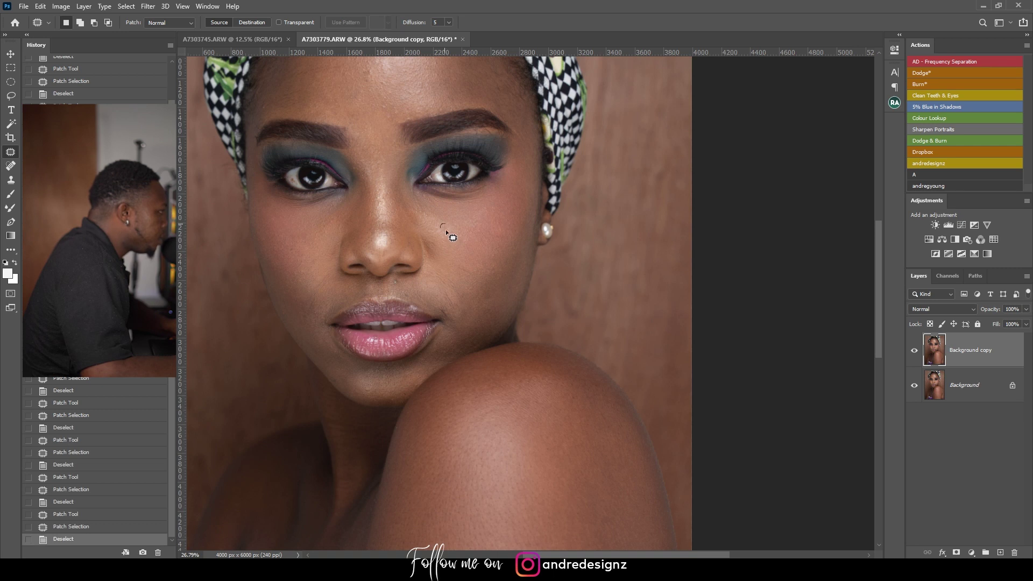
Patch the skin just above the image-right end of the upper lip.
left_click_drag(383, 210, 422, 235)
key("ctrl+plus")
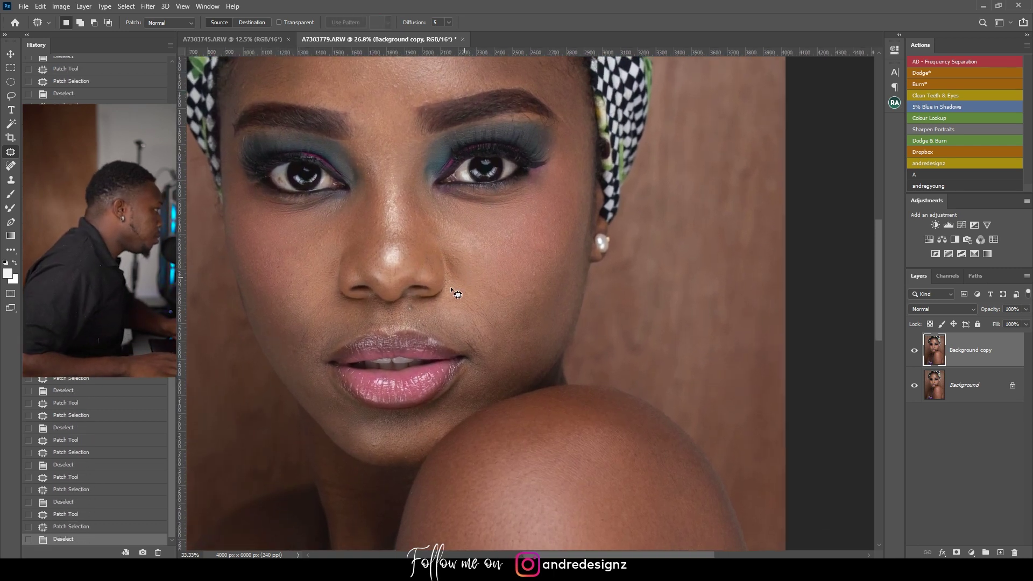
scroll(357, 323, "up", 2)
scroll(337, 337, "down", 1)
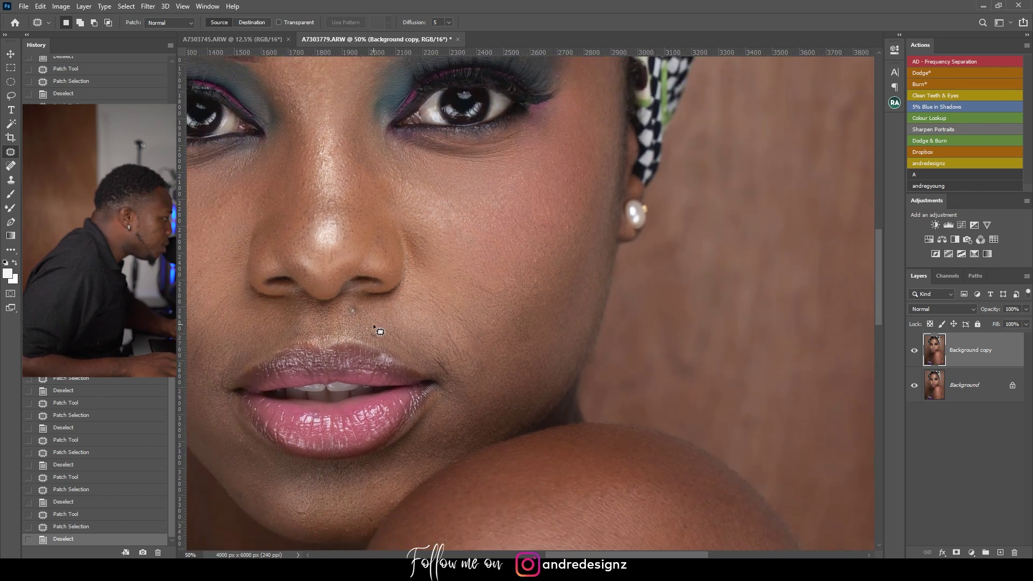
left_click_drag(386, 338, 401, 346)
key("ctrl+d")
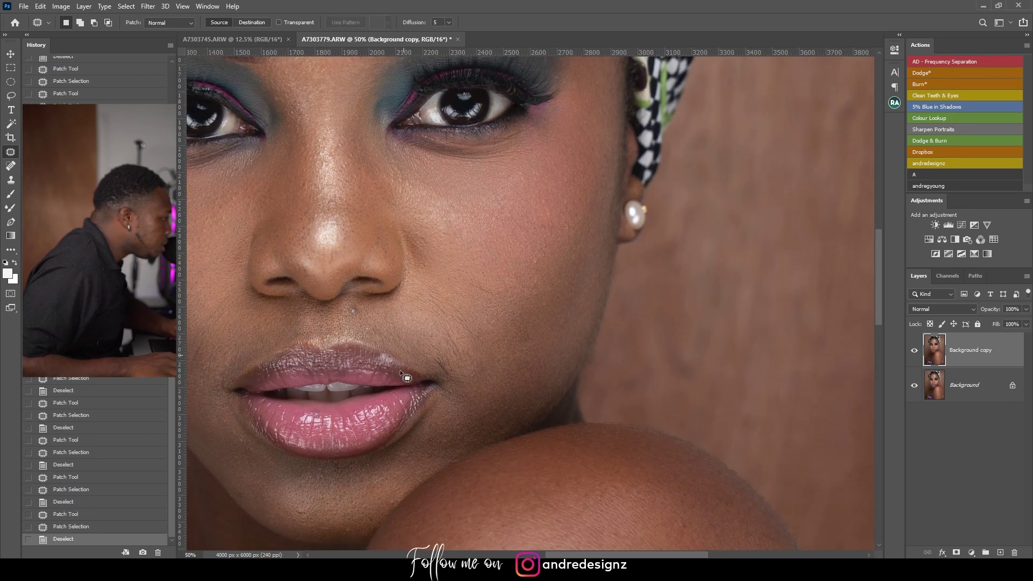
Patch the small spot on the upper middle of the forehead below the hairline.
key("ctrl+minus")
key("ctrl+minus")
key("ctrl+plus")
key("ctrl+minus")
left_click_drag(459, 150, 528, 259)
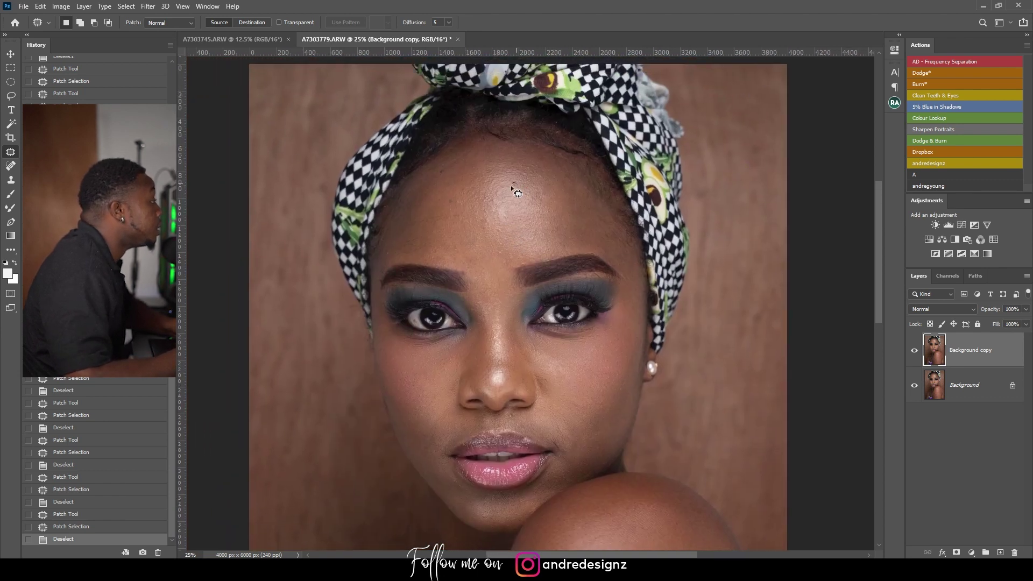
left_click_drag(534, 179, 531, 172)
left_click_drag(527, 175, 532, 179)
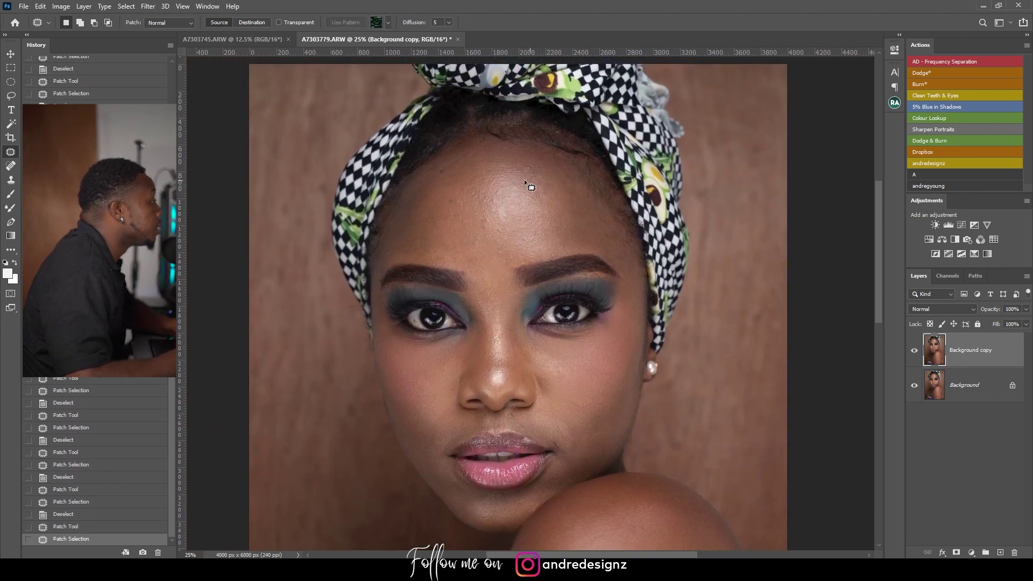
key("ctrl+d")
Patch the remaining blemishes on the central forehead above the inner end of the image-left eyebrow.
left_click_drag(485, 224, 486, 225)
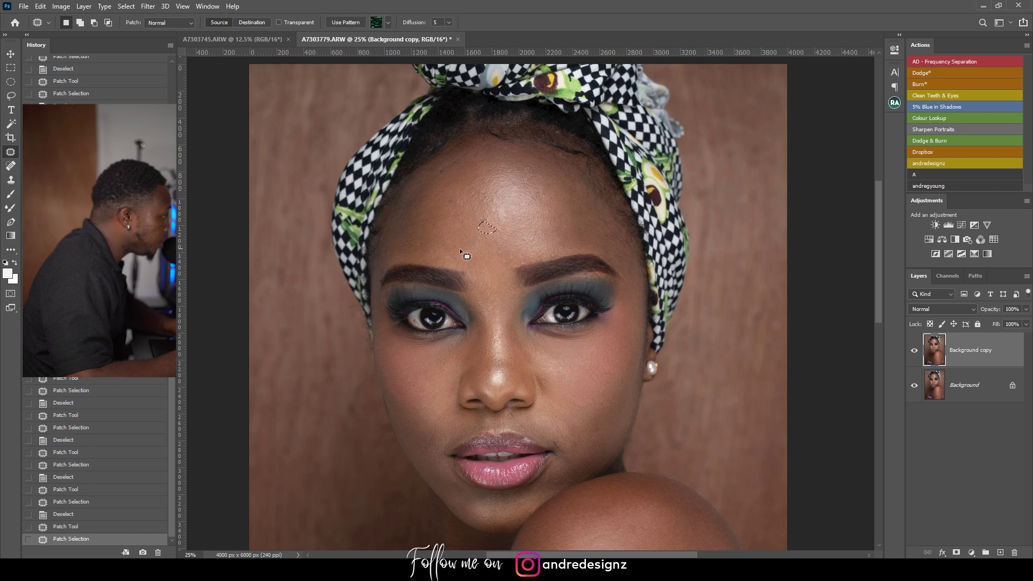
key("ctrl+d")
key("ctrl+d")
left_click_drag(492, 226, 499, 222)
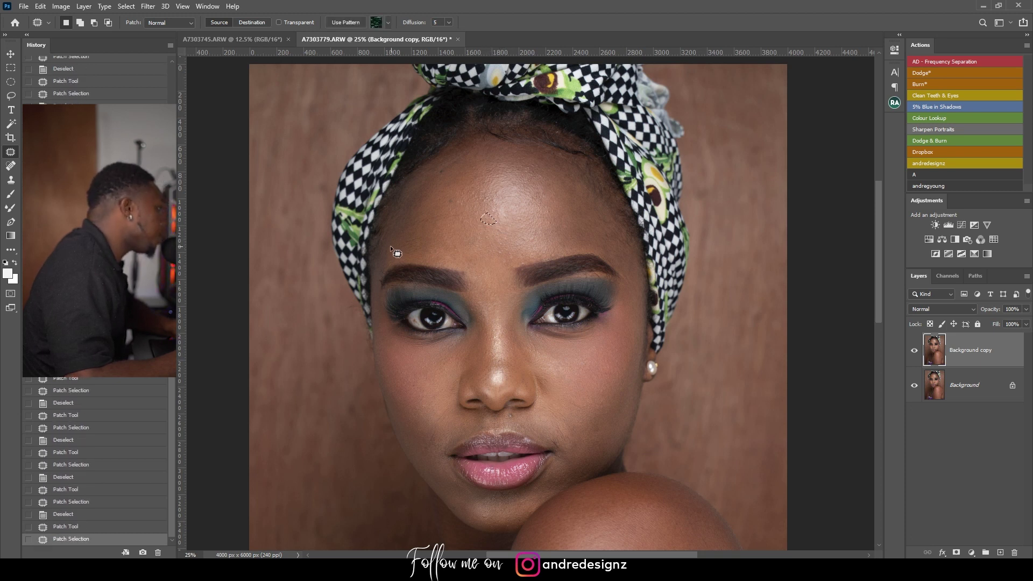
key("ctrl+d")
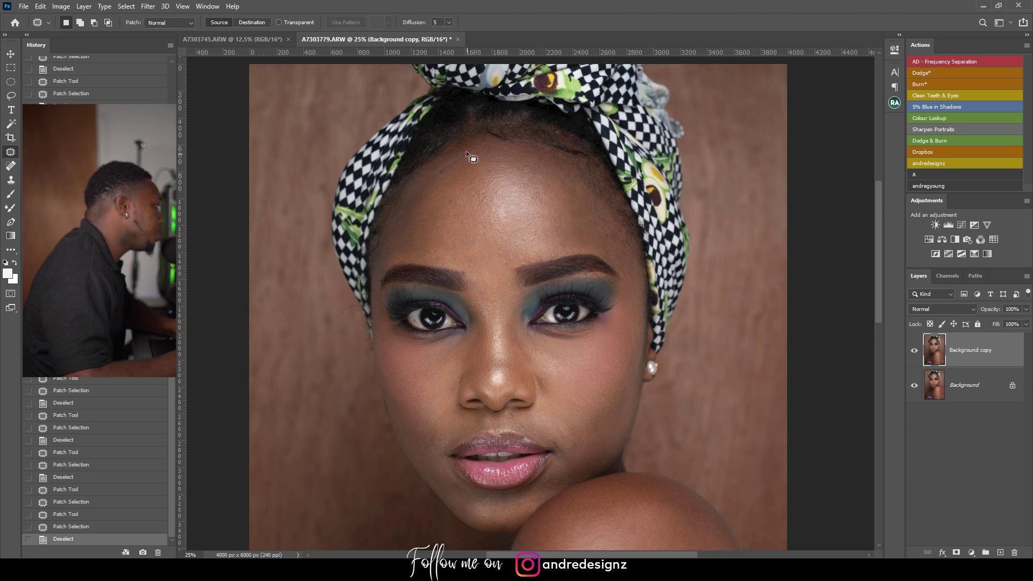
Patch the uneven skin on the bridge of the nose between the eyes.
left_click_drag(550, 329, 496, 126)
left_click_drag(461, 321, 466, 259)
left_click_drag(451, 162, 451, 269)
left_click_drag(472, 236, 482, 133)
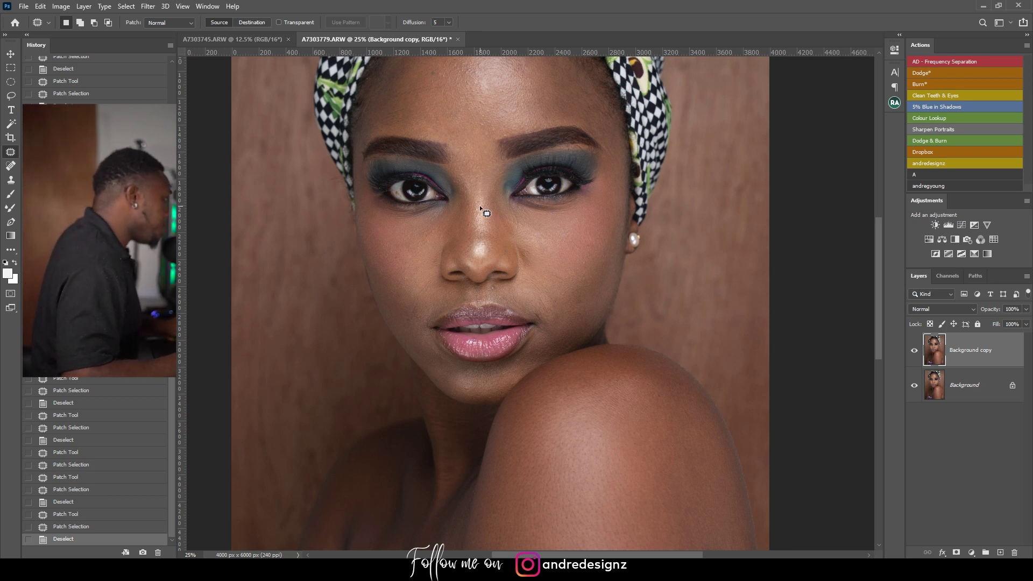
left_click_drag(471, 209, 496, 220)
key("ctrl+d")
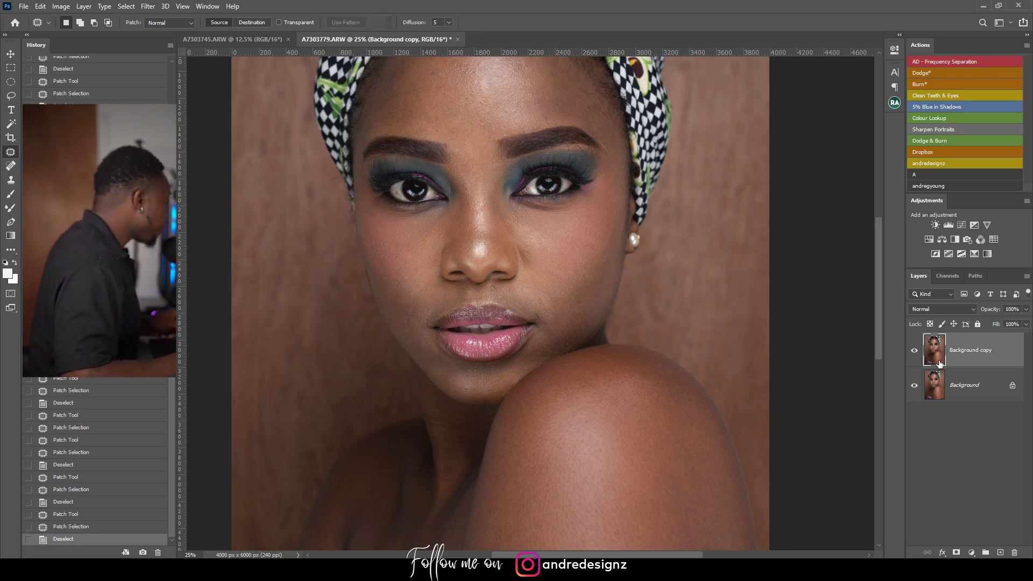
Add an empty layer above the retouched copy and set the Brush tool's flow to 1%.
left_click(999, 553)
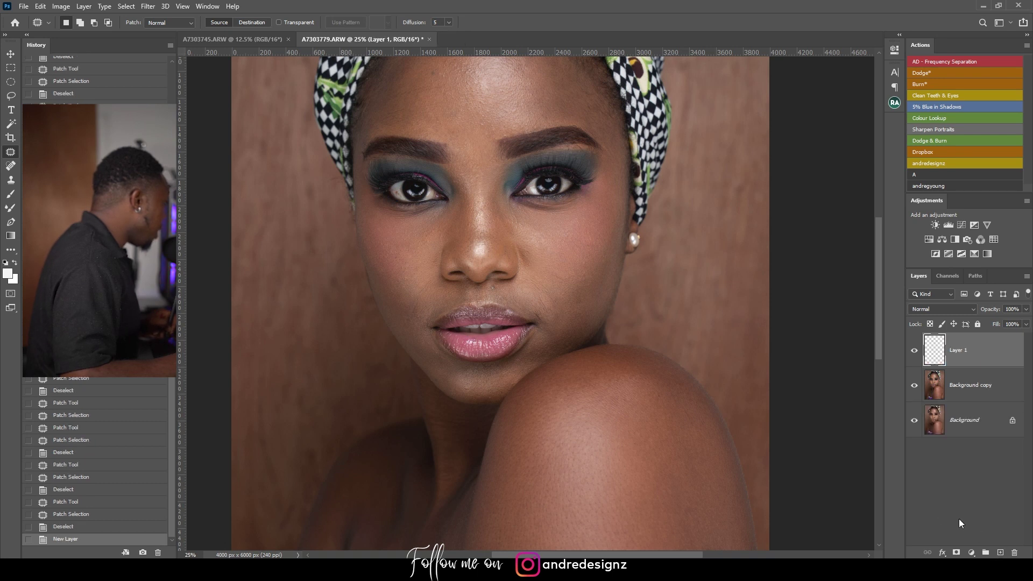
scroll(399, 261, "down", 3)
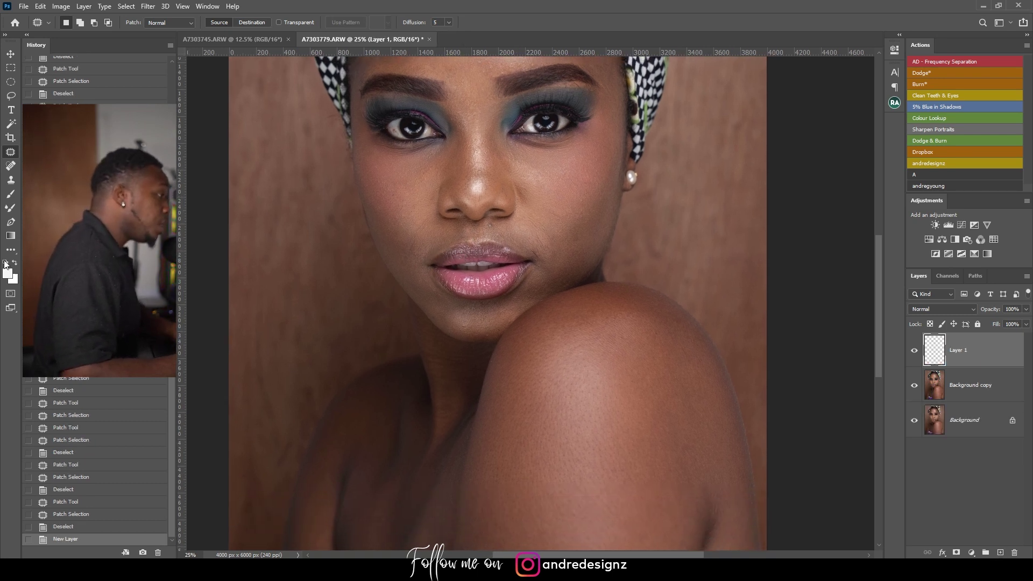
left_click(10, 195)
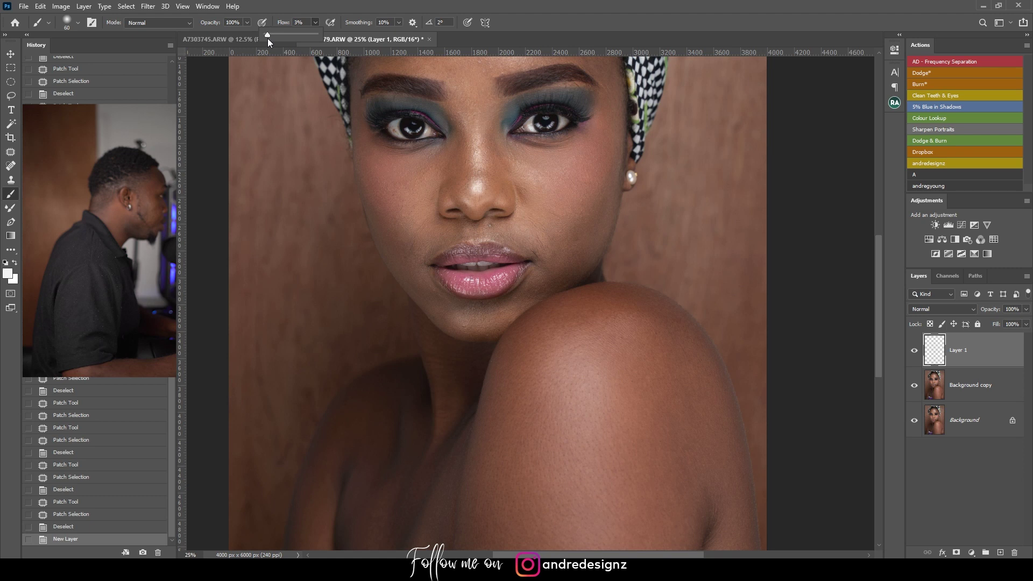
left_click(269, 35)
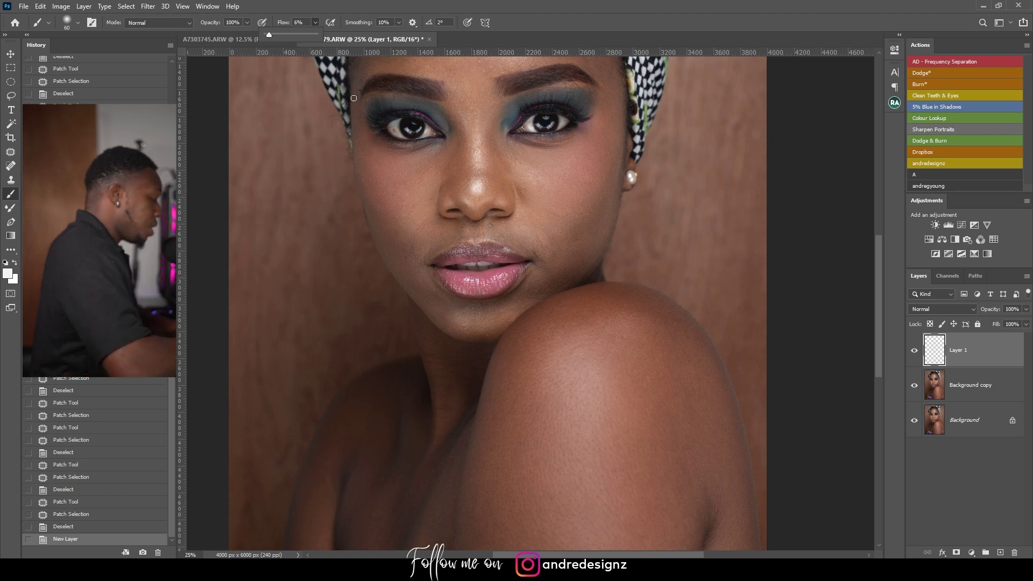
left_click(316, 23)
type("1")
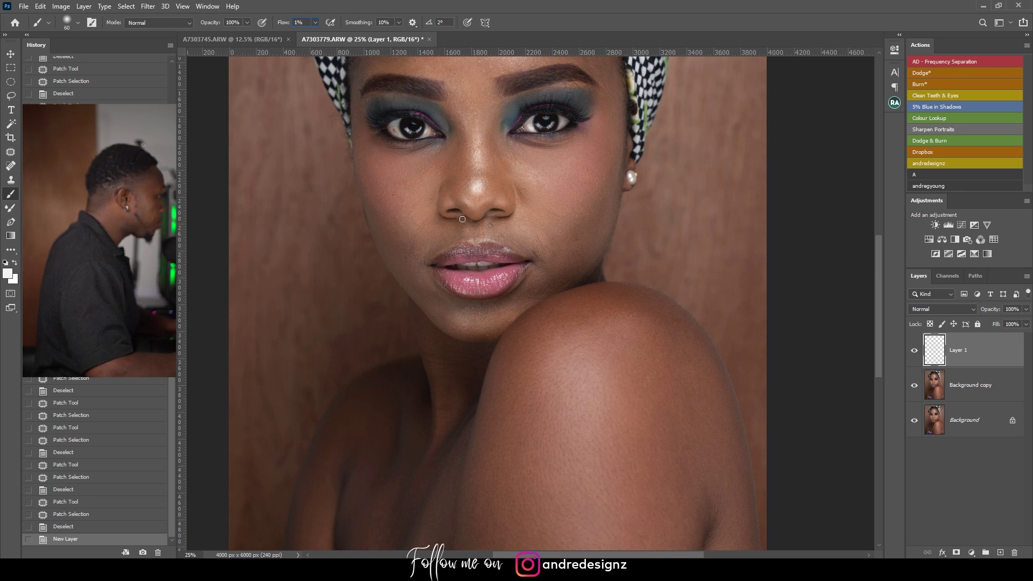
Sample the image-right cheek tone, softly paint beside that corner of the mouth with a 125 px brush, and compare with the layer hidden.
left_click_drag(462, 219, 465, 206)
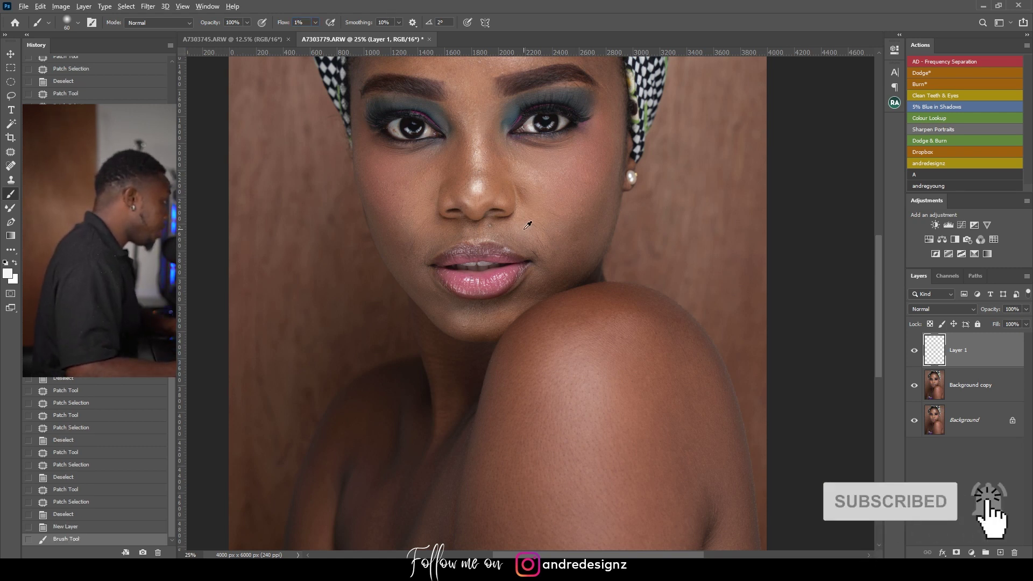
left_click(546, 200, "alt")
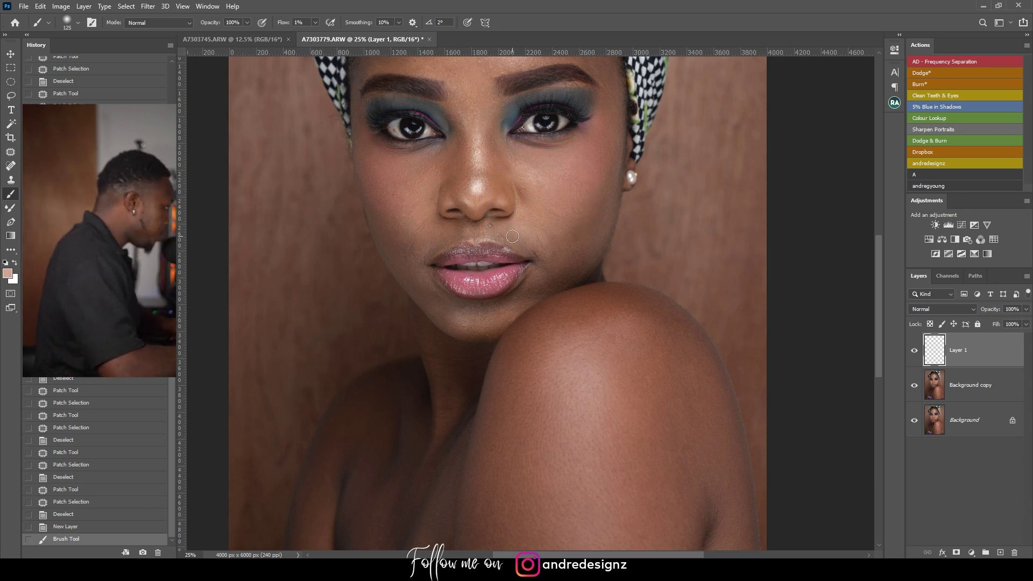
left_click_drag(512, 240, 540, 261)
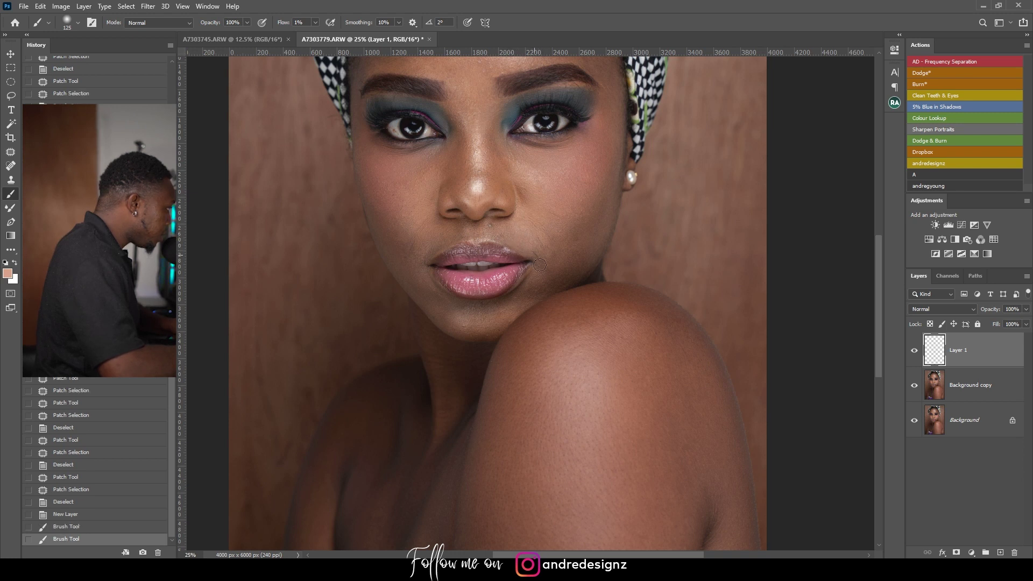
mouse_move(552, 257)
left_mouse_down()
mouse_move(595, 236)
mouse_move(576, 241)
left_mouse_up()
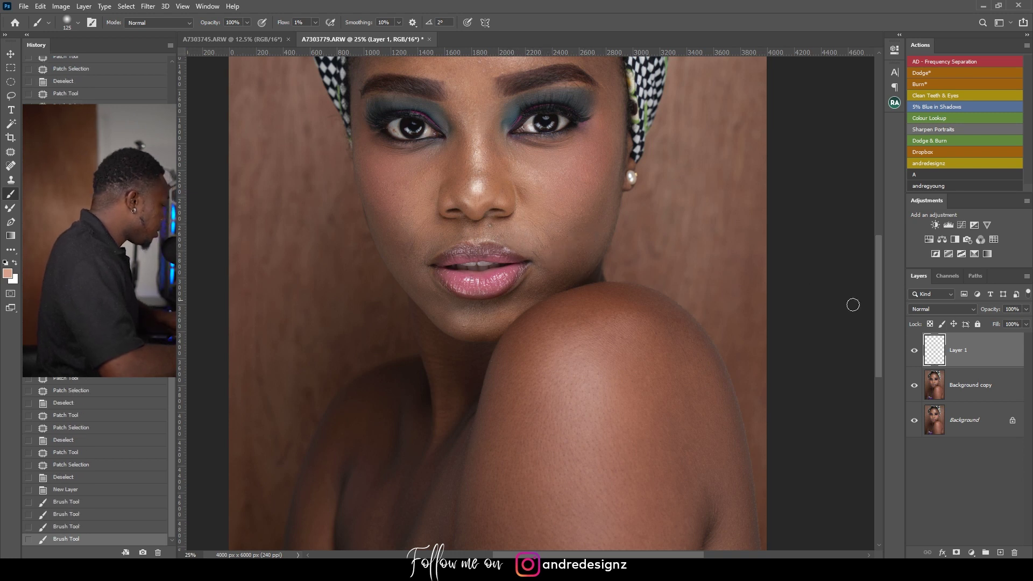
left_click(915, 351)
left_click(914, 350)
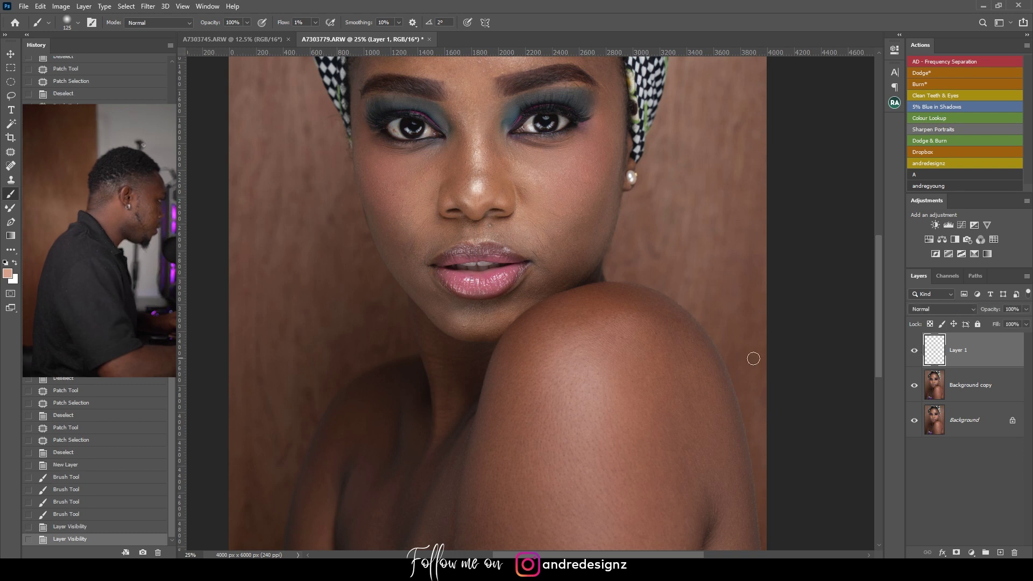
Softly paint the skin around the image-left corner of the mouth, resampling the tone from the cheek beside the nose.
left_click_drag(461, 240, 425, 262)
mouse_move(424, 261)
left_mouse_down()
mouse_move(424, 247)
mouse_move(415, 259)
left_mouse_up()
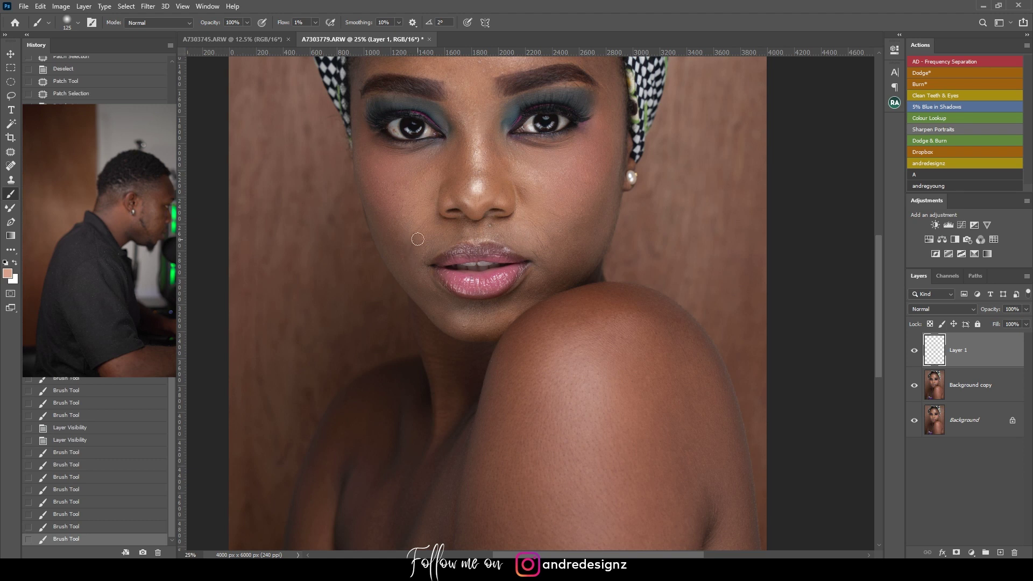
left_click(423, 208, "alt")
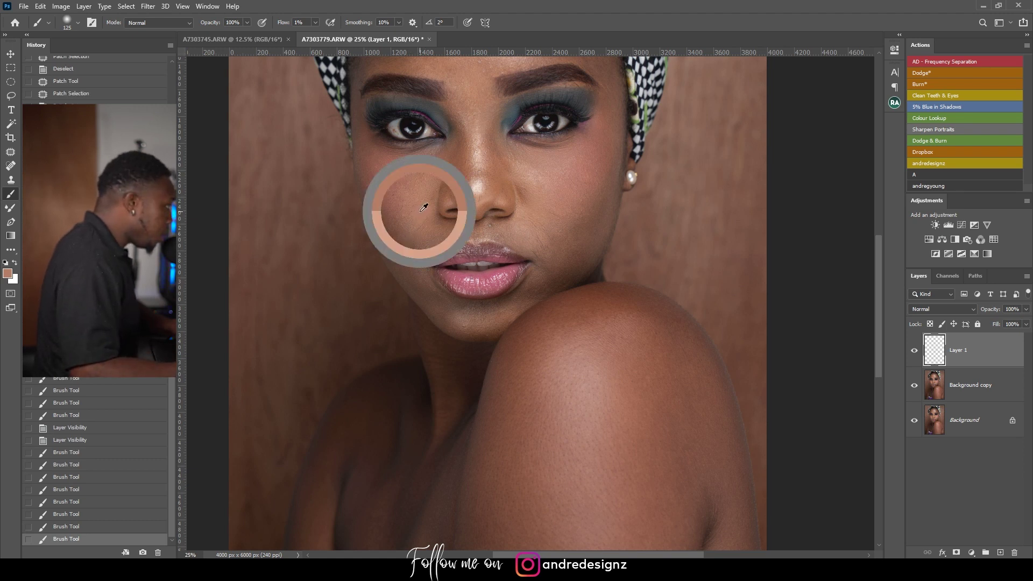
mouse_move(407, 248)
left_mouse_down()
mouse_move(403, 217)
mouse_move(409, 251)
mouse_move(397, 216)
mouse_move(408, 265)
left_mouse_up()
left_click_drag(411, 228, 417, 262)
left_click_drag(425, 240, 431, 274)
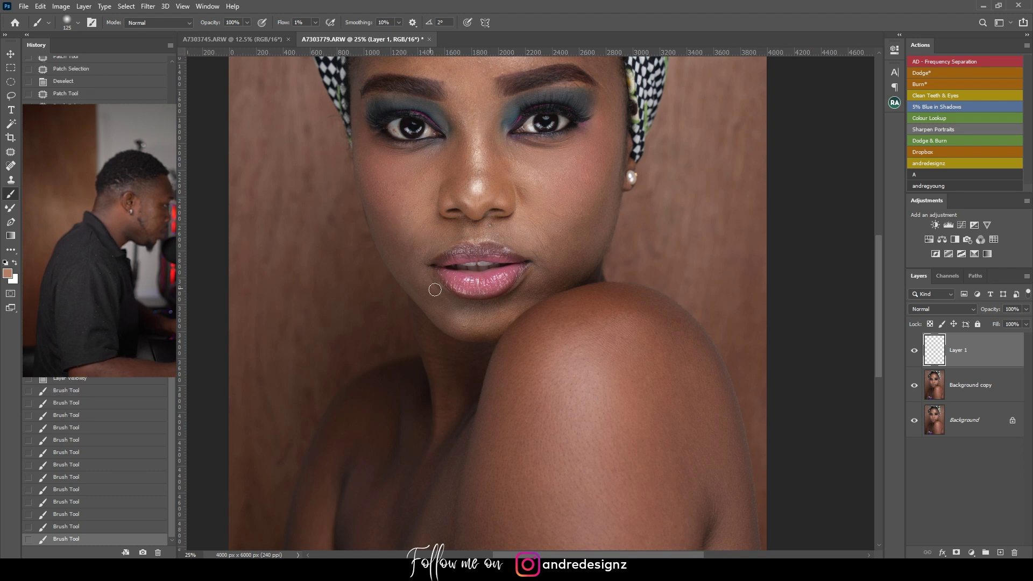
Sample the chin's skin tone and even out the chin and the shadow below the lower lip with soft strokes.
left_click(463, 317, "alt")
mouse_move(445, 318)
left_mouse_down()
mouse_move(414, 283)
mouse_move(444, 319)
mouse_move(426, 273)
mouse_move(473, 331)
left_mouse_up()
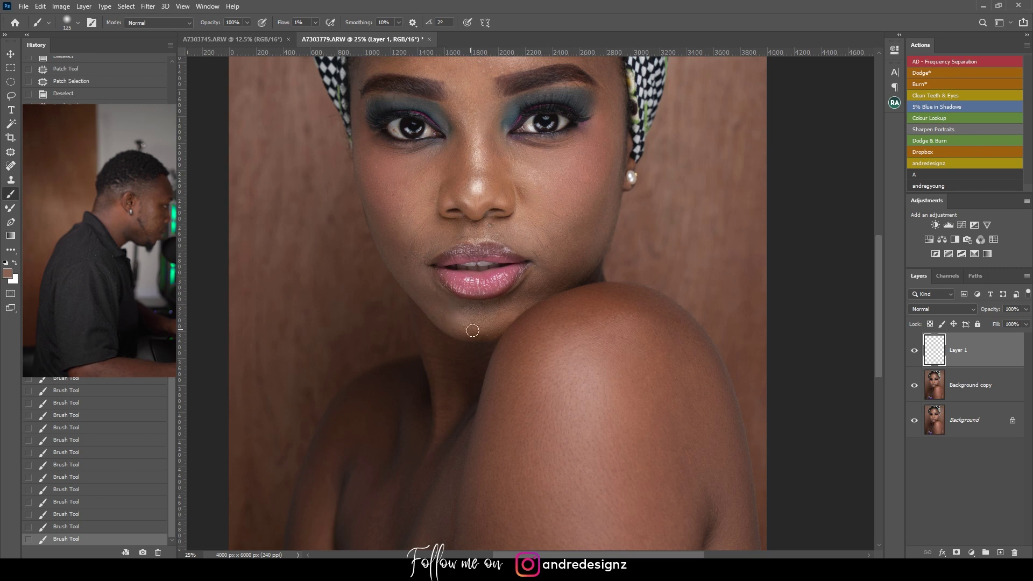
mouse_move(453, 311)
left_mouse_down()
mouse_move(499, 308)
mouse_move(485, 310)
left_mouse_up()
mouse_move(468, 309)
left_mouse_down()
mouse_move(490, 307)
mouse_move(454, 302)
left_mouse_up()
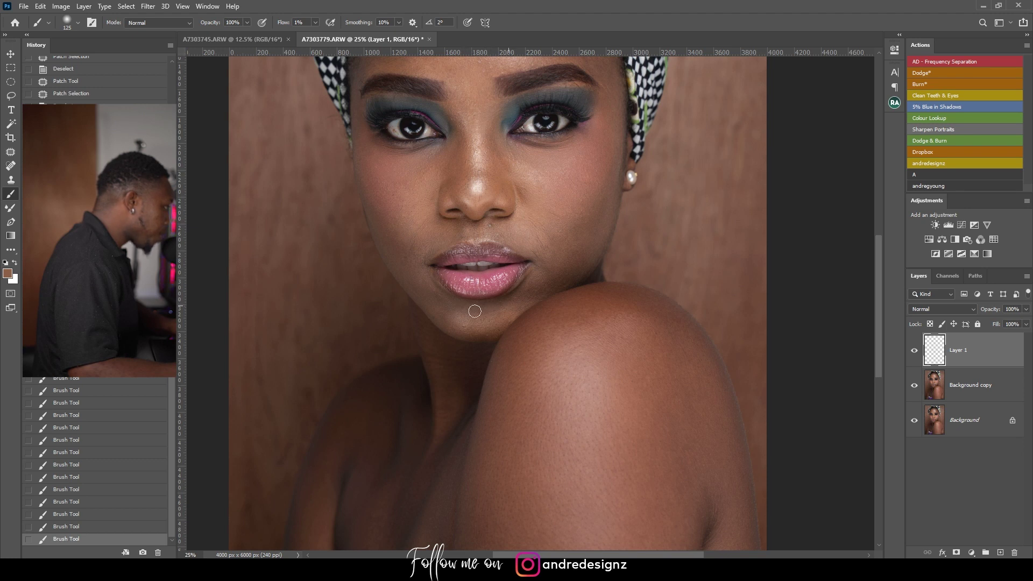
mouse_move(475, 313)
left_mouse_down()
mouse_move(464, 313)
mouse_move(471, 309)
left_mouse_up()
left_click(473, 322, "alt")
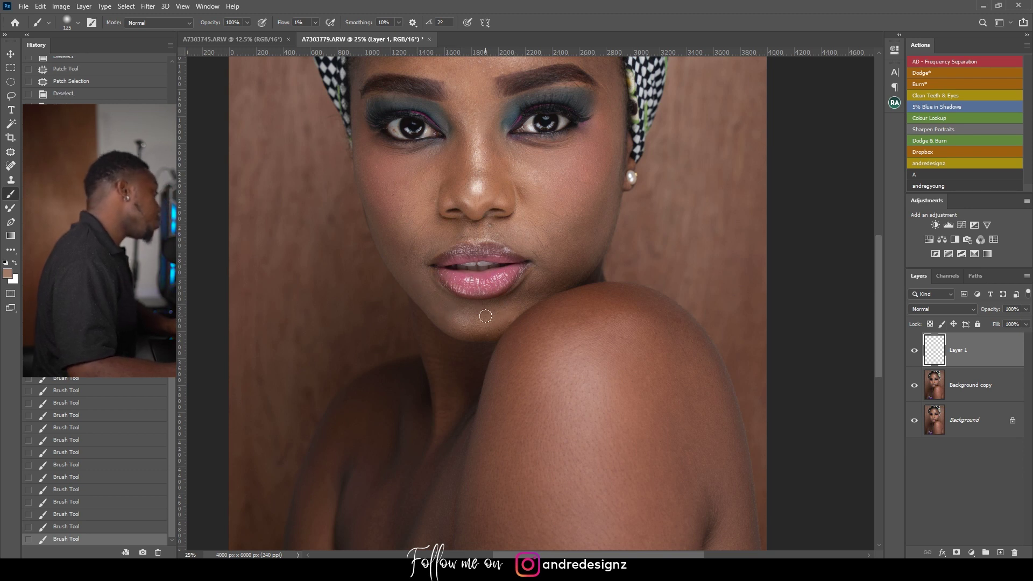
Paint sampled skin tones over the area below and beside the image-right corner of the mouth and along the lower cheek.
left_click(491, 323, "alt")
left_click_drag(531, 288, 529, 295)
left_click(555, 269, "alt")
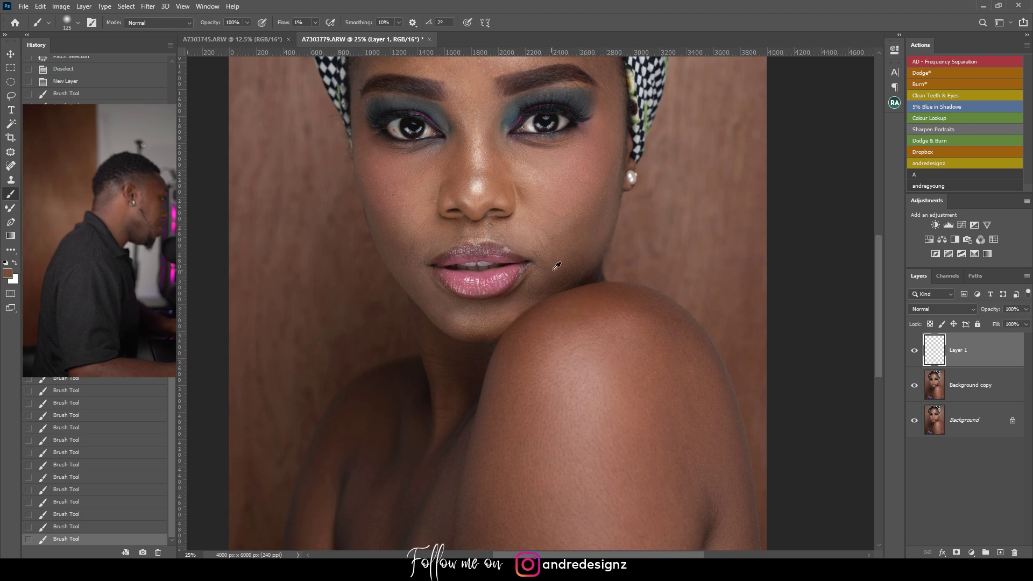
left_click_drag(540, 254, 572, 253)
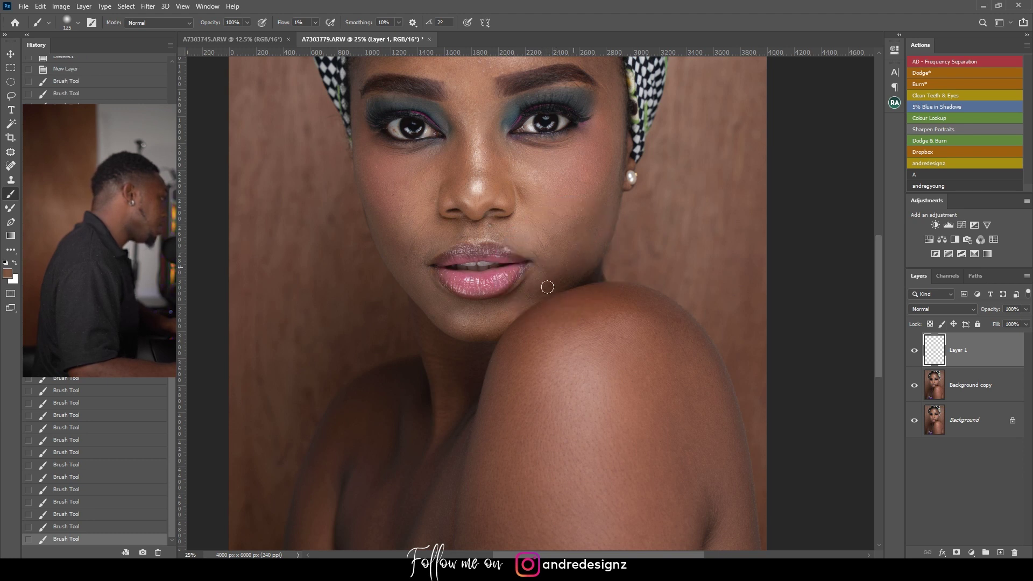
left_click_drag(559, 270, 574, 263)
Sample tones from the image-left cheek and the chin and softly paint over the image-left cheek and jaw.
left_click(416, 217, "alt")
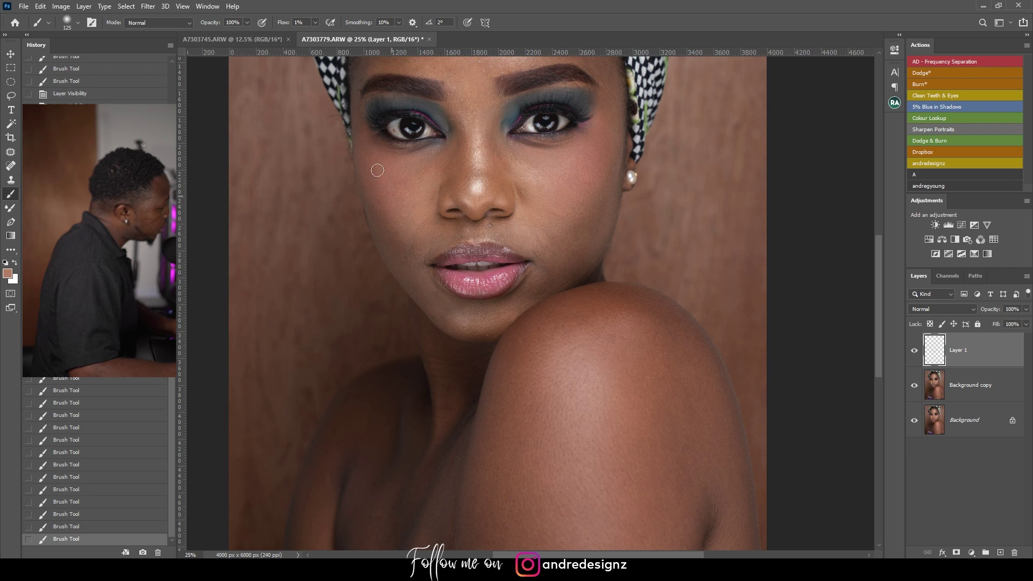
left_click_drag(418, 178, 413, 187)
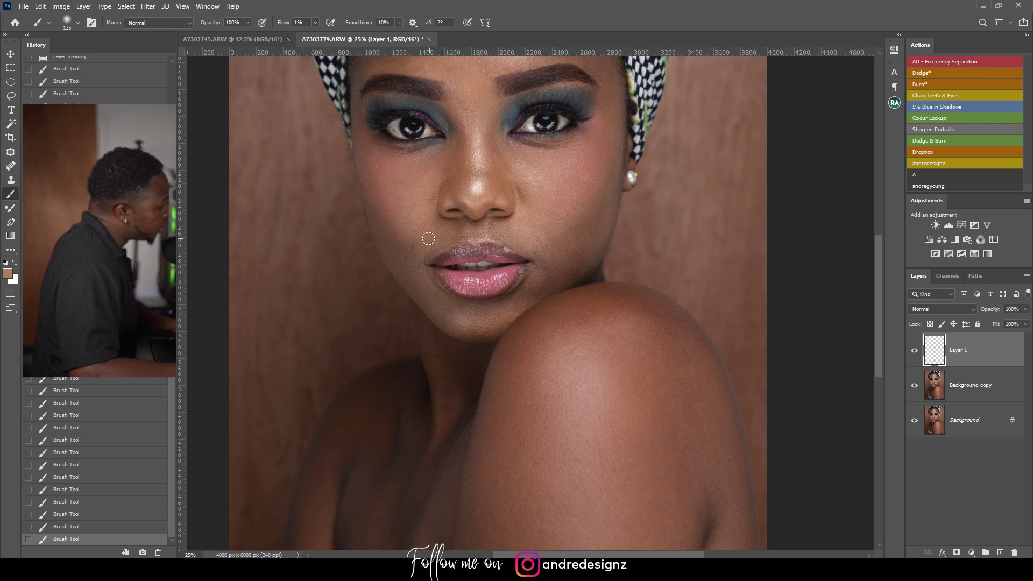
left_click(465, 317, "alt")
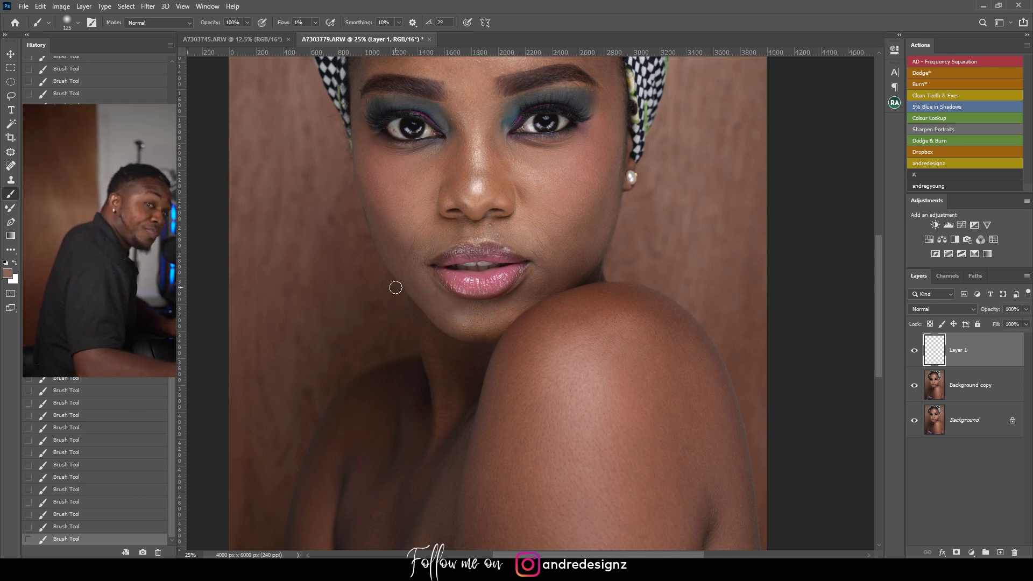
left_click(437, 308, "alt")
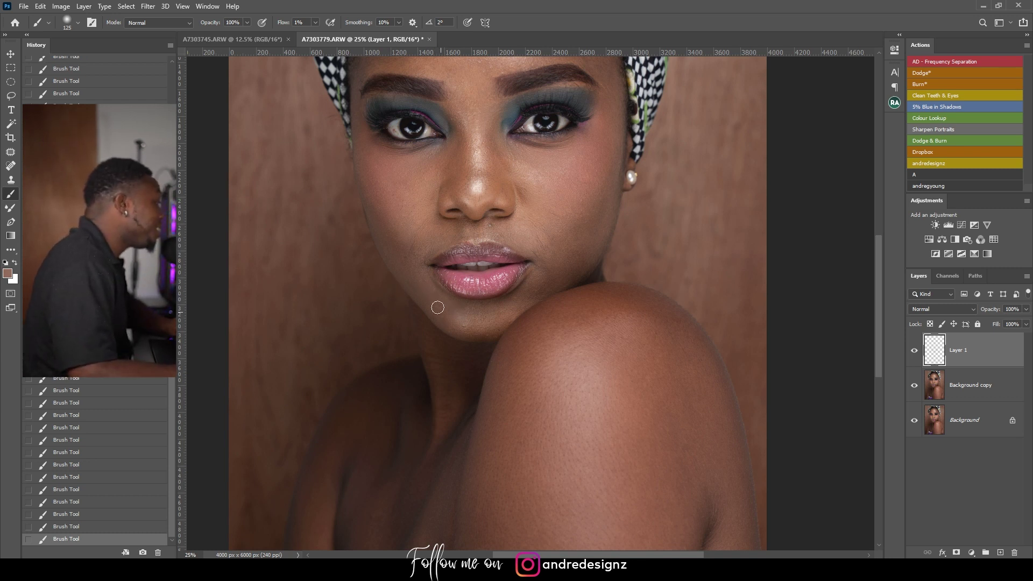
Check the painted skin at different magnifications, undoing and restoring the last stroke near the image-left corner of the mouth to compare.
scroll(408, 289, "down", 3)
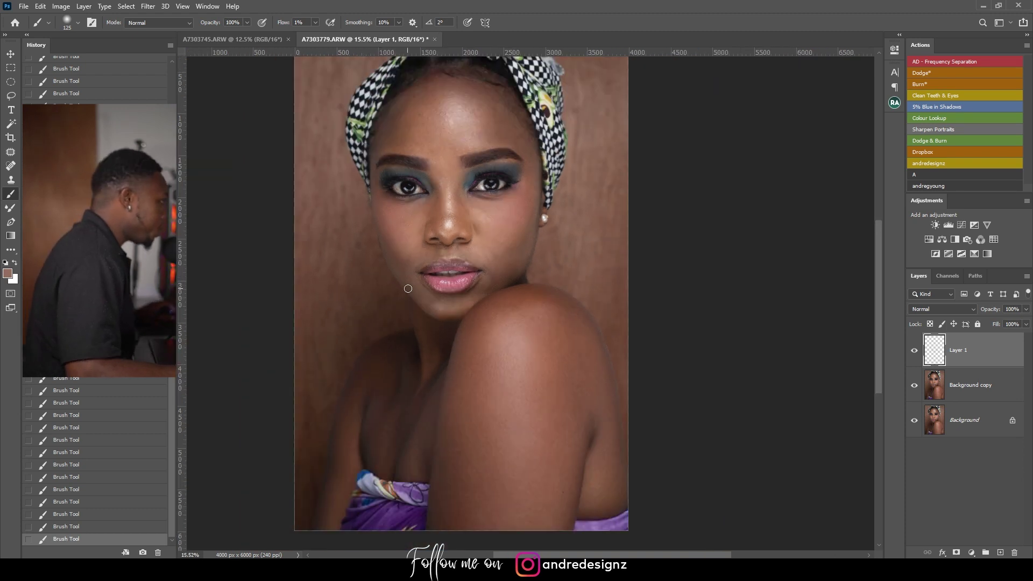
scroll(407, 289, "down", 2)
scroll(490, 237, "up", 2)
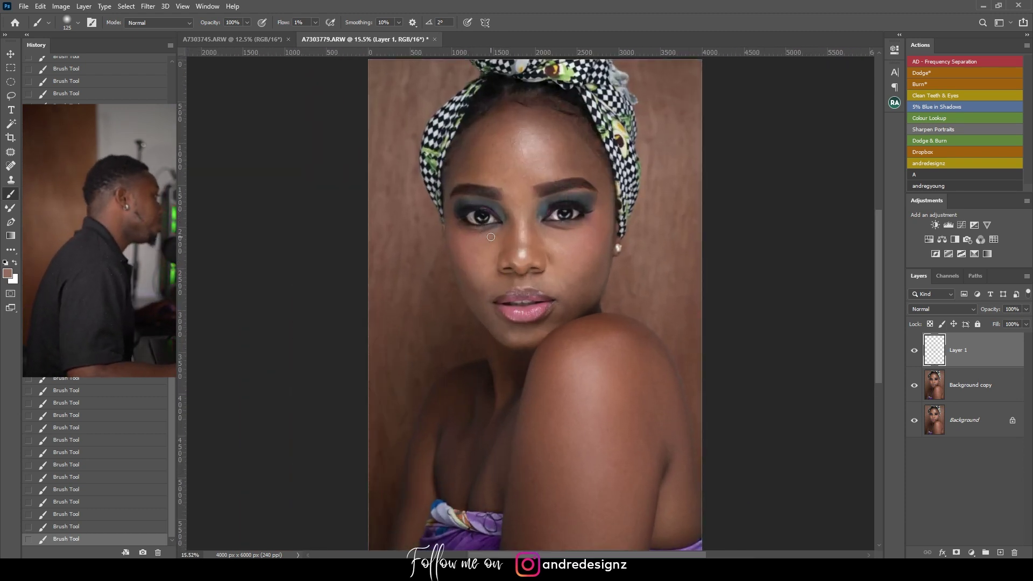
scroll(514, 197, "up", 5)
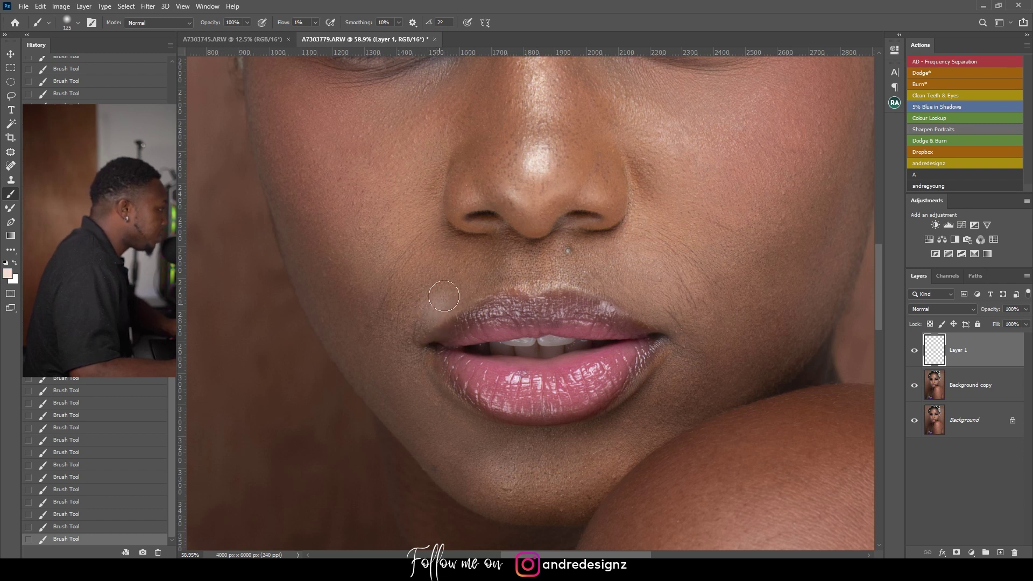
key("ctrl+z")
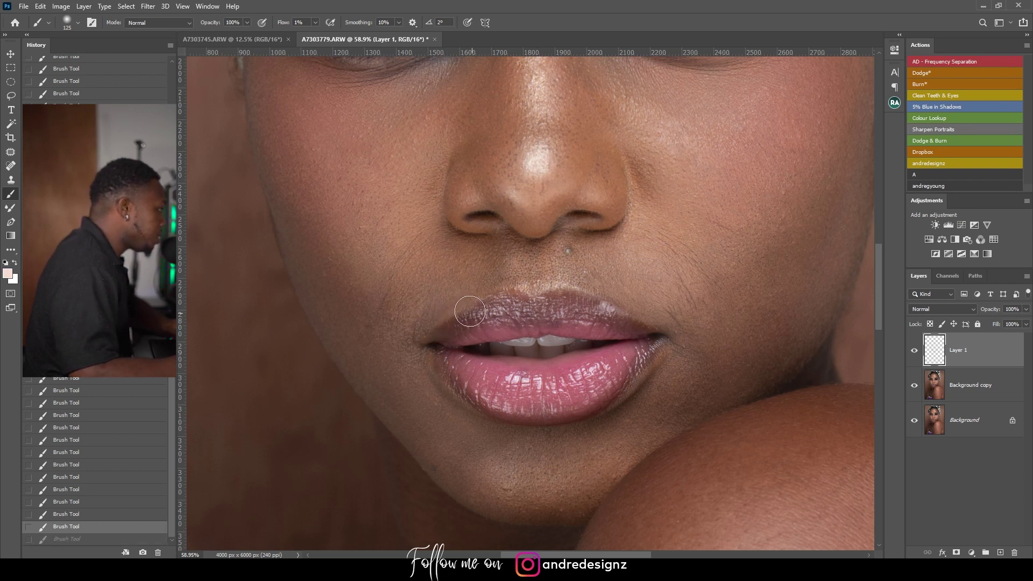
key("ctrl+shift+z")
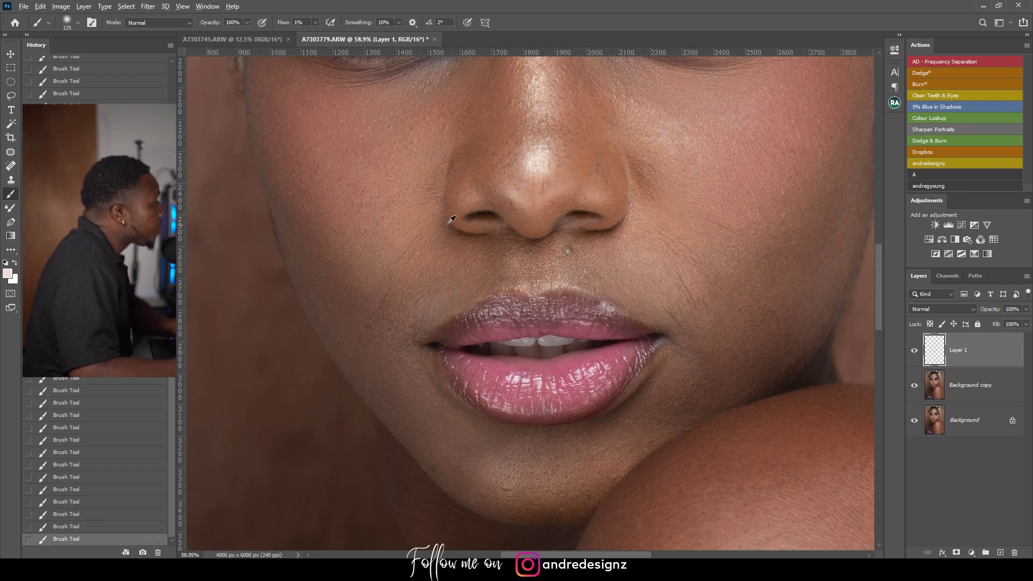
Blend the image-left side of the chin and jaw with tones sampled from the cheek, the chin and below the lower lip.
left_click(412, 205, "alt")
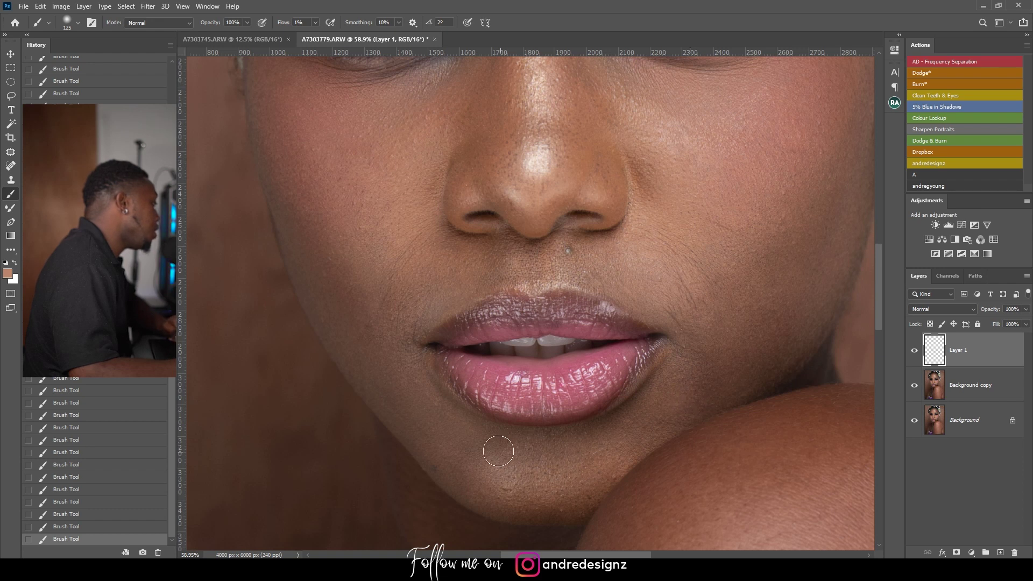
left_click(511, 472, "alt")
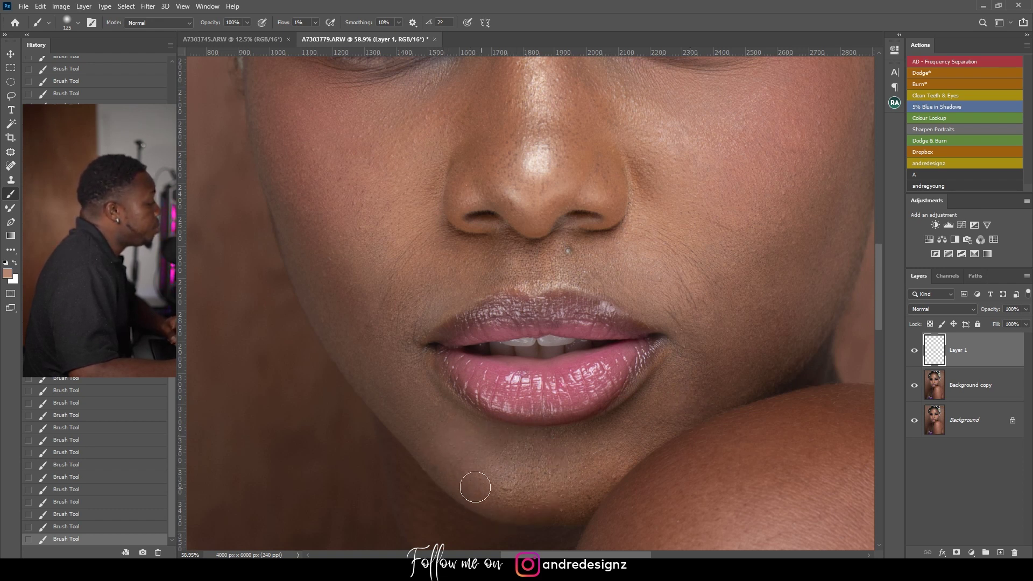
left_click(477, 431, "alt")
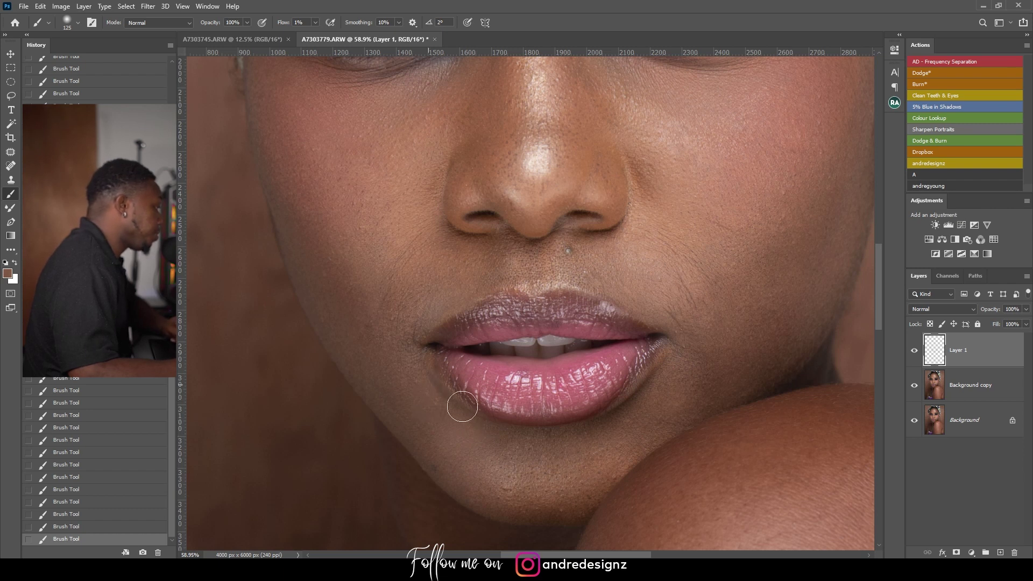
left_click(521, 461, "alt")
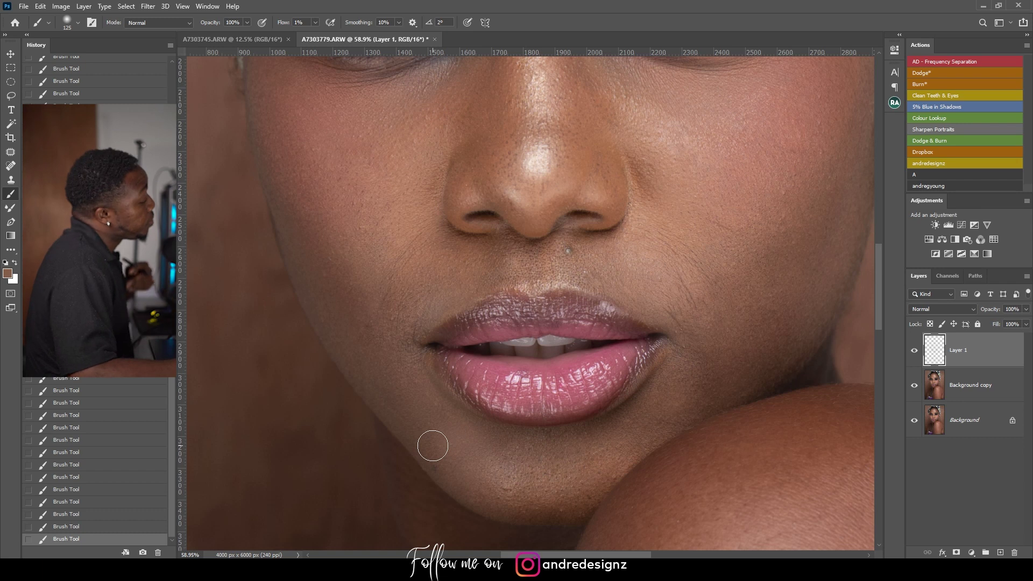
Stamp all visible layers into a new layer and run the AD - Frequency Separation action with a Gaussian Blur radius of 6.4 pixels.
key("ctrl+0")
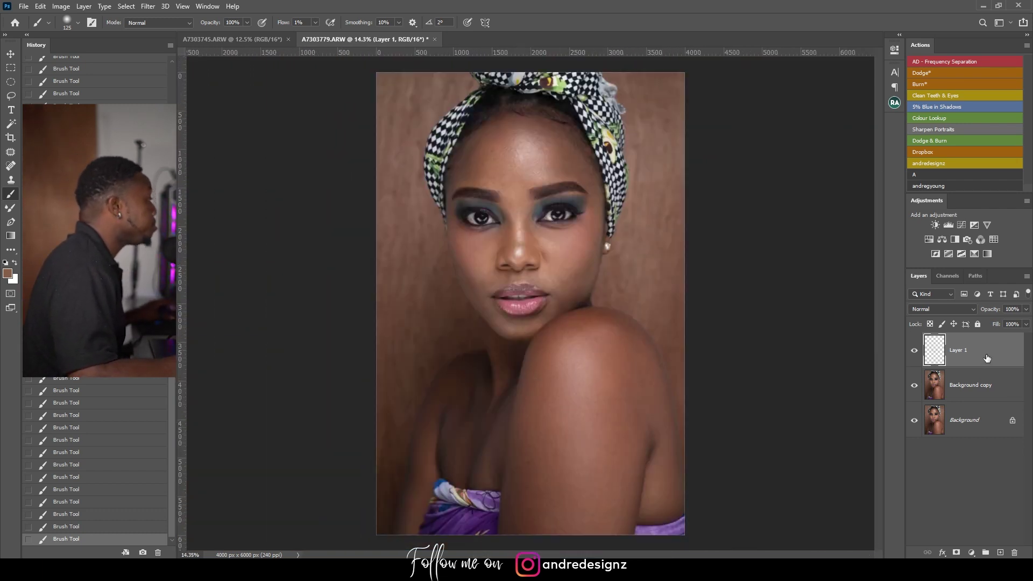
left_click(973, 178)
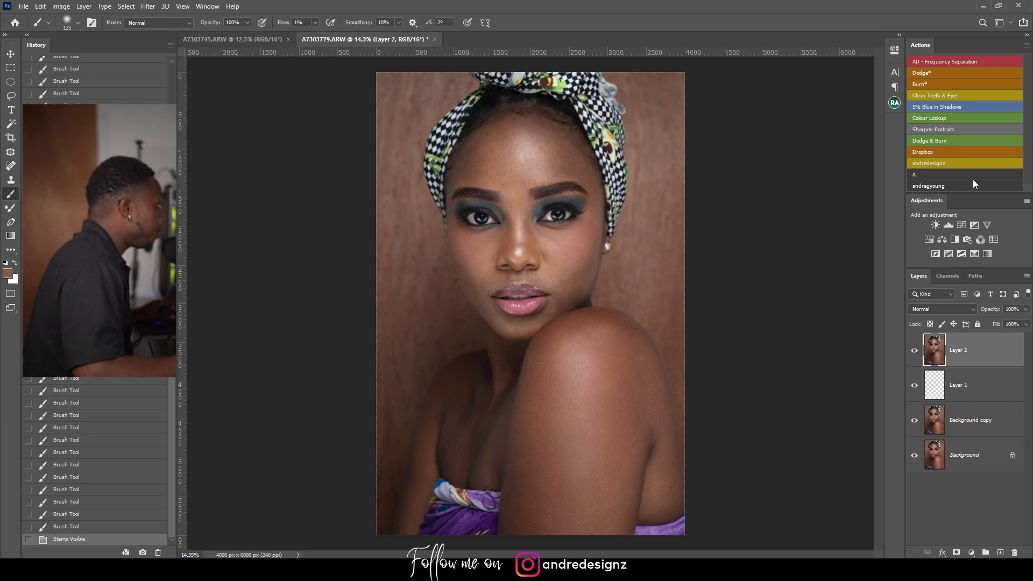
left_click(954, 61)
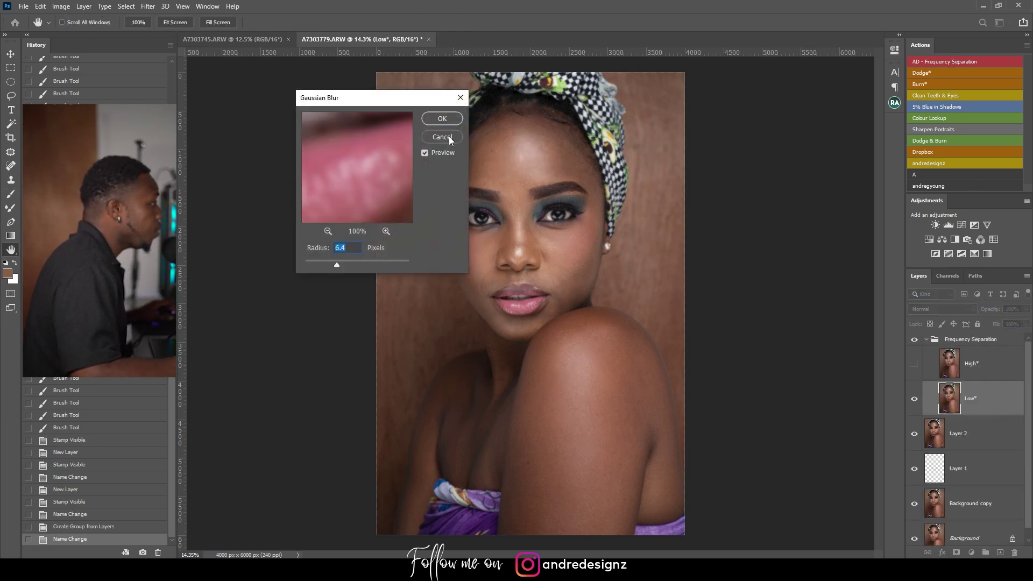
left_click(447, 118)
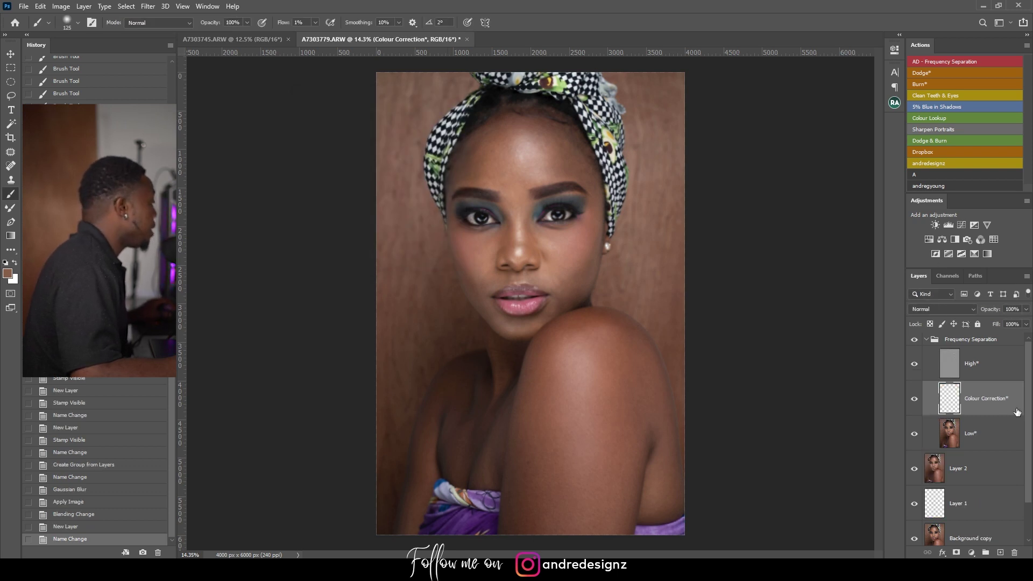
Select the Low* layer and set up the Mixer Brush with 5% wet and a size of 500 px for the forehead.
left_click(1001, 433)
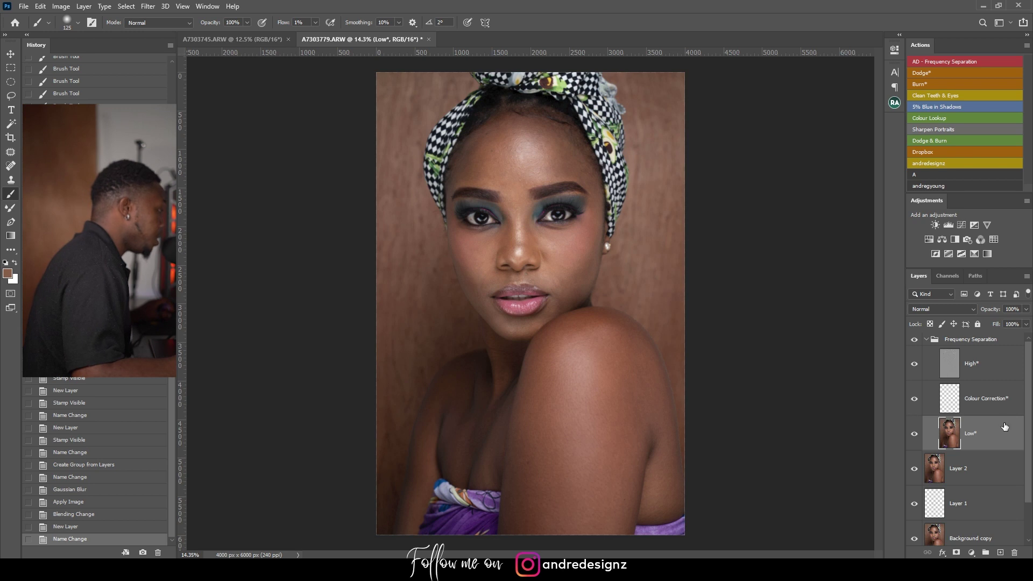
left_click(12, 210)
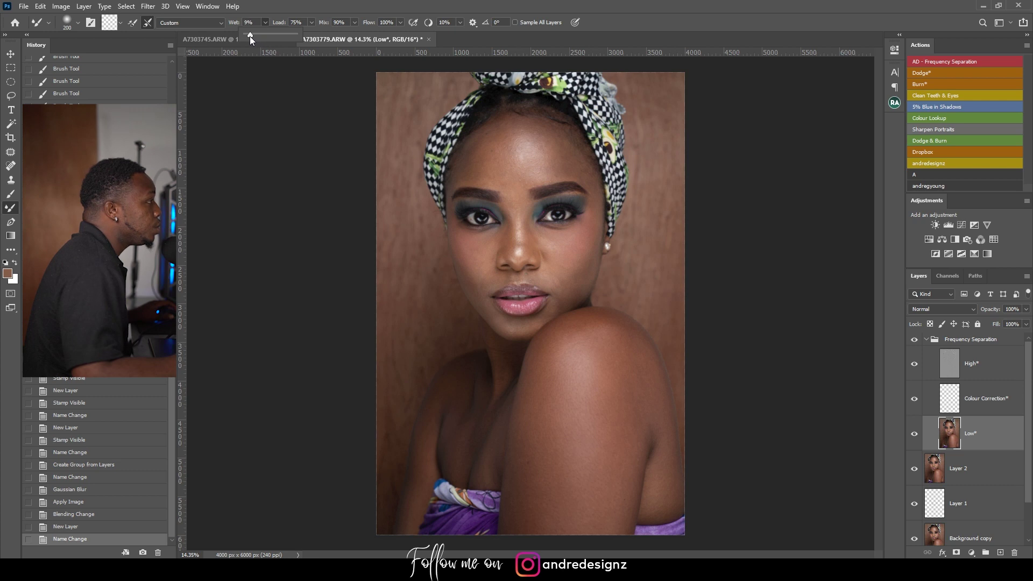
left_click(267, 11)
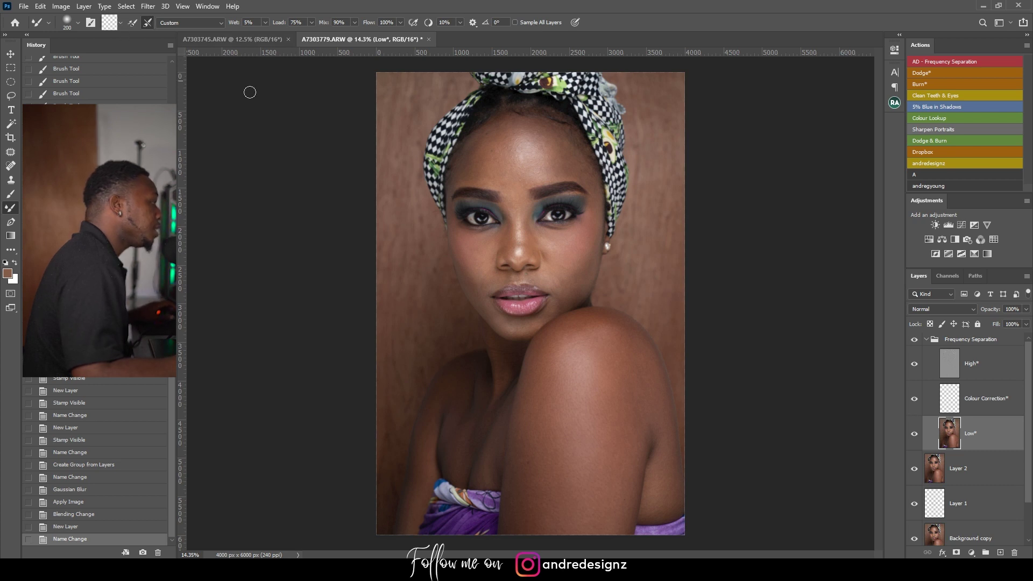
left_click(774, 272)
scroll(587, 166, "up", 6)
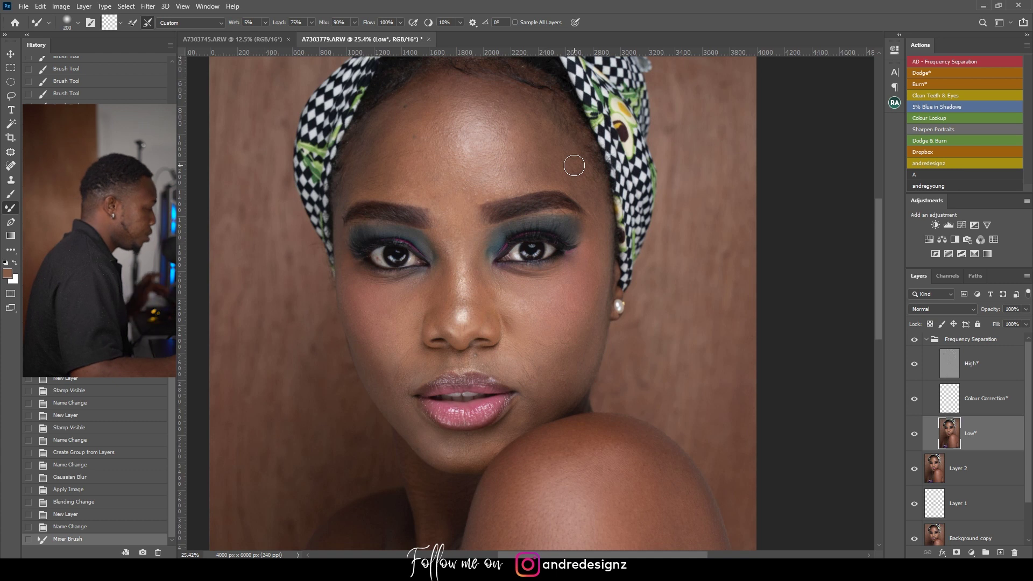
key("bracketright")
key("bracketright")
key("bracketright")
key("bracketright")
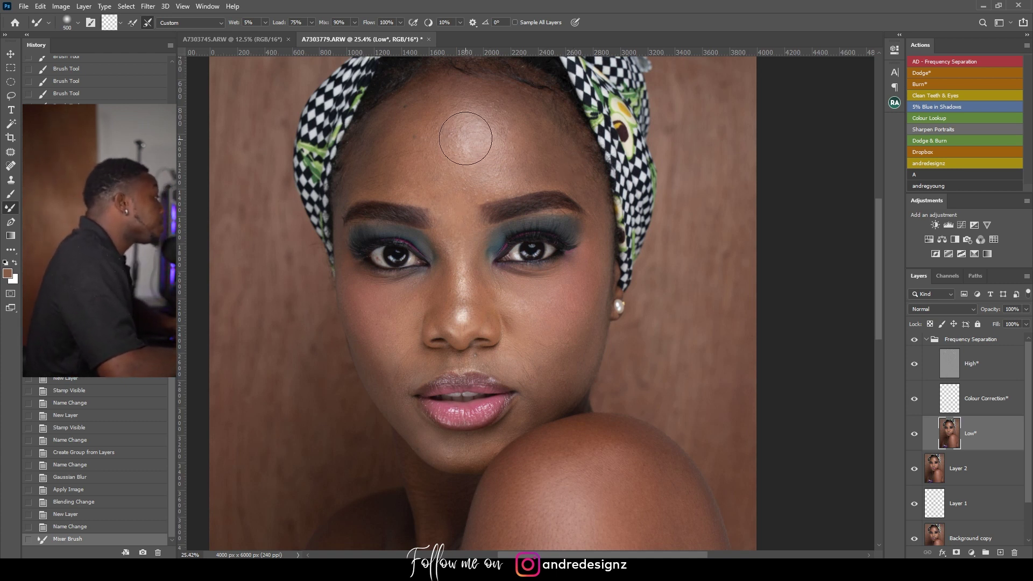
Smooth the tonal transitions across the whole forehead on the Low* layer with 500 px Mixer Brush strokes.
mouse_move(449, 182)
left_mouse_down()
mouse_move(472, 120)
mouse_move(463, 131)
left_mouse_up()
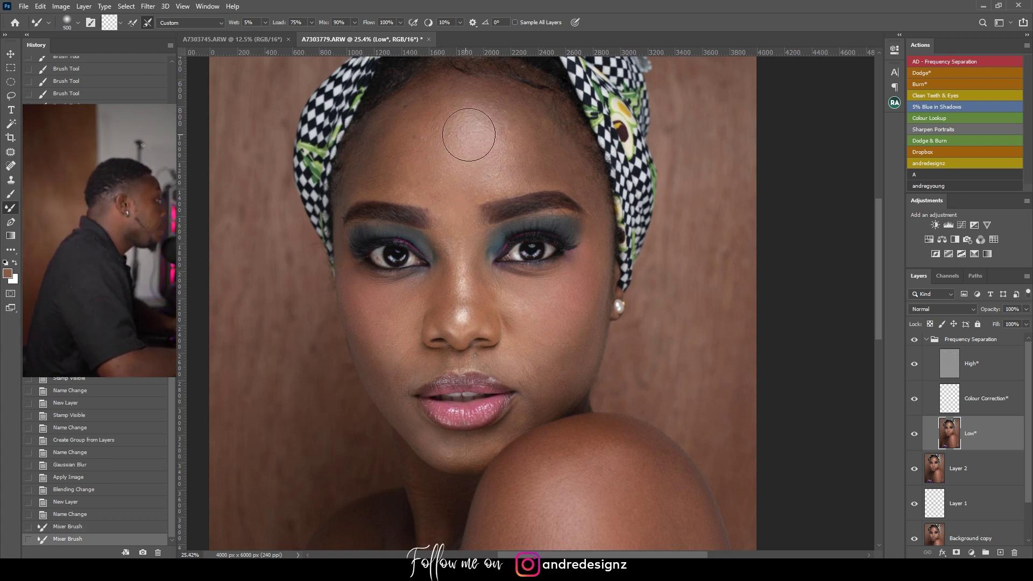
left_click_drag(505, 159, 513, 169)
left_click_drag(520, 129, 591, 185)
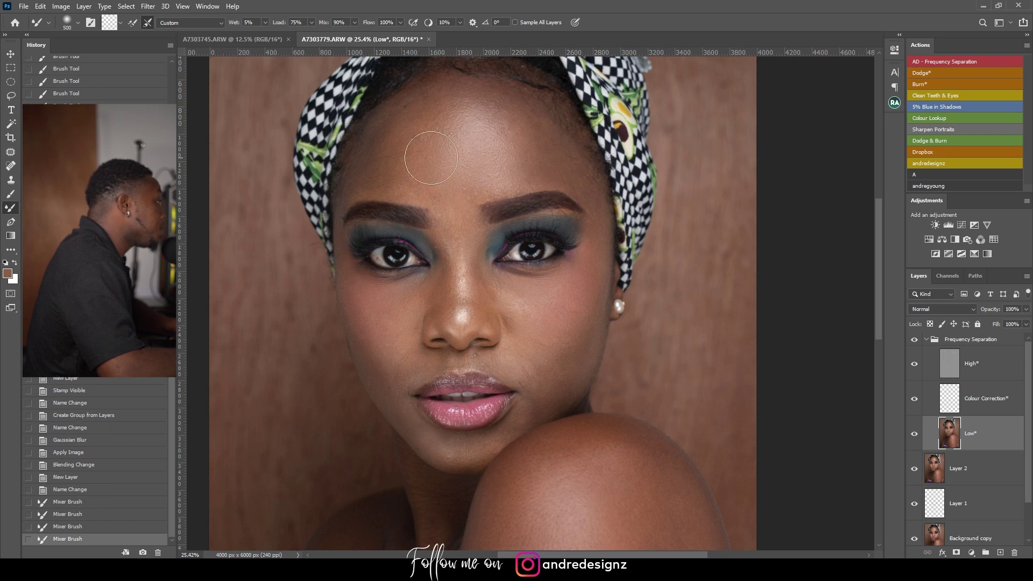
mouse_move(439, 127)
left_mouse_down()
mouse_move(379, 188)
mouse_move(428, 123)
mouse_move(373, 189)
left_mouse_up()
Smooth the nose bridge with the Mixer Brush at 200 px and the image-left cheek at 300 px.
key("bracketleft")
mouse_move(463, 289)
left_mouse_down()
mouse_move(441, 220)
mouse_move(475, 252)
mouse_move(471, 235)
mouse_move(473, 270)
mouse_move(462, 222)
mouse_move(467, 285)
mouse_move(473, 216)
left_mouse_up()
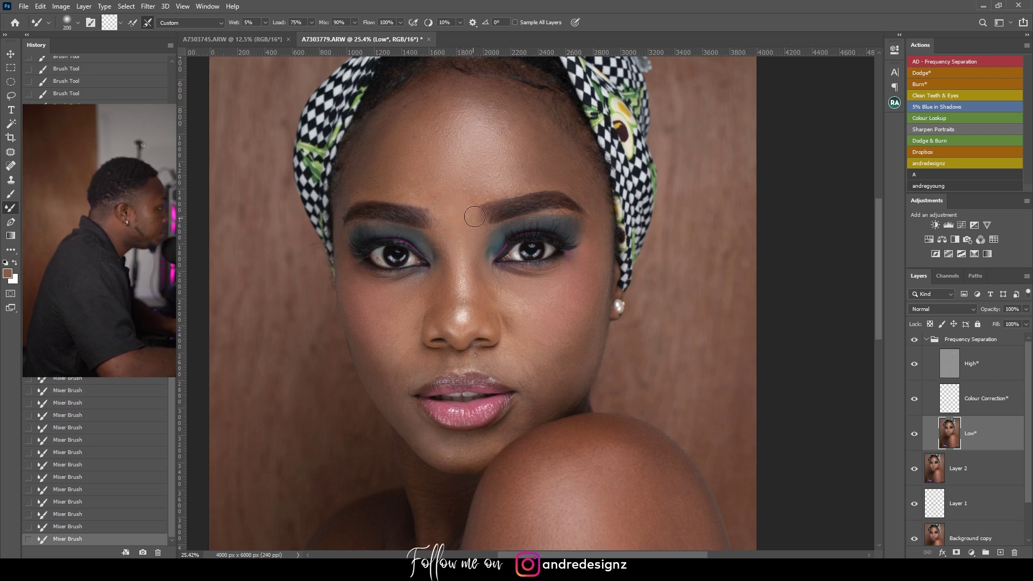
key("bracketright")
key("bracketleft")
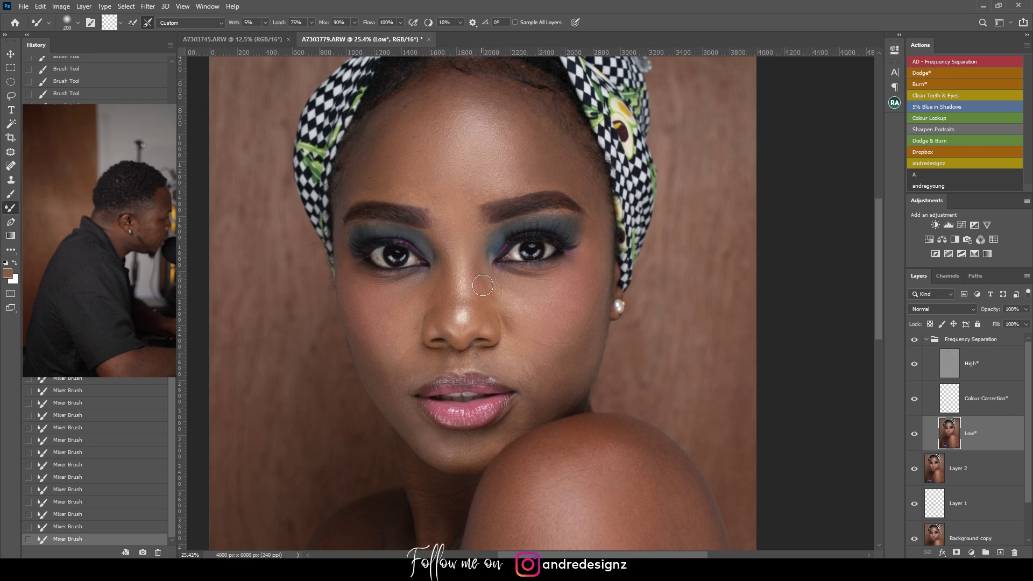
key("bracketright")
key("bracketright")
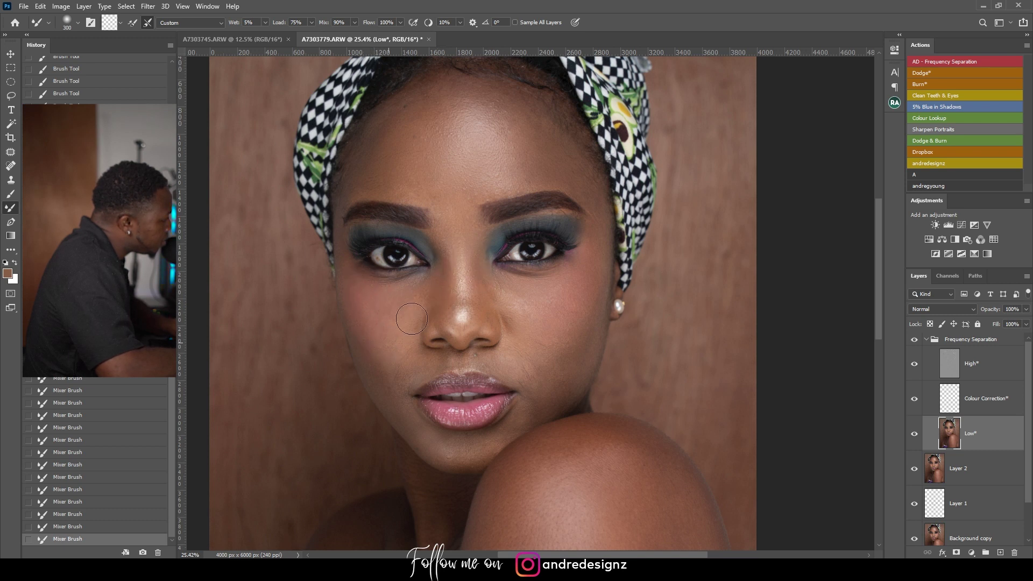
left_click_drag(402, 302, 396, 345)
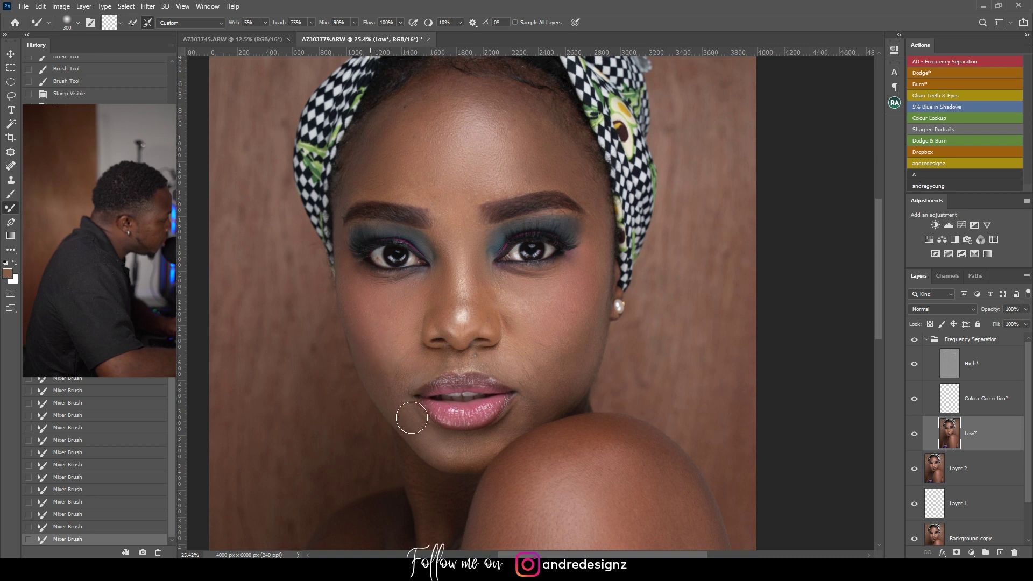
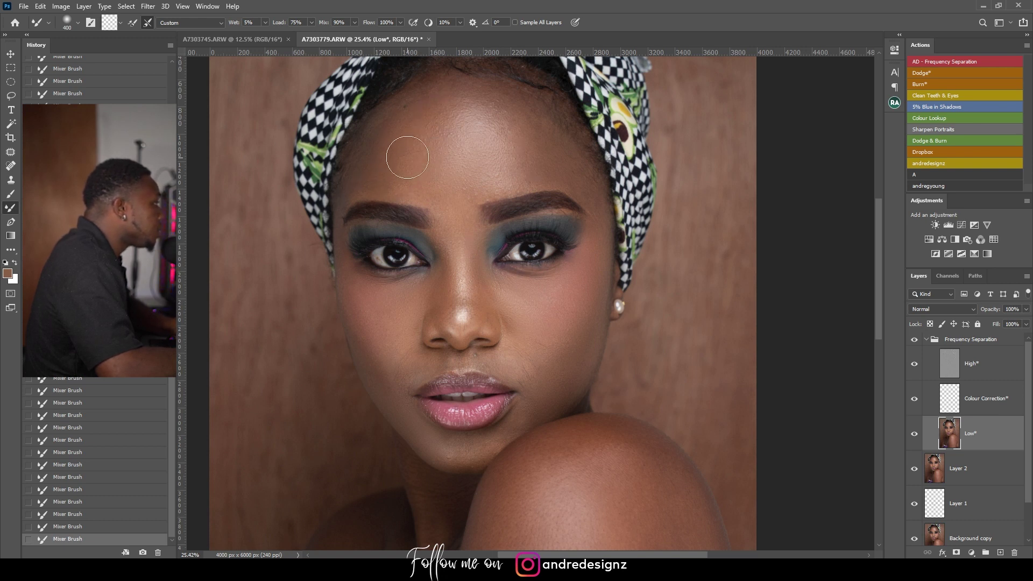
Compare the whole portrait with the Frequency Separation group hidden and shown.
scroll(375, 237, "down", 3)
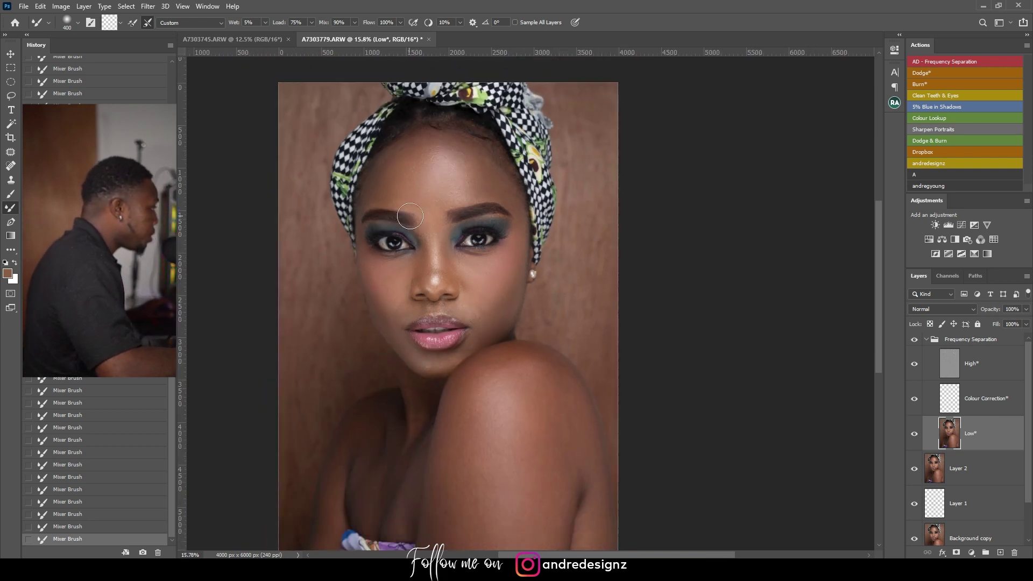
left_click(913, 340)
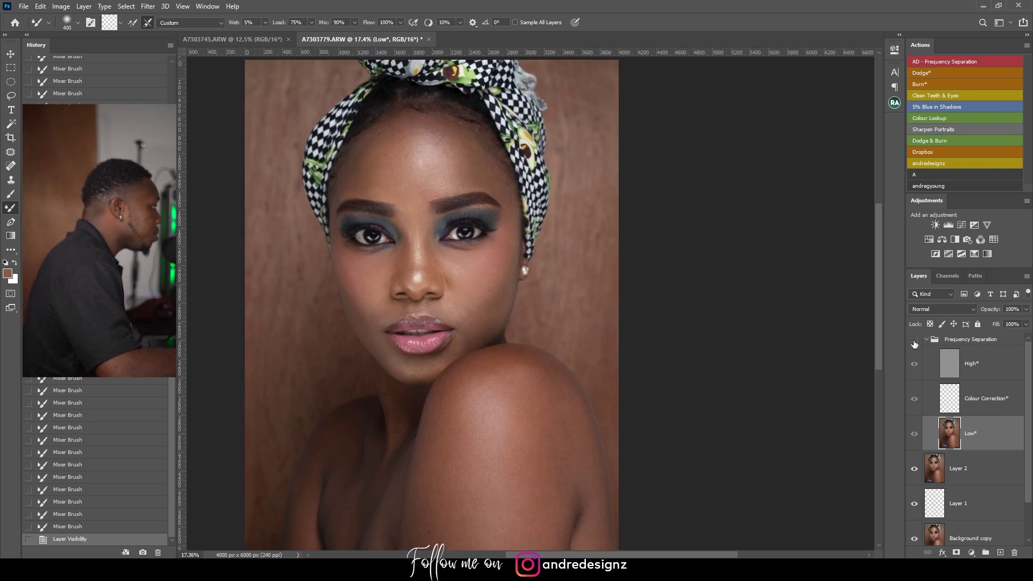
left_click(913, 340)
Patch the skin texture above the image-left corner of the mouth on the High* layer, then clear the selection.
scroll(475, 339, "up", 4)
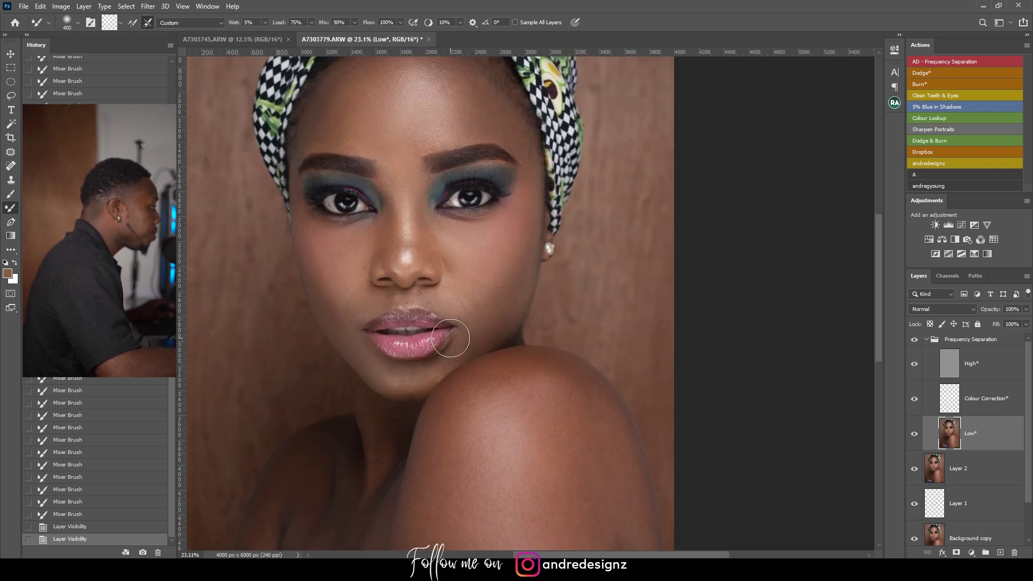
scroll(291, 318, "up", 2)
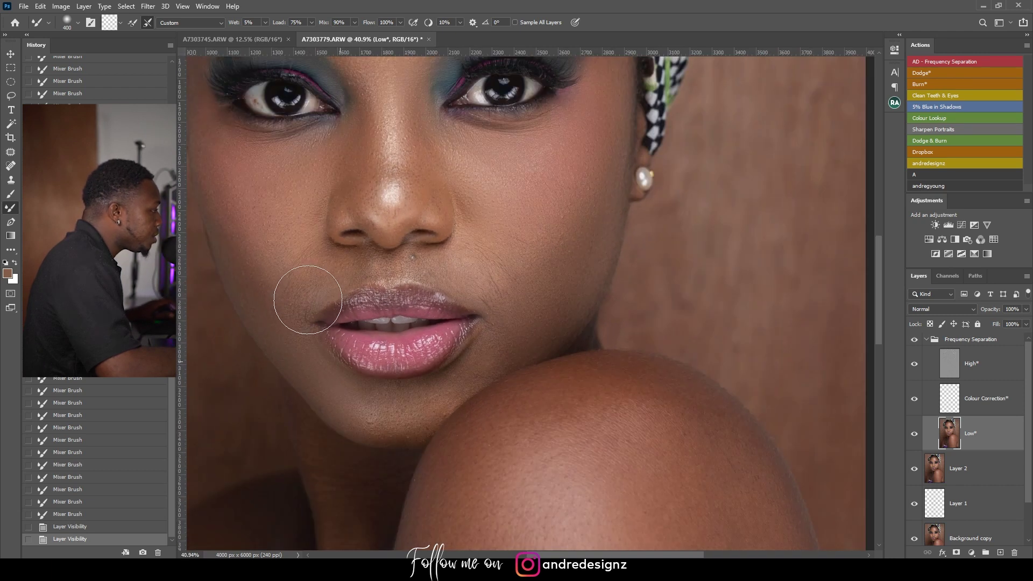
left_click(986, 363)
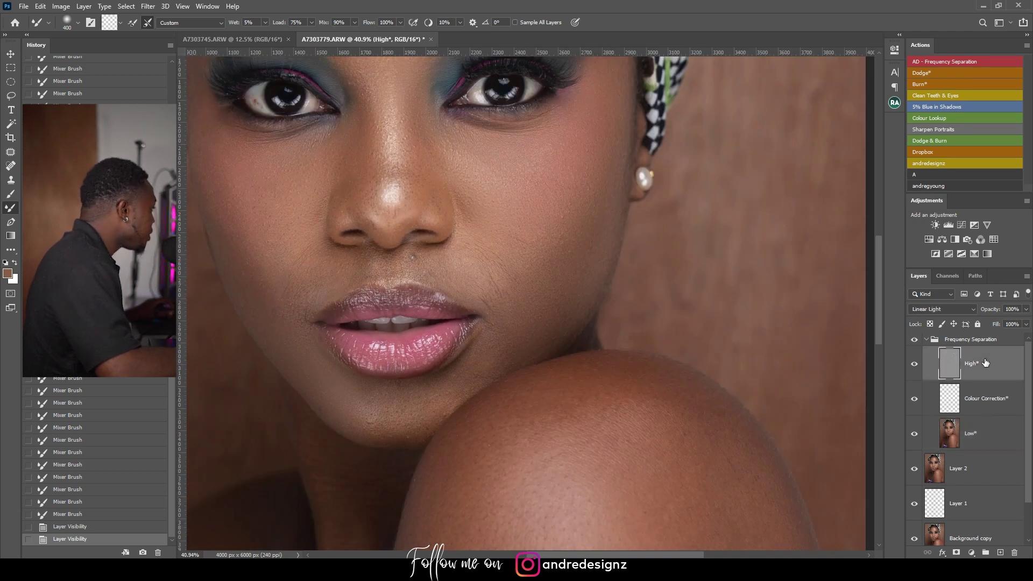
key("j")
mouse_move(324, 281)
left_mouse_down()
mouse_move(304, 304)
mouse_move(320, 310)
mouse_move(343, 281)
mouse_move(325, 285)
mouse_move(300, 264)
left_mouse_up()
key("ctrl+d")
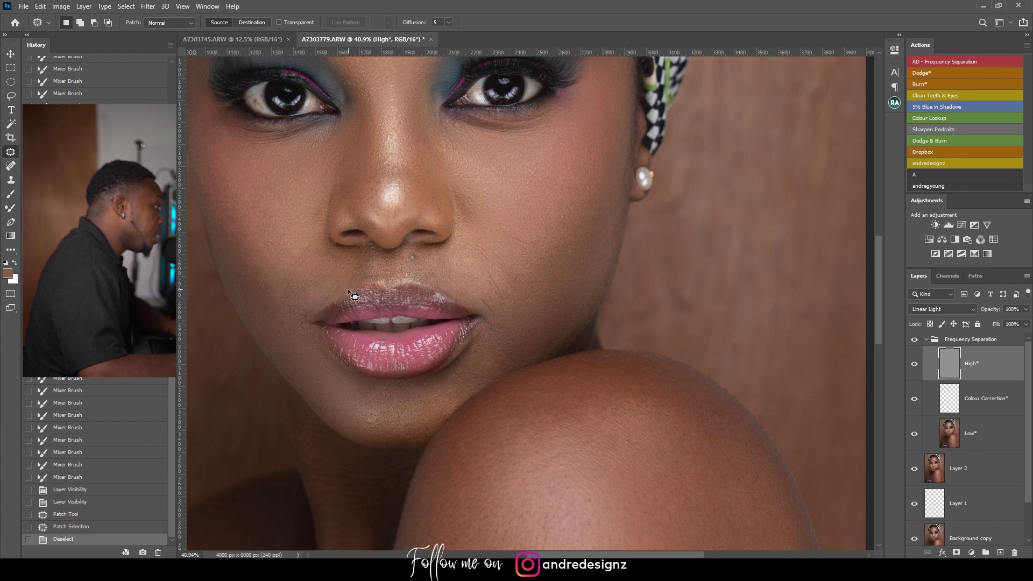
key("ctrl+z")
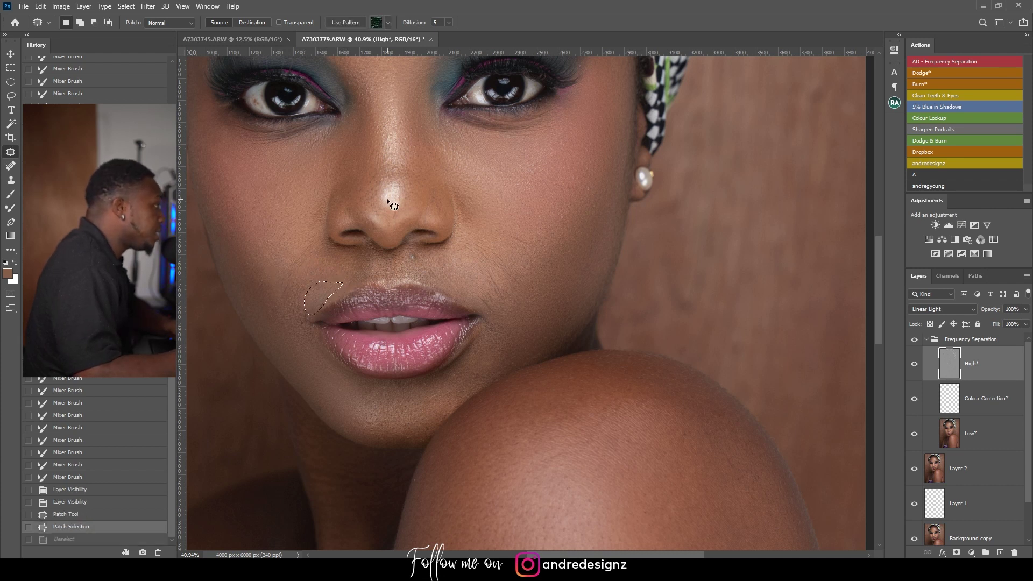
key("ctrl+d")
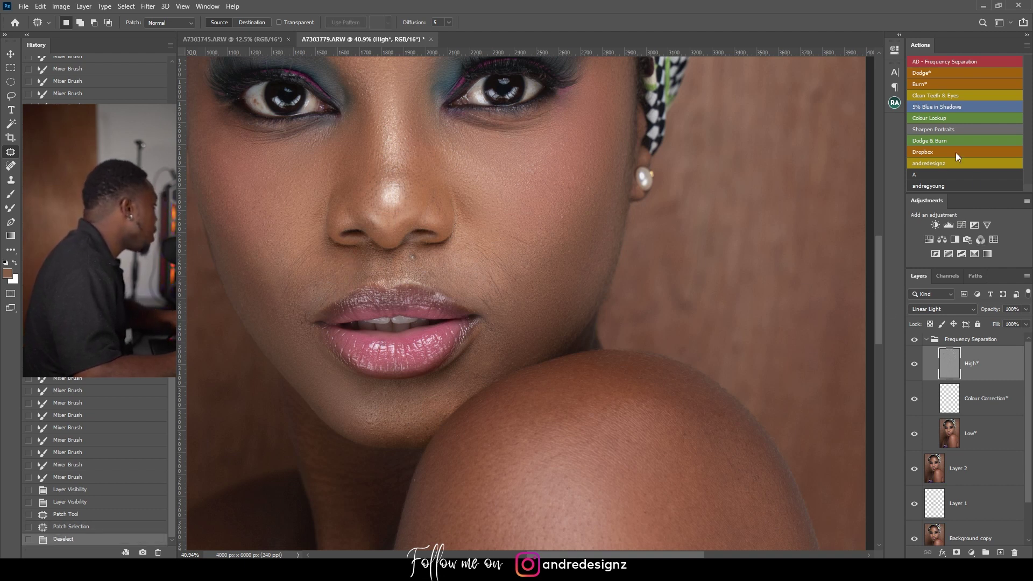
Run the Burn* action from the Frequency Separation group and paint its mask at 1% flow around the image-left corner of the upper lip.
left_click(951, 340)
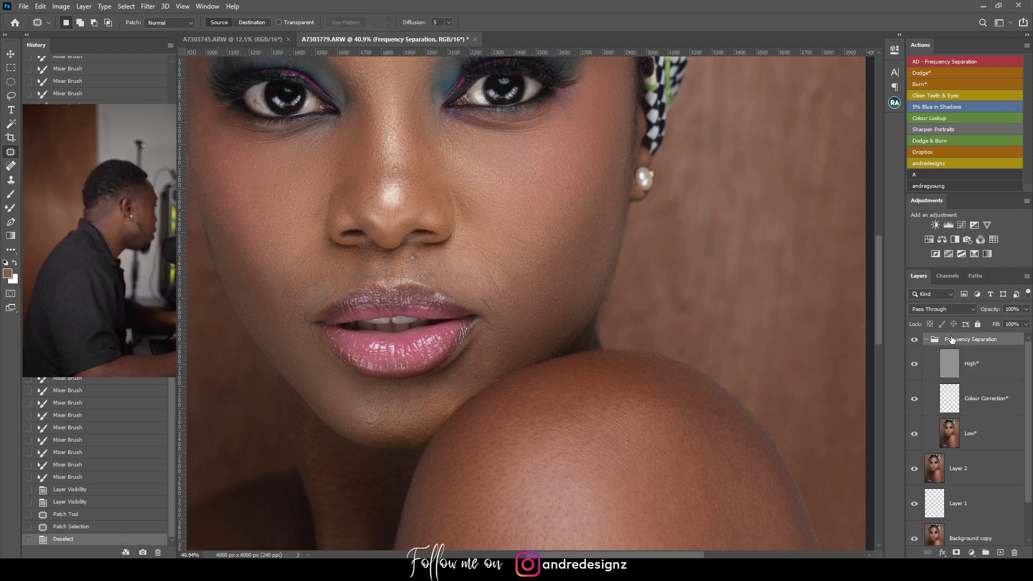
left_click(928, 79)
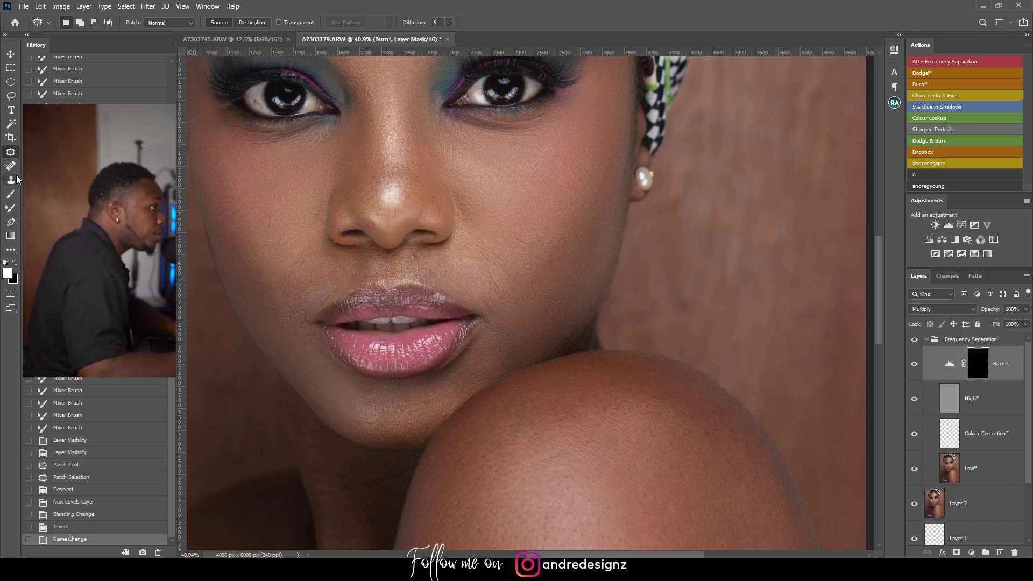
left_click(11, 194)
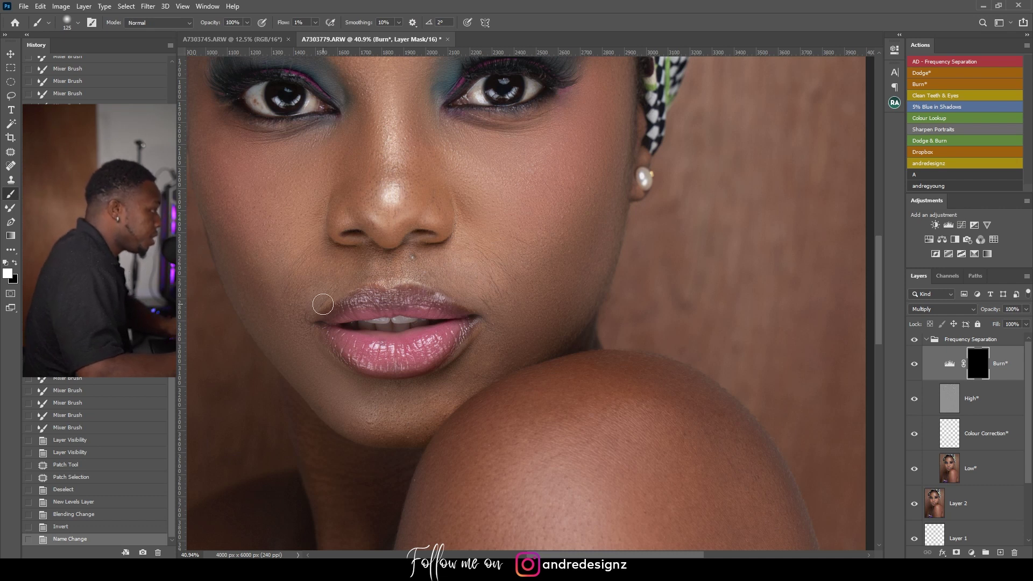
mouse_move(335, 281)
left_mouse_down()
mouse_move(347, 277)
mouse_move(315, 295)
mouse_move(344, 289)
mouse_move(311, 318)
left_mouse_up()
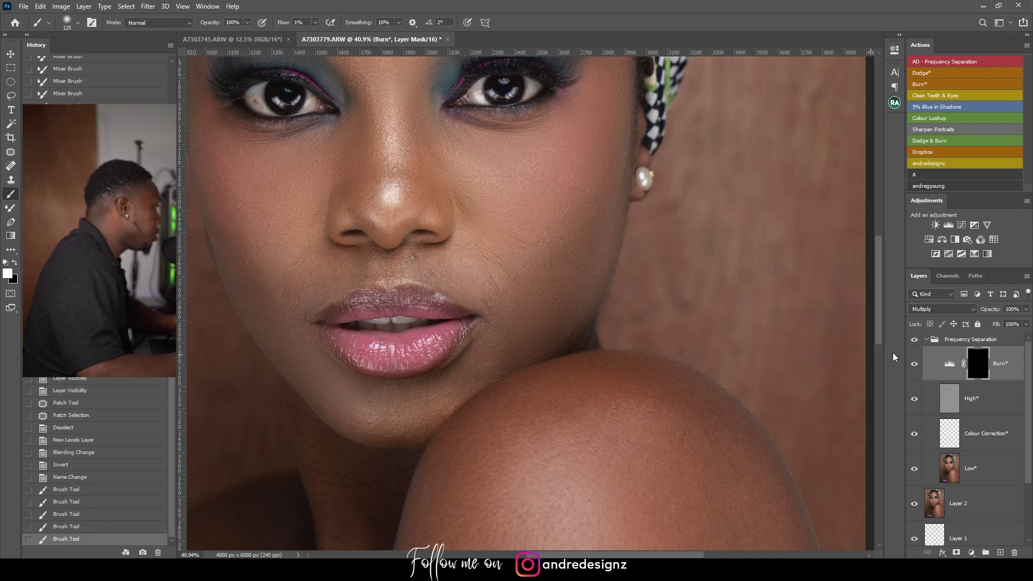
Compare the lip area with and without the Burn* layer and lower that layer's opacity to 68%.
left_click(914, 365)
left_click(915, 366)
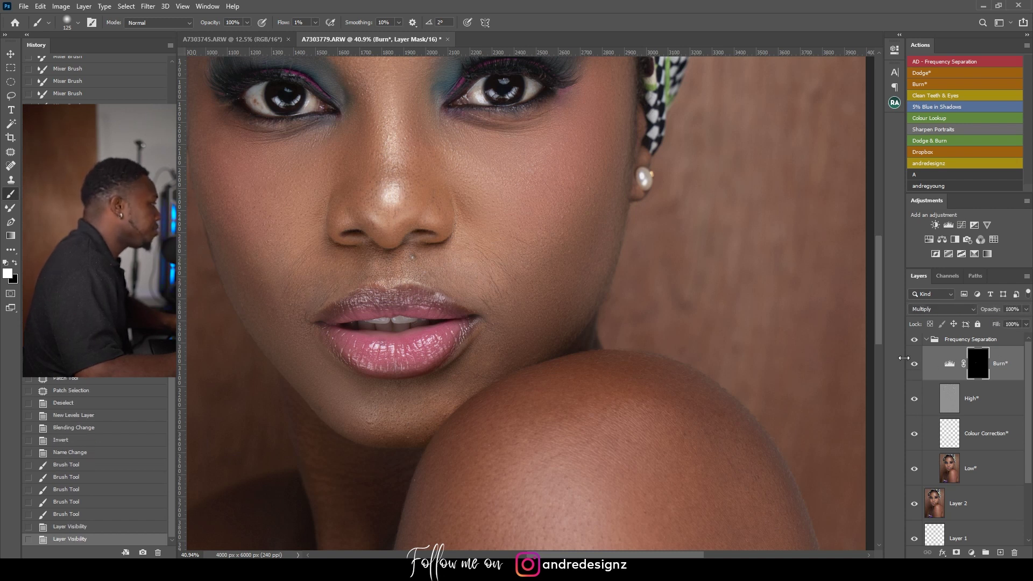
left_click(1027, 310)
left_click_drag(1011, 324, 1010, 323)
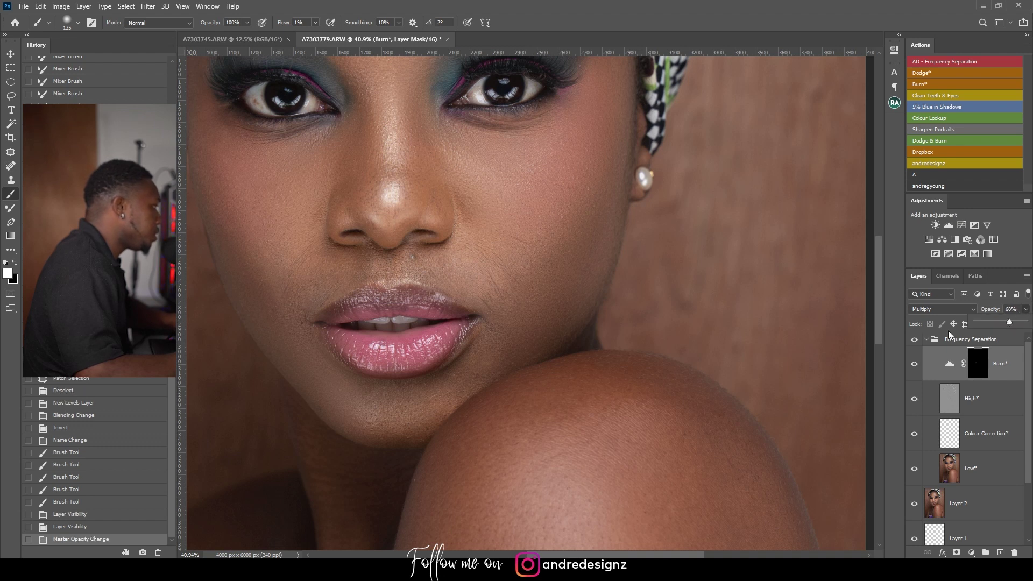
Select the Low* layer and smooth the raised shoulder, upper arm and back with the Mixer Brush at 800 px.
left_click(10, 54)
key("ctrl+0")
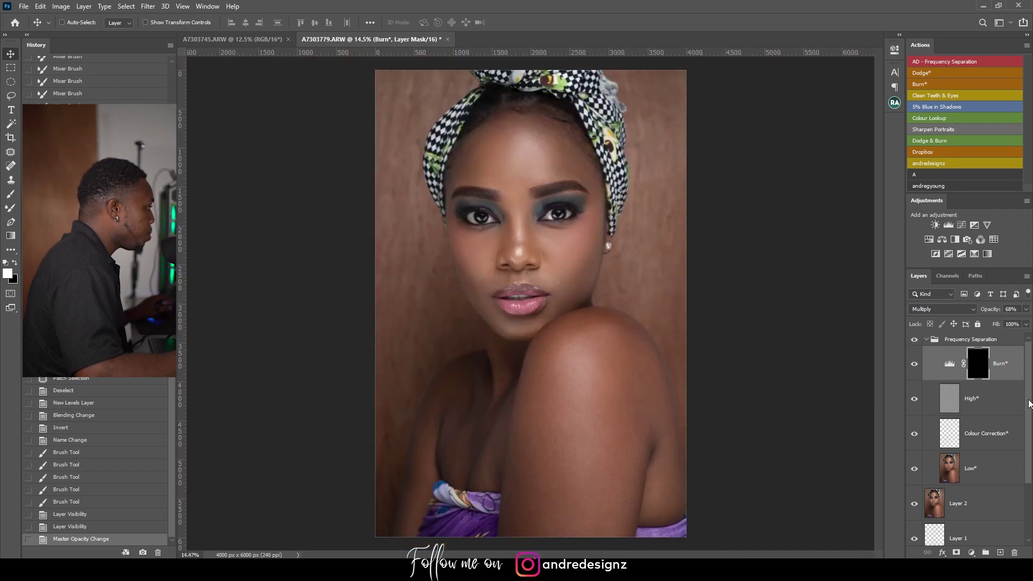
left_click(998, 464)
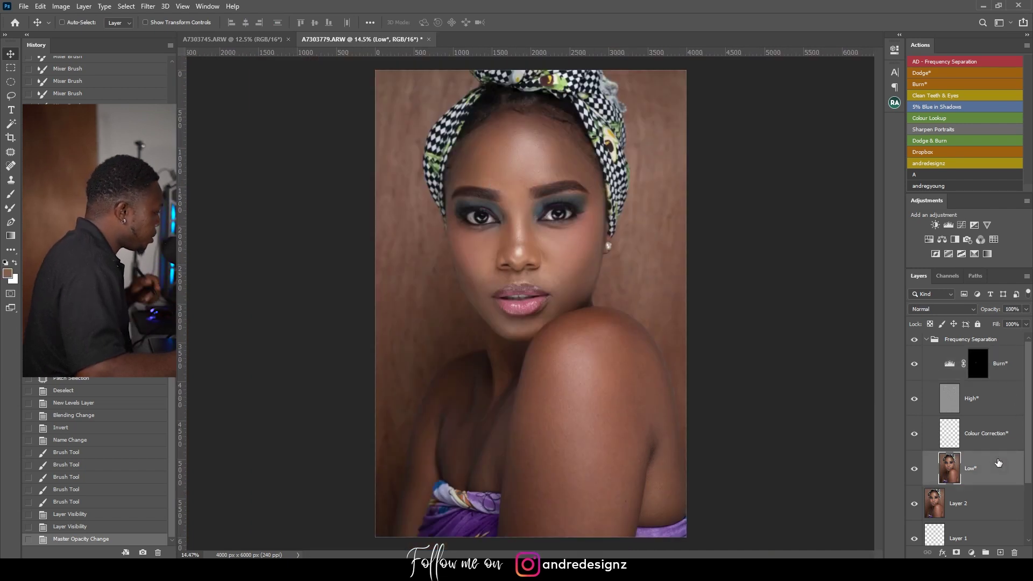
key("b")
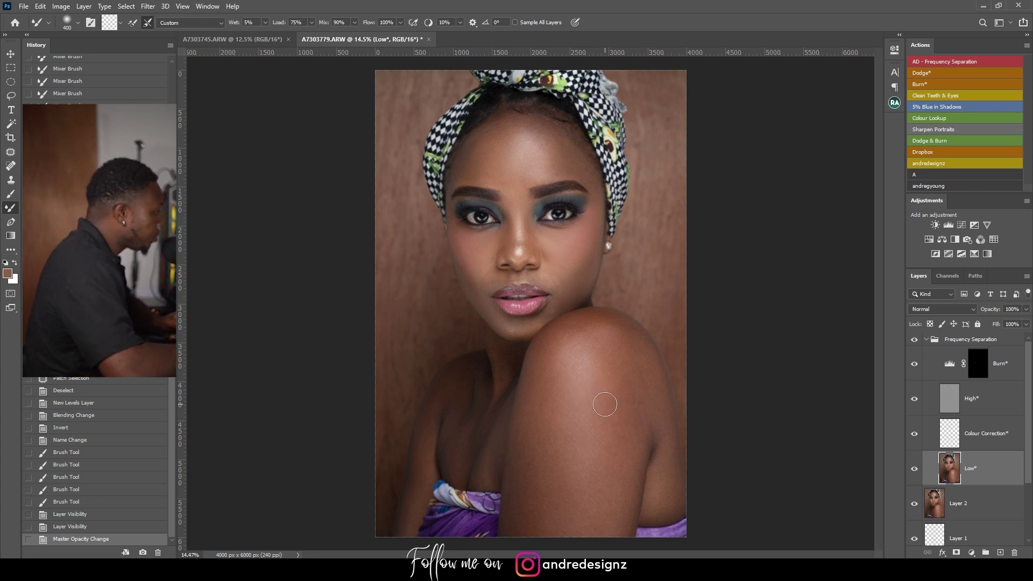
key("bracketright")
key("bracketright")
key("bracketright")
key("bracketright")
mouse_move(590, 362)
left_mouse_down()
mouse_move(575, 465)
mouse_move(594, 403)
mouse_move(591, 431)
mouse_move(637, 434)
left_mouse_up()
left_click_drag(635, 394, 615, 520)
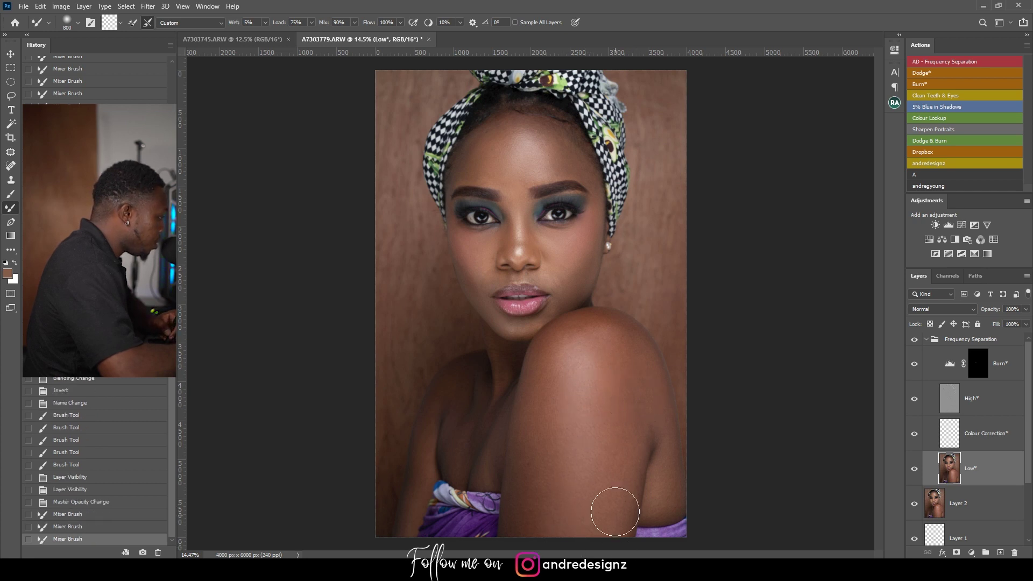
mouse_move(550, 371)
left_mouse_down()
mouse_move(543, 404)
mouse_move(572, 406)
left_mouse_up()
left_click_drag(640, 350, 671, 482)
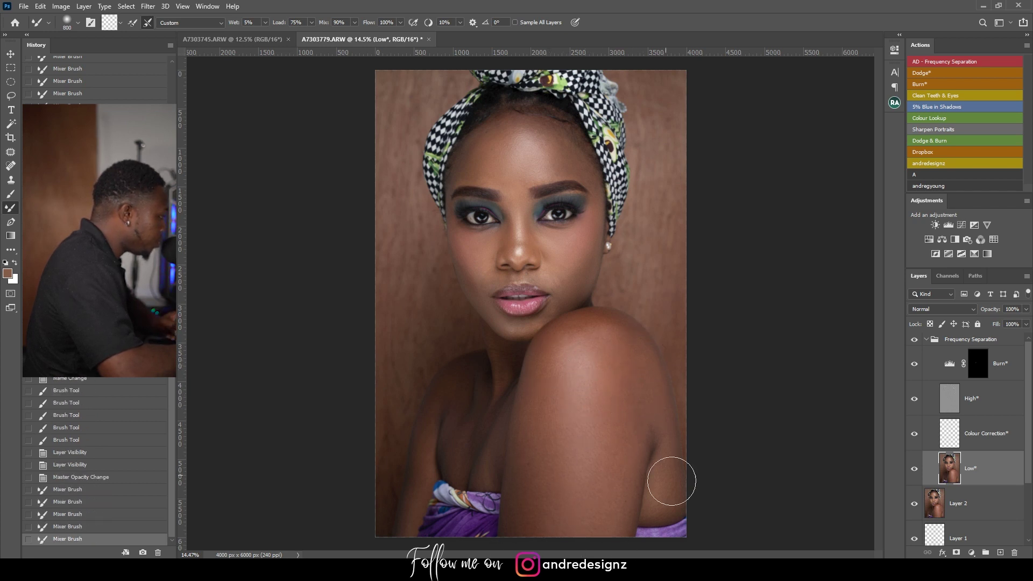
Smooth the chest, neck and chin on the Low* layer, reducing the Mixer Brush to 400 px for the chin area.
mouse_move(494, 414)
left_mouse_down()
mouse_move(494, 467)
mouse_move(462, 396)
mouse_move(450, 394)
mouse_move(447, 448)
mouse_move(484, 404)
mouse_move(474, 405)
mouse_move(495, 397)
mouse_move(510, 374)
mouse_move(500, 353)
left_mouse_up()
key("bracketleft")
key("bracketleft")
key("bracketleft")
key("bracketleft")
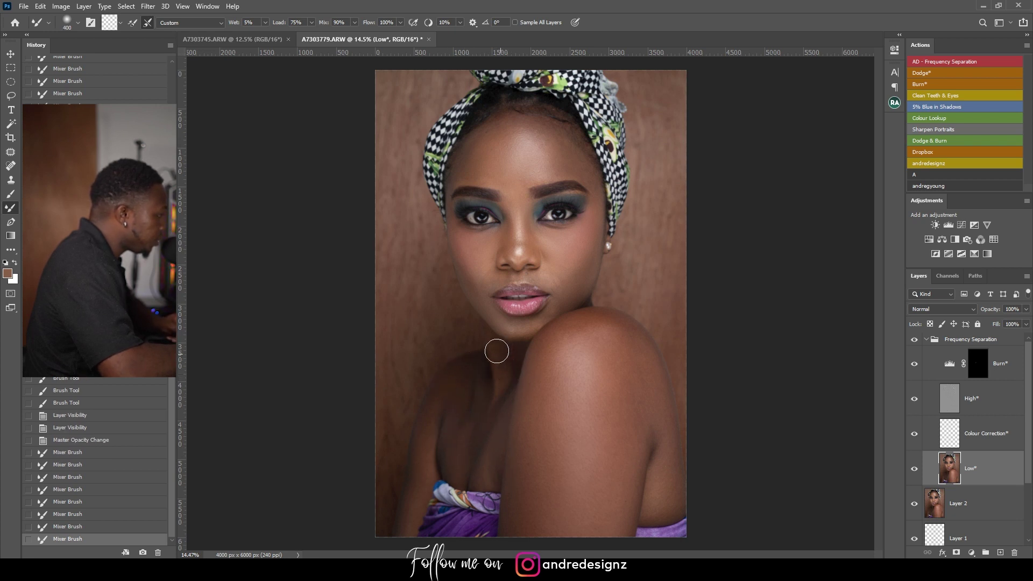
mouse_move(521, 331)
left_mouse_down()
mouse_move(493, 336)
mouse_move(529, 336)
left_mouse_up()
mouse_move(529, 336)
left_mouse_down()
mouse_move(503, 323)
mouse_move(521, 331)
left_mouse_up()
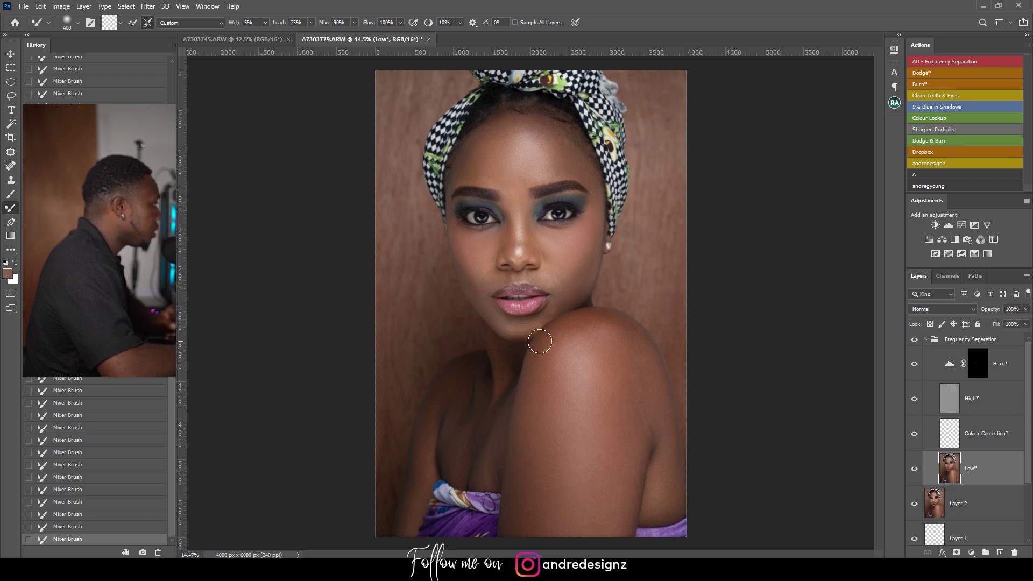
Compare the retouched portrait with the original by showing only the Background layer and restoring all layers.
scroll(540, 342, "down", 2)
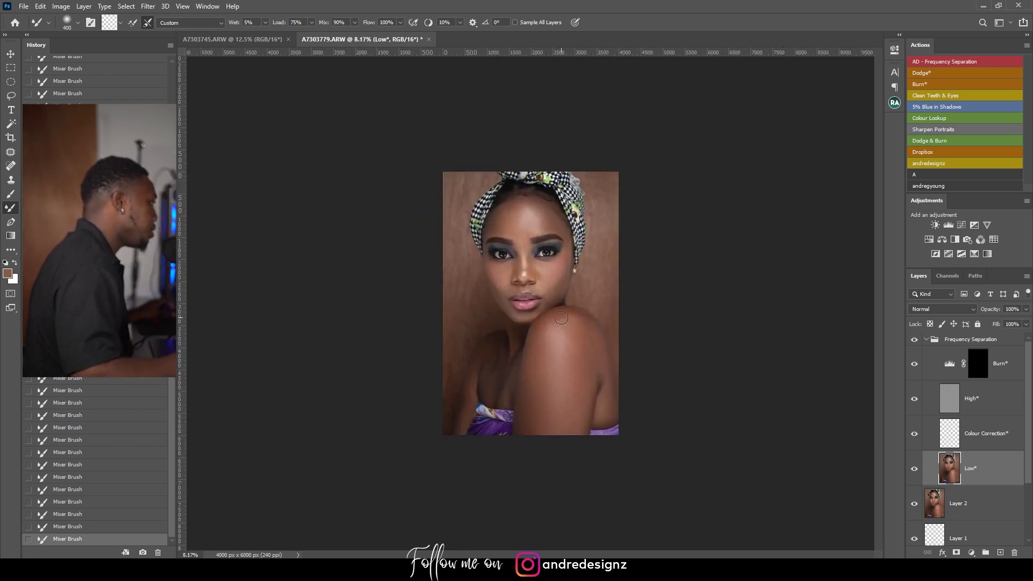
scroll(989, 447, "down", 2)
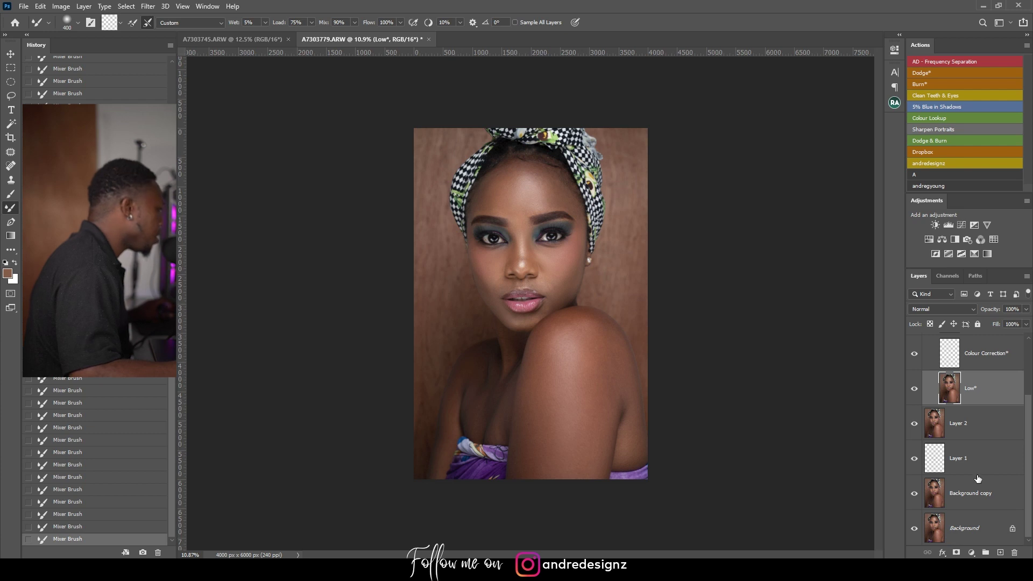
left_click(914, 529, "alt")
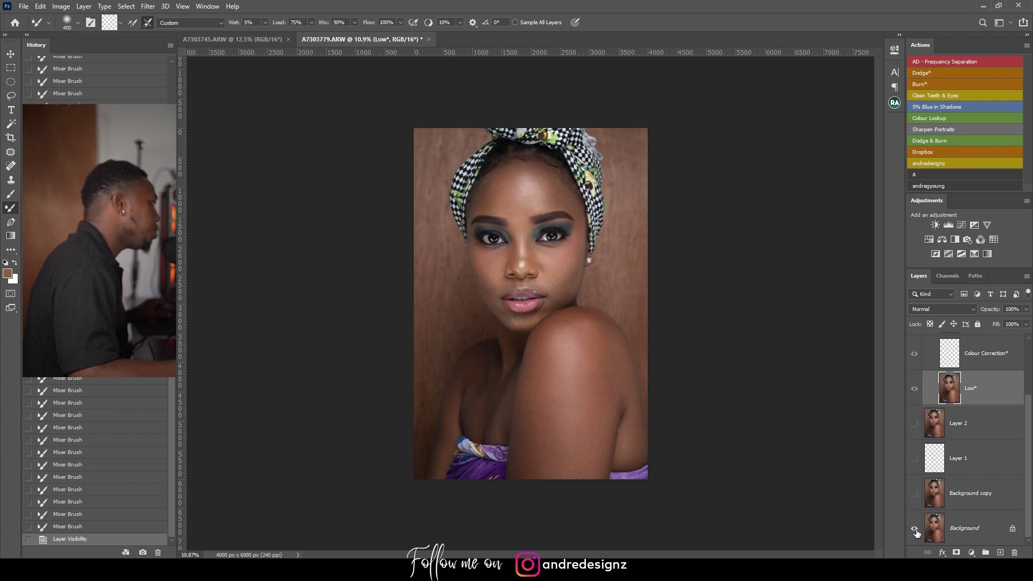
left_click(915, 530, "alt")
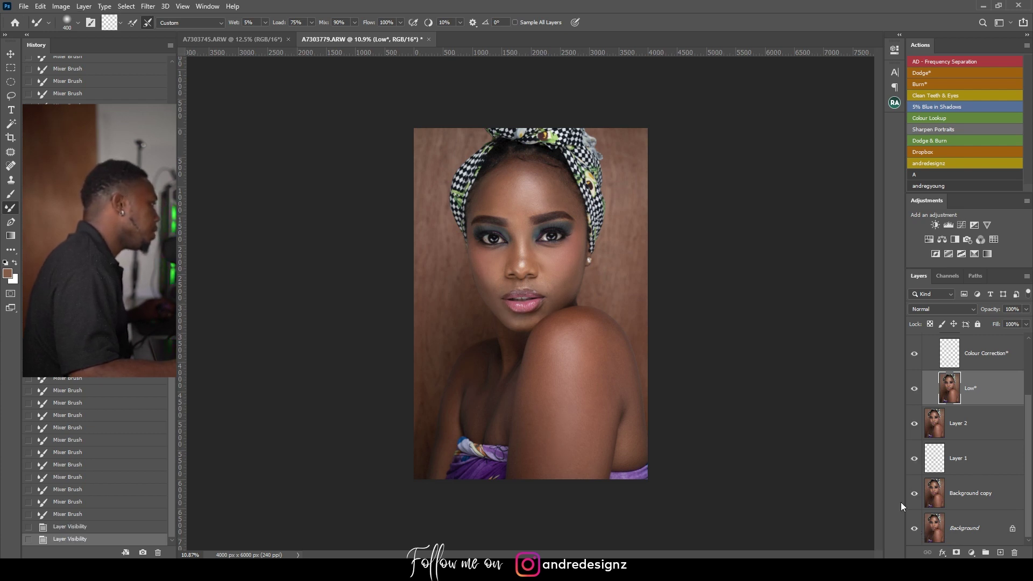
Run the Clean Teeth & Eyes action from the Frequency Separation group and set the Brush tool's flow to 40%.
scroll(644, 269, "up", 3)
scroll(977, 355, "up", 3)
left_click(986, 340)
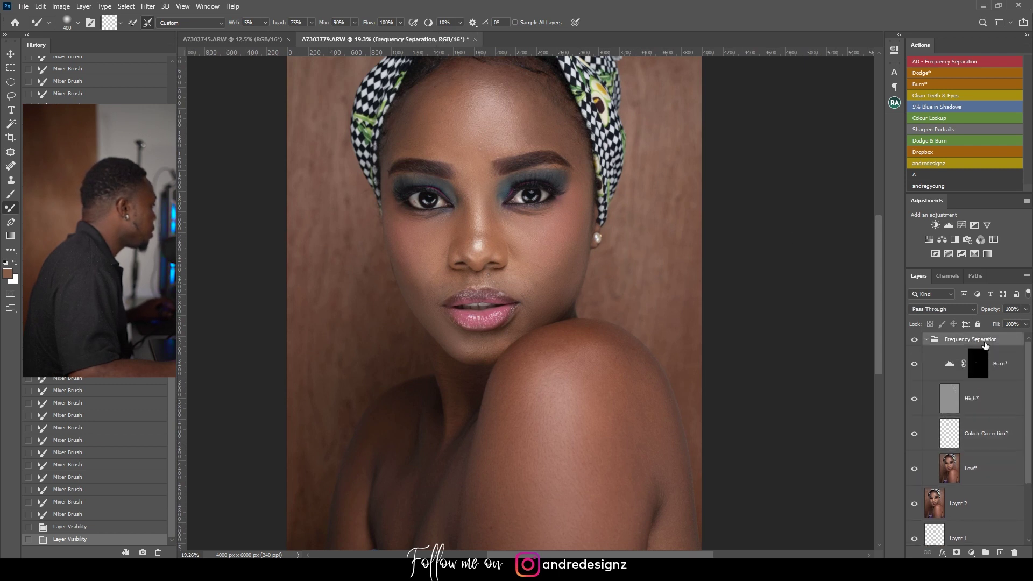
left_click(932, 95)
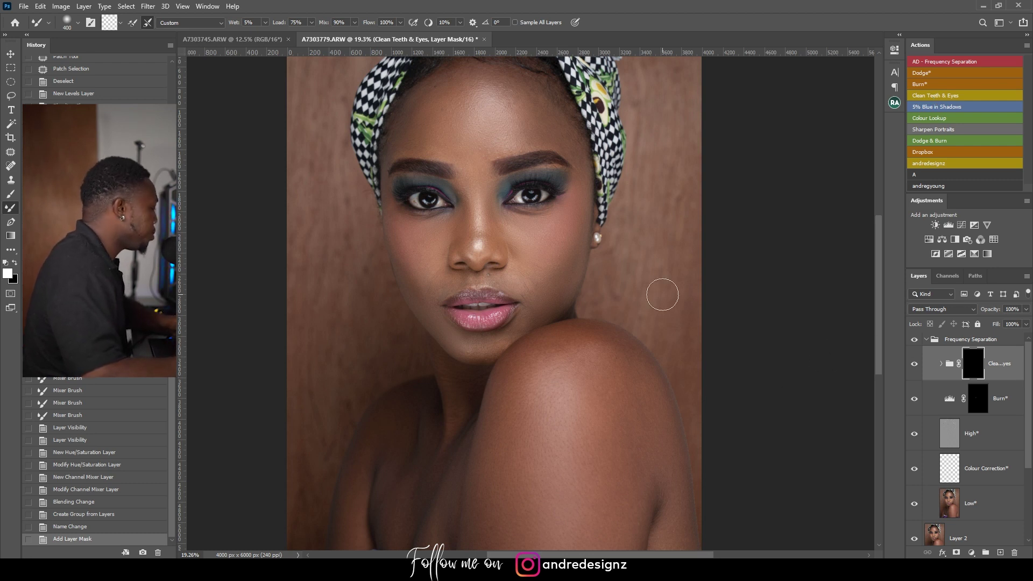
key("b")
left_click(315, 22)
left_click(390, 10)
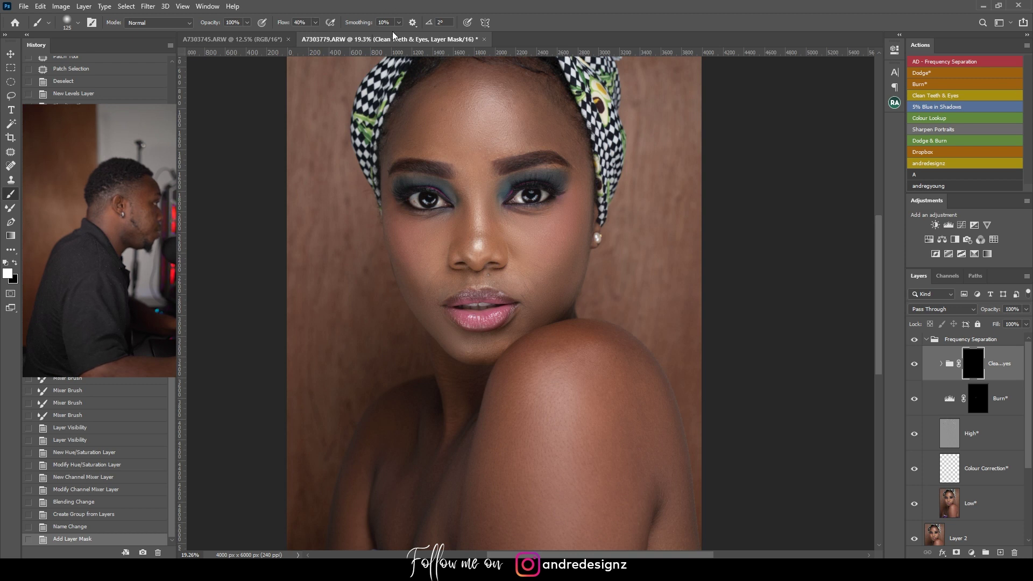
Paint over the whites of both eyes on the Clean Teeth & Eyes group's mask with a 40 px white brush.
key("bracketleft")
key("bracketleft")
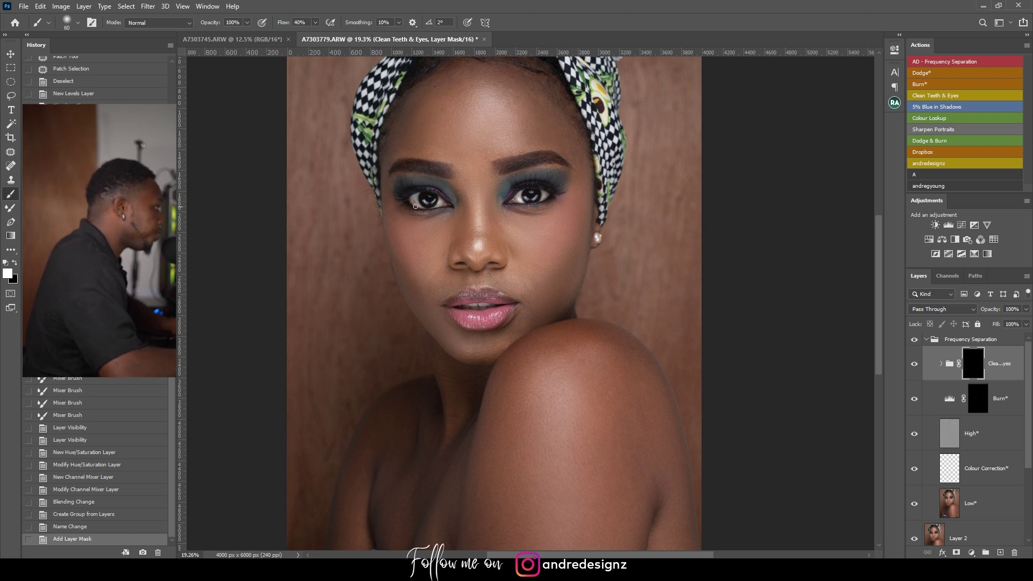
key("ctrl+plus")
key("ctrl+plus")
key("ctrl+plus")
key("ctrl+plus")
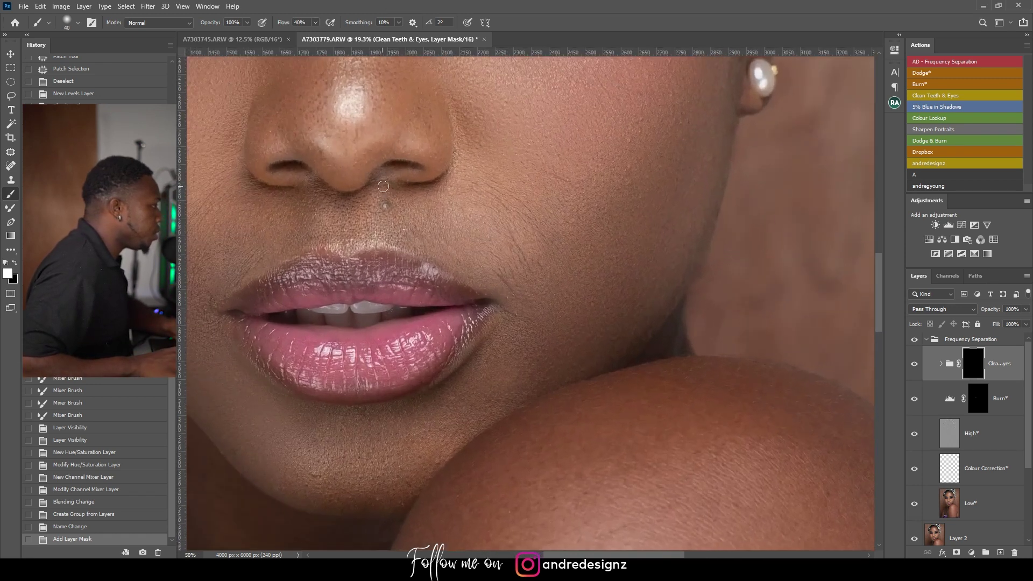
left_click_drag(339, 131, 689, 476)
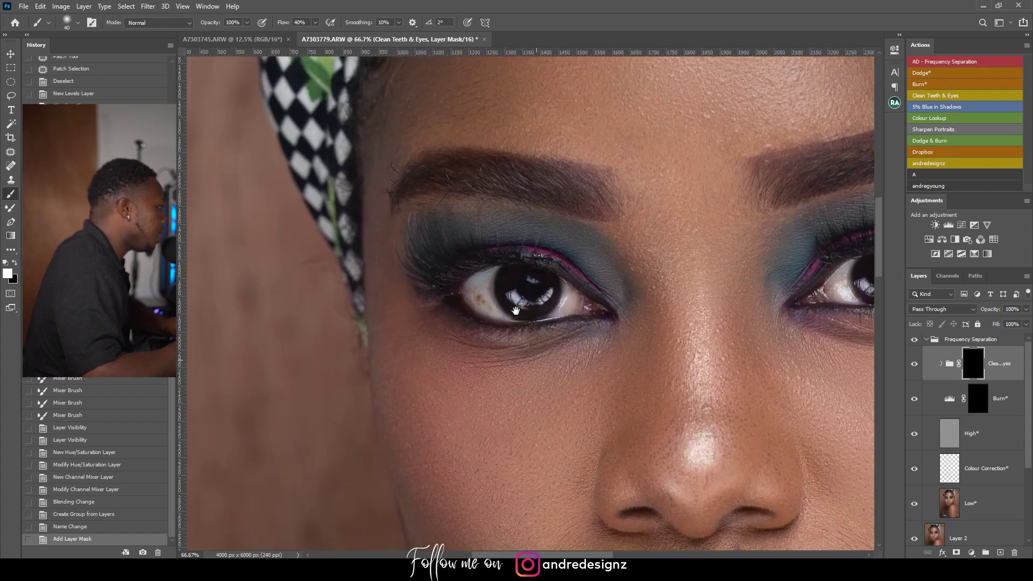
mouse_move(490, 306)
left_mouse_down()
mouse_move(489, 275)
mouse_move(490, 302)
mouse_move(488, 277)
mouse_move(484, 301)
left_mouse_up()
mouse_move(484, 301)
left_mouse_down()
mouse_move(473, 286)
mouse_move(465, 297)
mouse_move(560, 306)
mouse_move(571, 294)
mouse_move(526, 244)
left_mouse_up()
mouse_move(600, 235)
left_mouse_down()
mouse_move(508, 226)
mouse_move(530, 242)
left_mouse_up()
left_click_drag(602, 225, 600, 220)
left_click_drag(599, 220, 607, 222)
left_click_drag(600, 222, 608, 220)
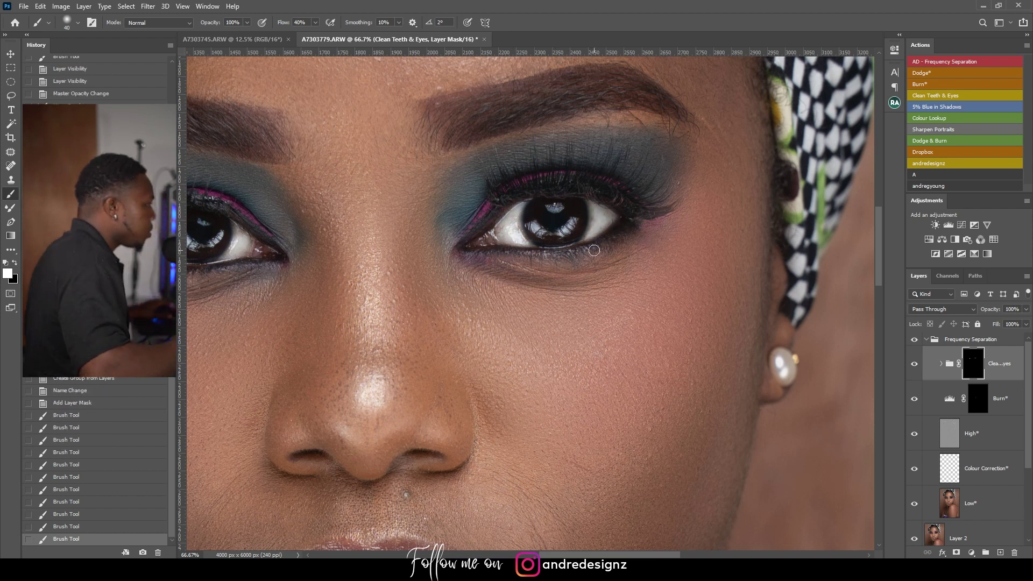
Reduce the Clean Teeth & Eyes group's opacity to 57%.
scroll(556, 236, "down", 6)
scroll(666, 259, "down", 1)
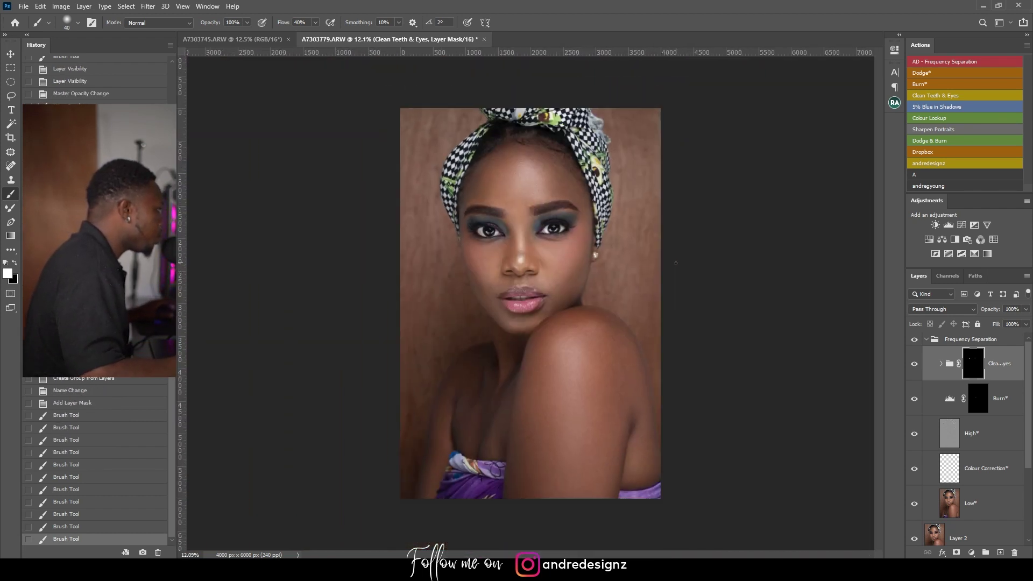
scroll(566, 211, "up", 1)
left_click(1026, 309)
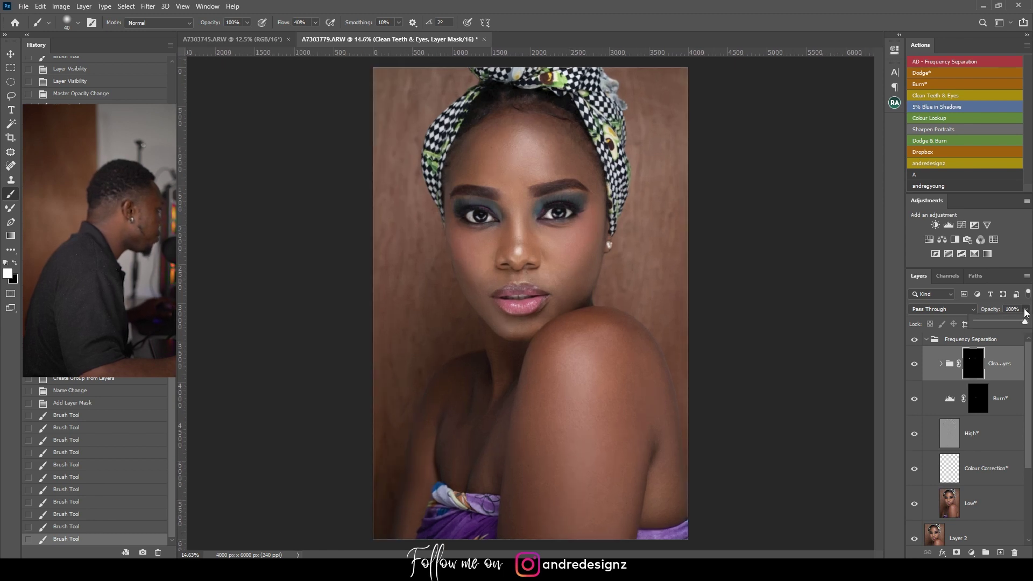
left_click(1011, 323)
left_click_drag(1004, 321, 1001, 321)
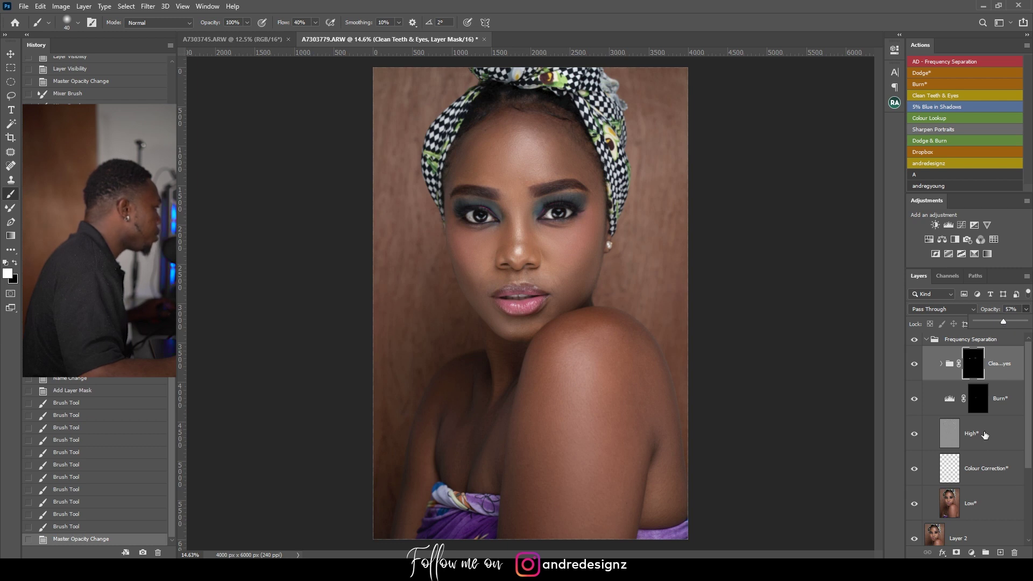
Stamp all visible layers into a new layer above the Frequency Separation group and patch out the spots in the eye white on the image's left.
left_click(1007, 339)
key("ctrl+shift+alt+e")
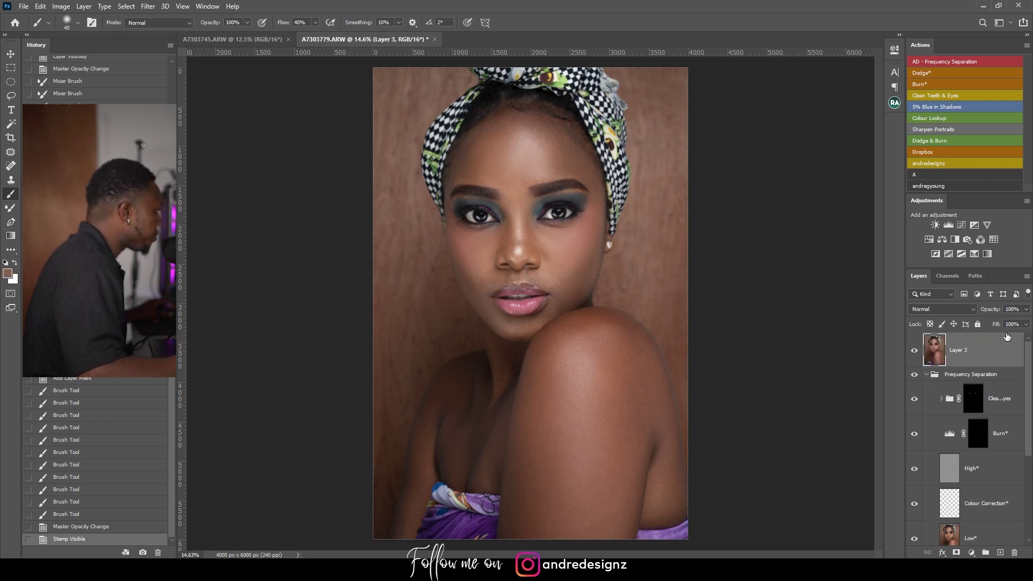
scroll(483, 191, "up", 10)
scroll(412, 286, "down", 2)
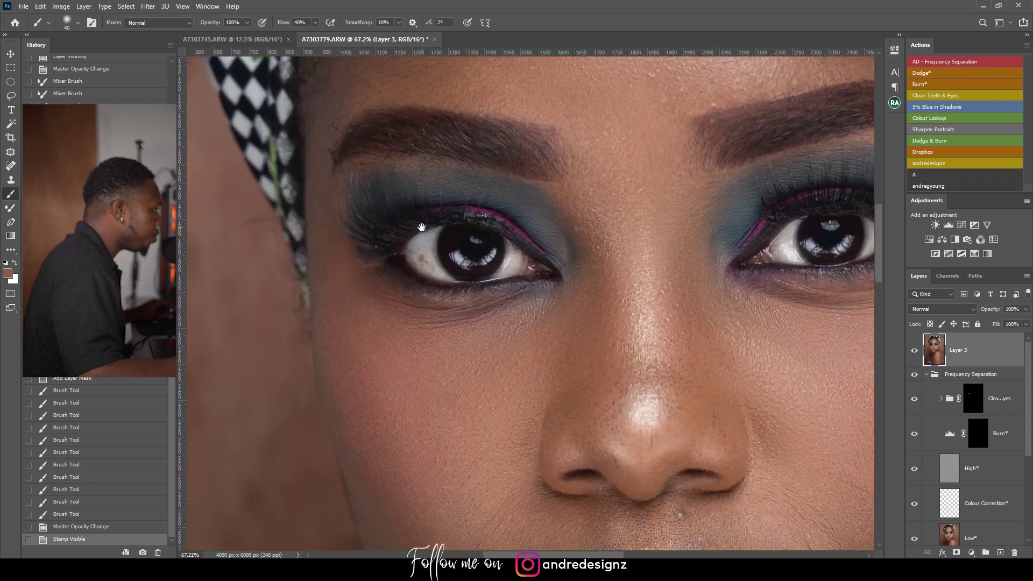
key("j")
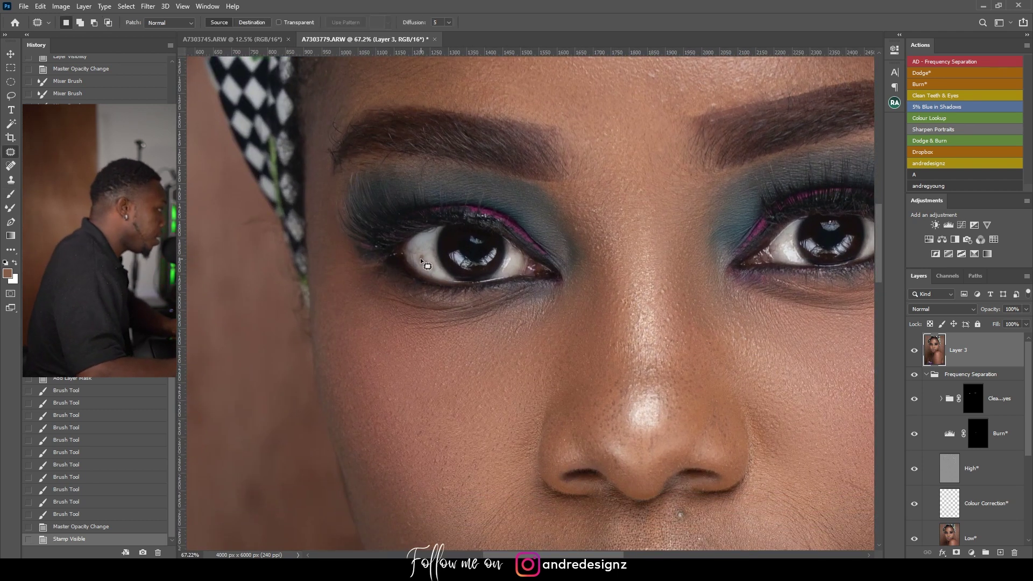
left_click_drag(435, 269, 434, 271)
mouse_move(428, 265)
left_mouse_down()
mouse_move(426, 244)
mouse_move(434, 270)
left_mouse_up()
key("ctrl+d")
key("ctrl+d")
left_click_drag(624, 236, 541, 257)
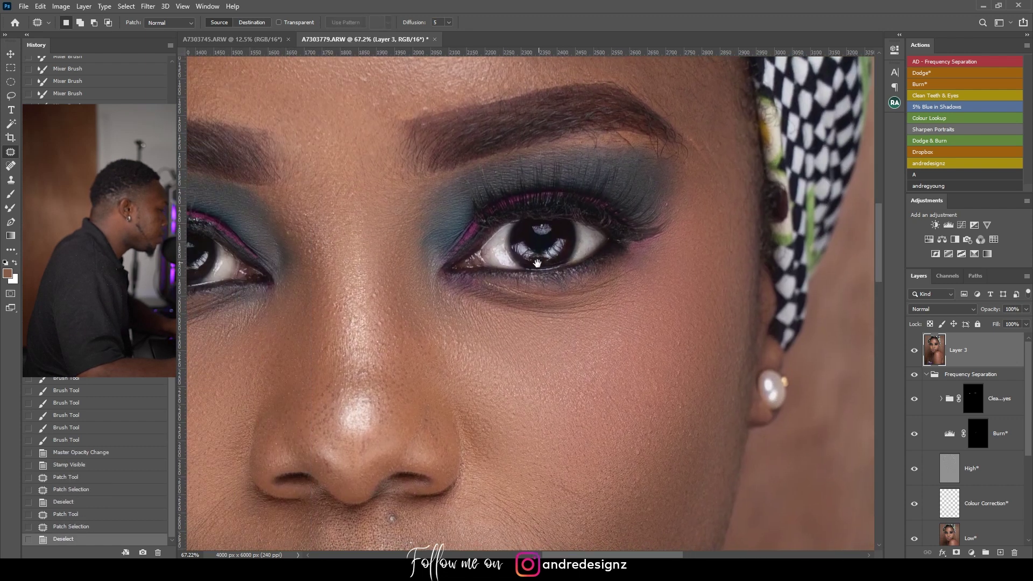
Add a brightening Curves adjustment above Layer 3 and invert its mask to black.
scroll(474, 277, "down", 3)
left_click_drag(428, 253, 520, 284)
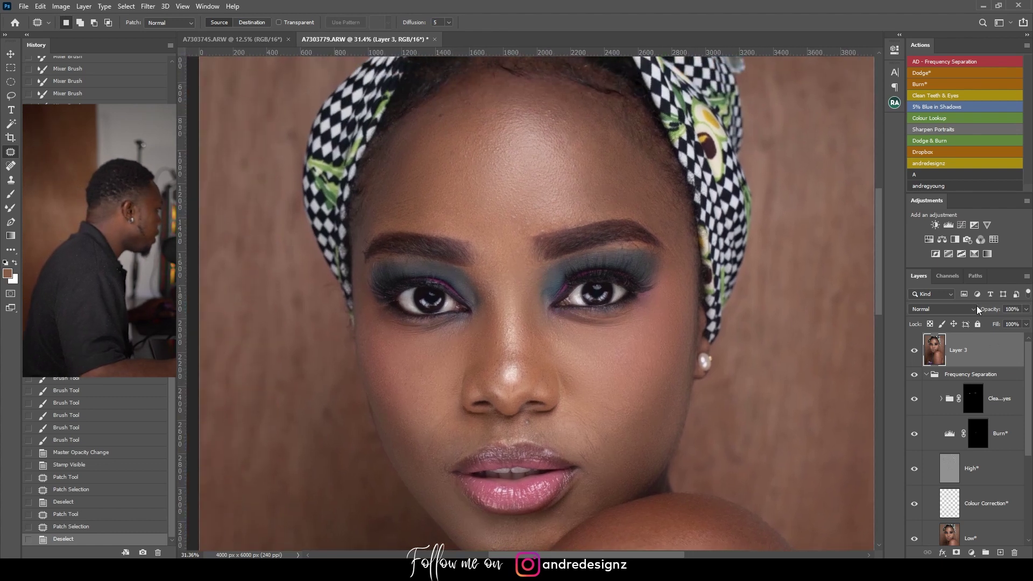
left_click(962, 225)
left_click_drag(823, 146, 821, 142)
left_click(962, 352)
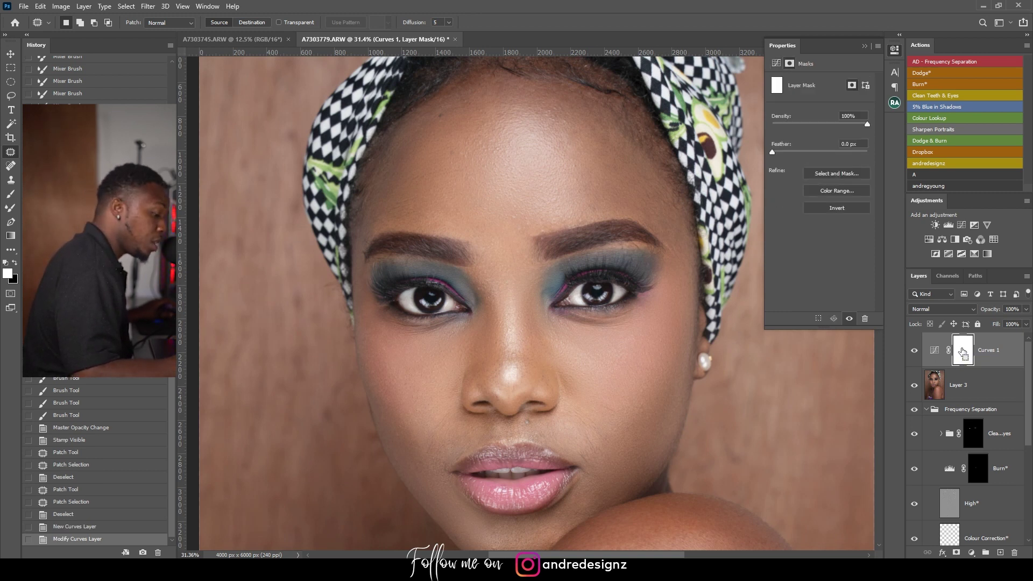
key("ctrl+i")
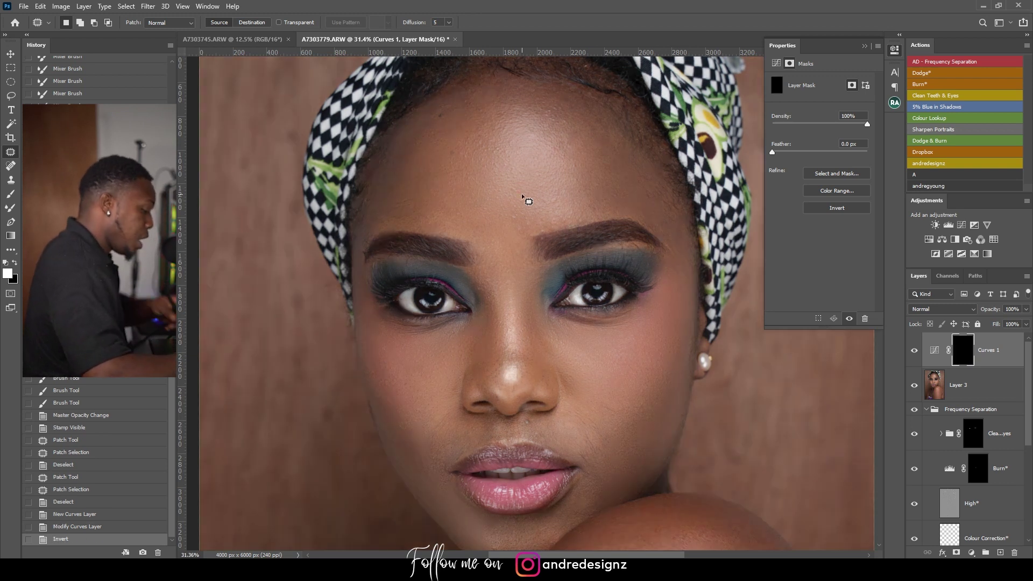
Brighten both irises and the teeth by painting white on the Curves 1 mask with a 60 px brush.
key("b")
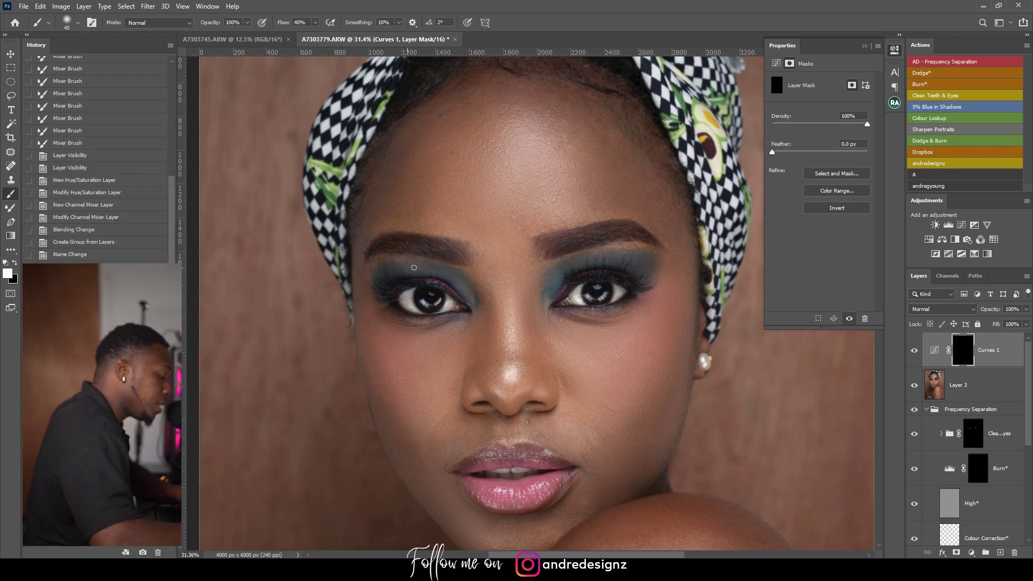
key("bracketright")
key("bracketright")
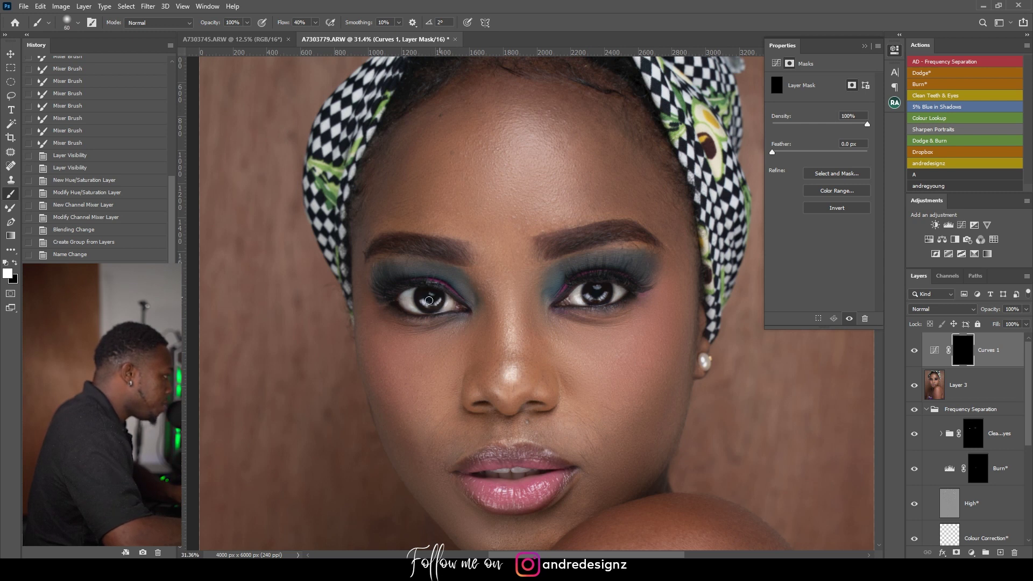
left_click_drag(600, 291, 599, 294)
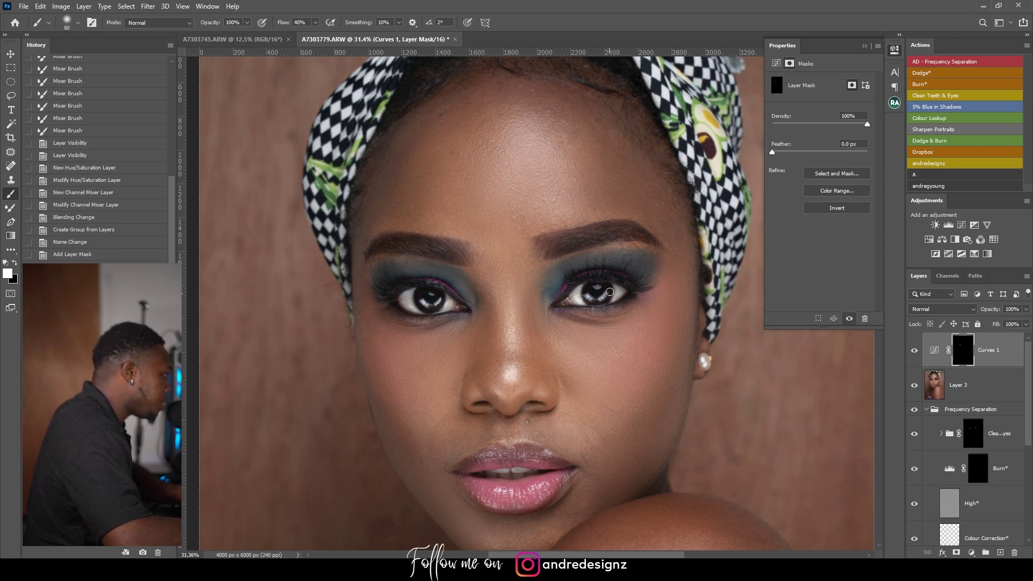
left_click_drag(591, 302, 602, 300)
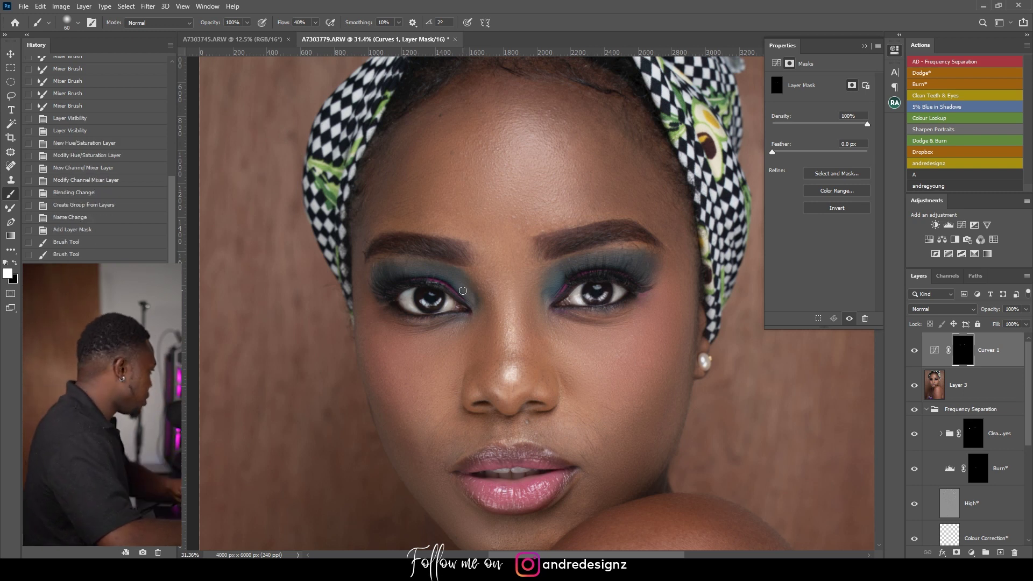
left_click_drag(476, 475, 535, 473)
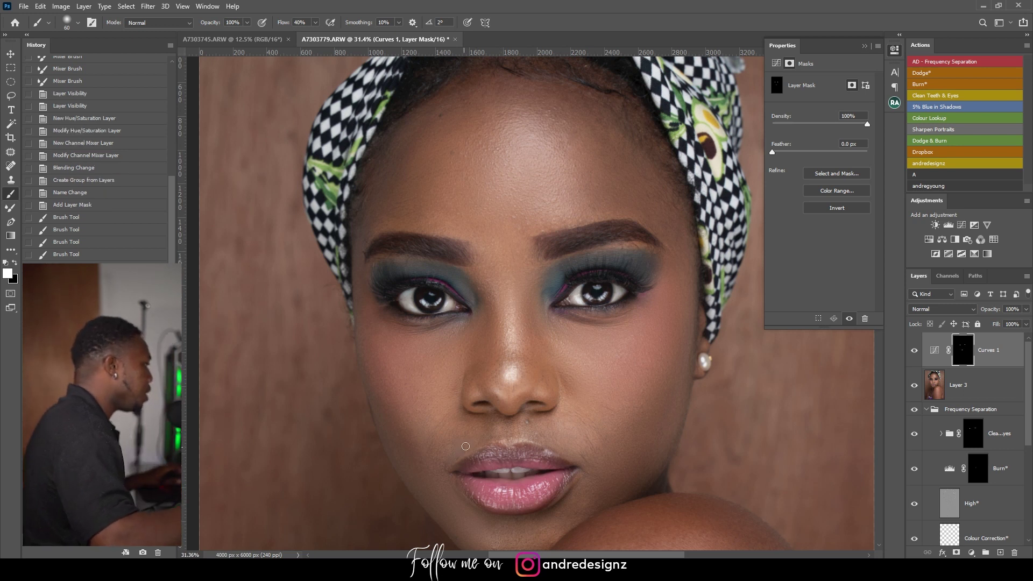
Run the Dodge* action above Curves 1 and set the Brush tool's flow to 1%.
scroll(463, 450, "down", 5)
scroll(502, 466, "up", 1)
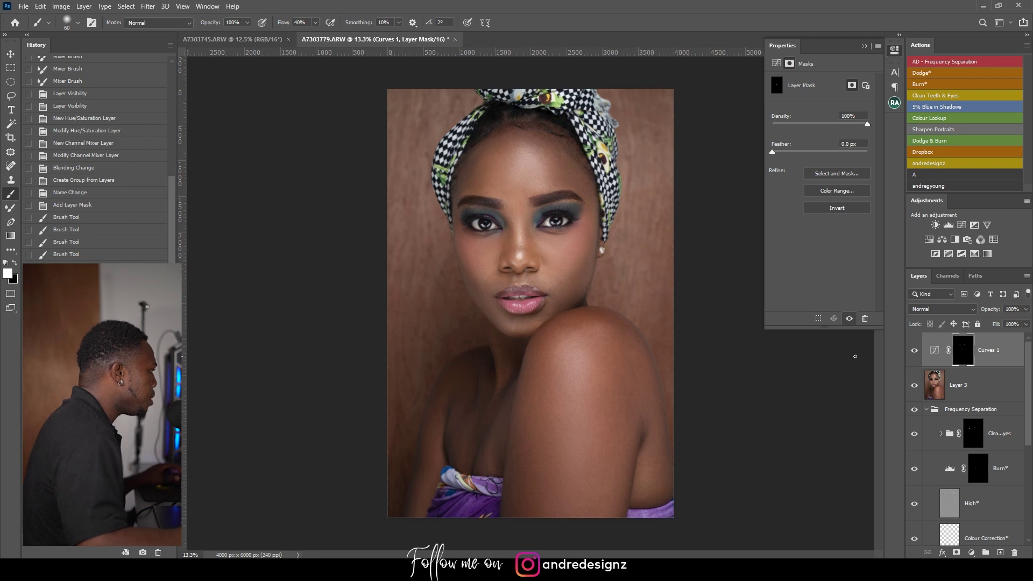
left_click(929, 73)
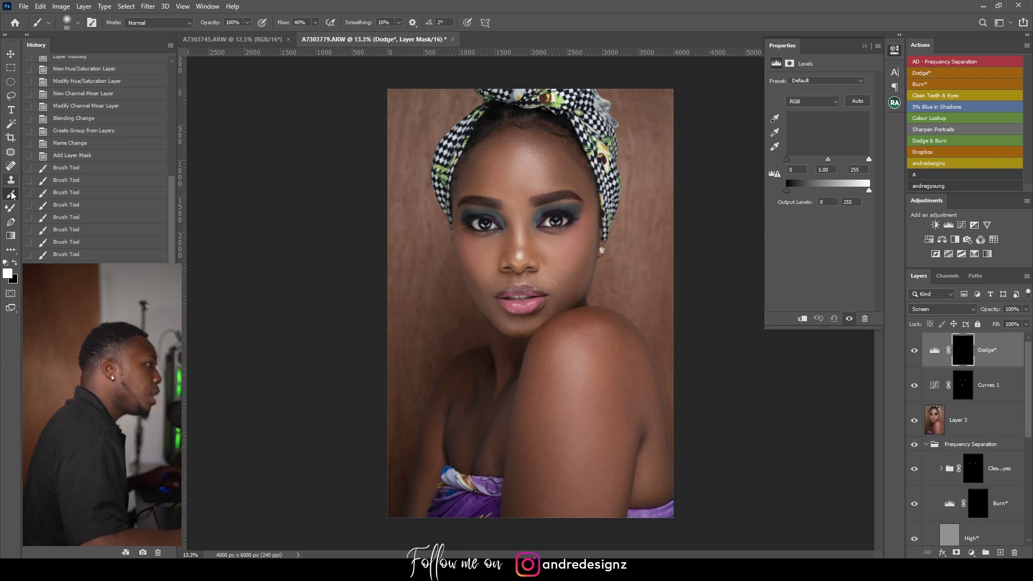
left_click(315, 23)
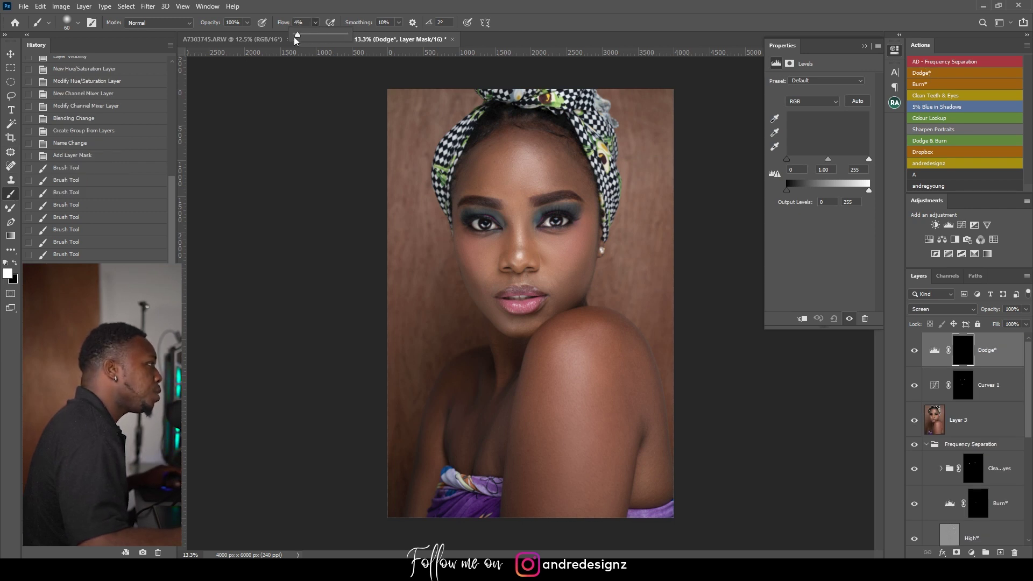
left_click(381, 6)
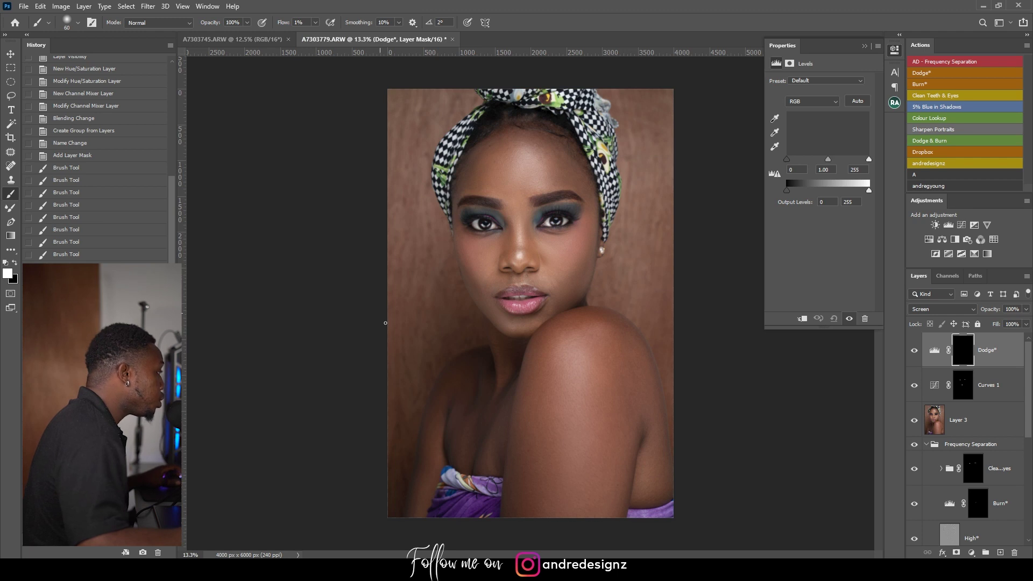
Dodge the bridge of the nose with a 175 px brush and both lower cheeks with a 500 px brush on the Dodge* mask.
left_click_drag(436, 315, 626, 370)
left_click_drag(617, 259, 601, 396)
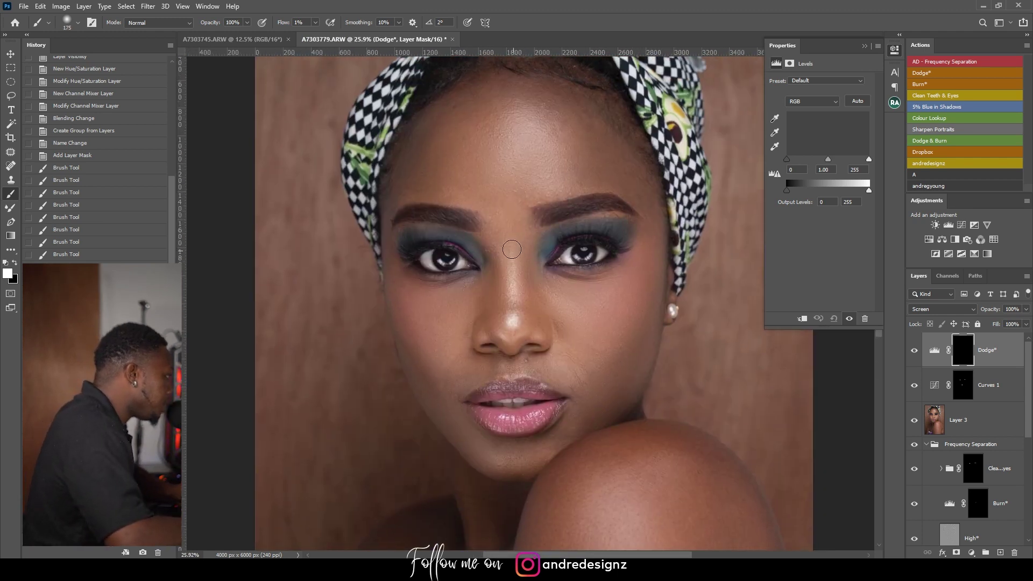
left_click_drag(506, 223, 516, 285)
key("bracketright")
key("bracketright")
mouse_move(637, 348)
left_mouse_down()
mouse_move(602, 393)
mouse_move(619, 374)
mouse_move(613, 383)
mouse_move(639, 307)
mouse_move(560, 415)
left_mouse_up()
left_click_drag(425, 345, 454, 407)
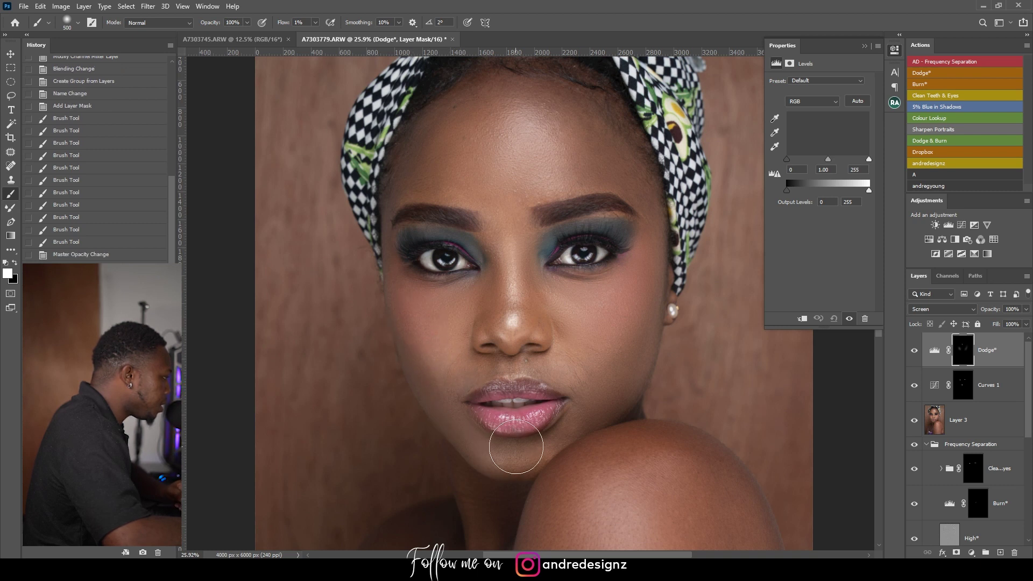
Dodge the area under the eye on the image's left, reducing the brush to 200 px.
mouse_move(445, 322)
left_mouse_down()
mouse_move(451, 308)
mouse_move(444, 313)
left_mouse_up()
key("bracketleft")
key("bracketleft")
key("bracketleft")
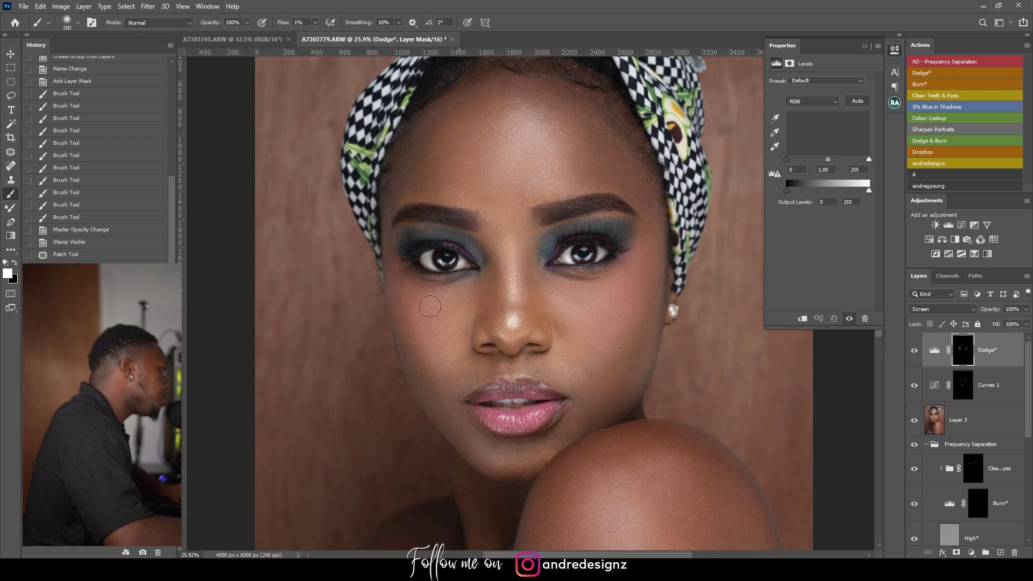
mouse_move(438, 313)
left_mouse_down()
mouse_move(446, 339)
mouse_move(473, 297)
left_mouse_up()
Enlarge the brush to 300 px and dodge the cheek on the image's right from below the eye to beside the mouth.
key("bracketright")
key("bracketright")
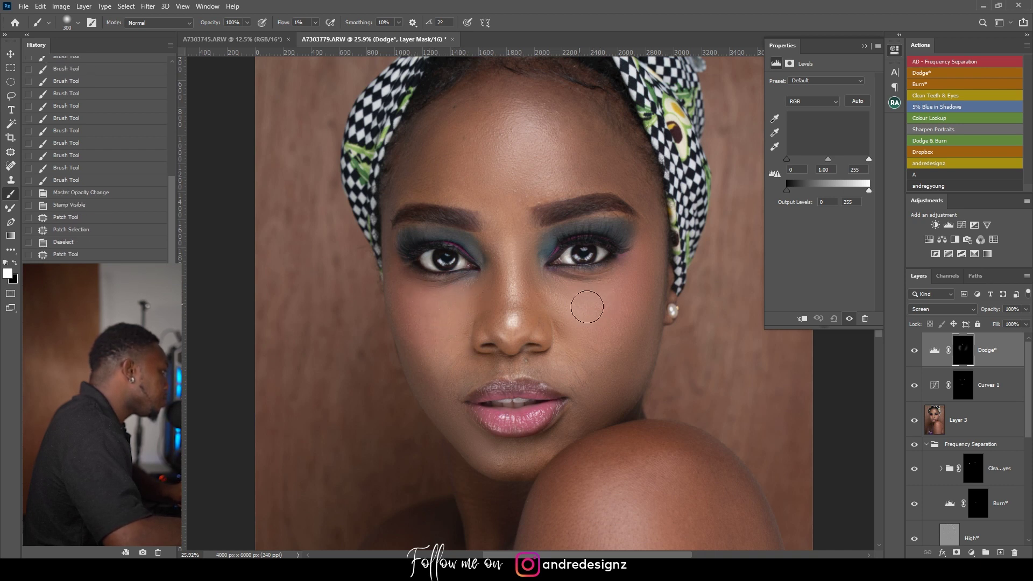
mouse_move(611, 293)
left_mouse_down()
mouse_move(552, 289)
mouse_move(619, 284)
left_mouse_up()
left_click_drag(618, 285, 615, 329)
mouse_move(613, 334)
left_mouse_down()
mouse_move(597, 351)
mouse_move(649, 271)
left_mouse_up()
left_click_drag(651, 270, 601, 360)
mouse_move(599, 363)
left_mouse_down()
mouse_move(608, 344)
mouse_move(595, 380)
left_mouse_up()
mouse_move(593, 384)
left_mouse_down()
mouse_move(634, 334)
mouse_move(635, 315)
left_mouse_up()
mouse_move(635, 312)
left_mouse_down()
mouse_move(574, 395)
mouse_move(595, 407)
left_mouse_up()
mouse_move(596, 409)
left_mouse_down()
mouse_move(583, 427)
mouse_move(584, 409)
left_mouse_up()
left_click_drag(584, 404, 627, 339)
left_click_drag(631, 331, 647, 316)
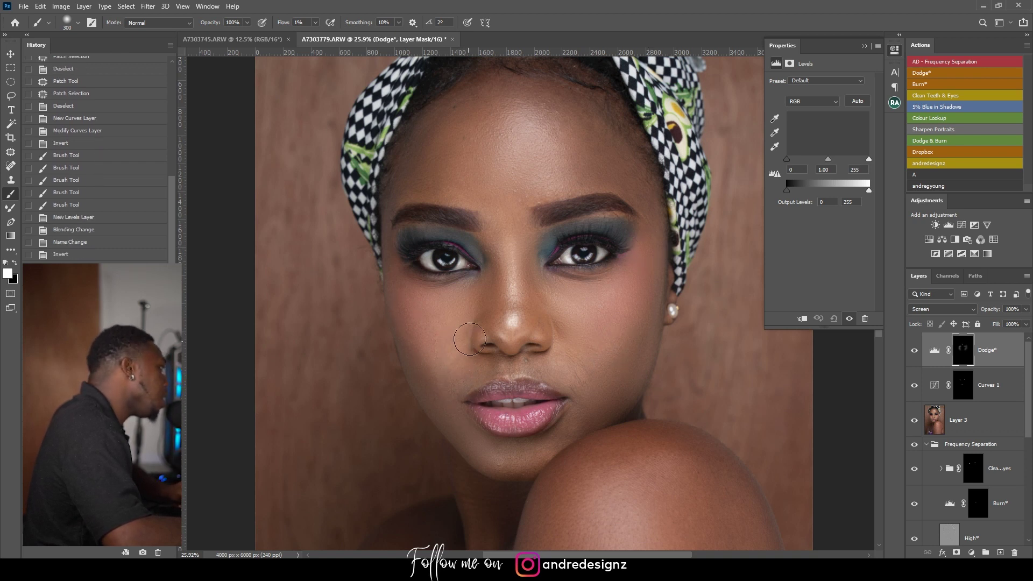
Dodge the forehead and the cheek and jawline on the image's left with the 300 px brush.
mouse_move(453, 115)
left_mouse_down()
mouse_move(427, 138)
mouse_move(438, 166)
mouse_move(467, 159)
mouse_move(405, 194)
mouse_move(463, 186)
mouse_move(417, 198)
mouse_move(461, 177)
mouse_move(436, 198)
mouse_move(468, 148)
mouse_move(452, 131)
mouse_move(462, 161)
mouse_move(544, 122)
mouse_move(470, 121)
left_mouse_up()
mouse_move(562, 309)
left_mouse_down()
mouse_move(618, 347)
mouse_move(615, 380)
mouse_move(556, 436)
mouse_move(482, 445)
mouse_move(439, 404)
mouse_move(450, 392)
mouse_move(470, 419)
left_mouse_up()
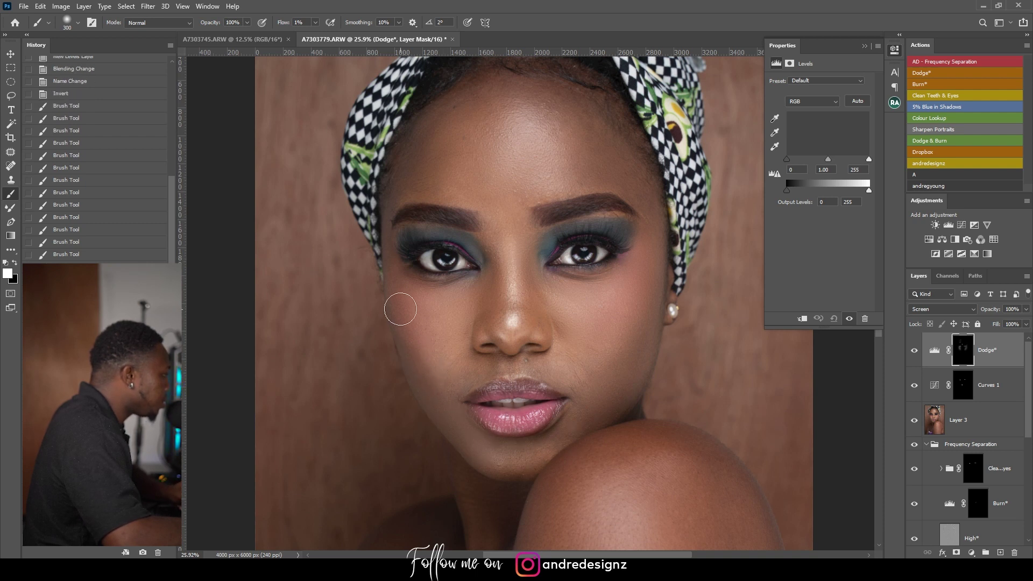
scroll(459, 430, "down", 5)
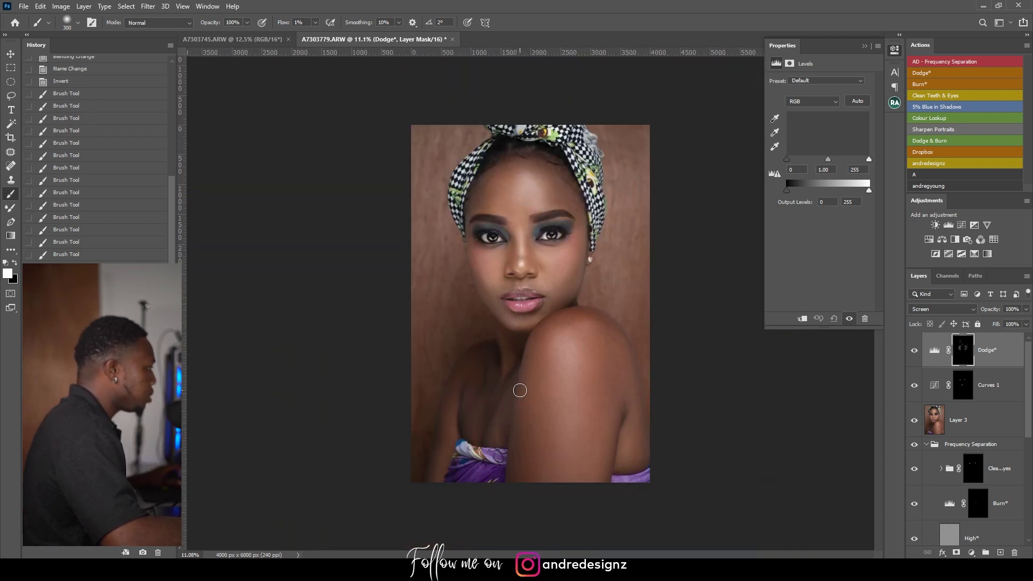
scroll(539, 357, "up", 4)
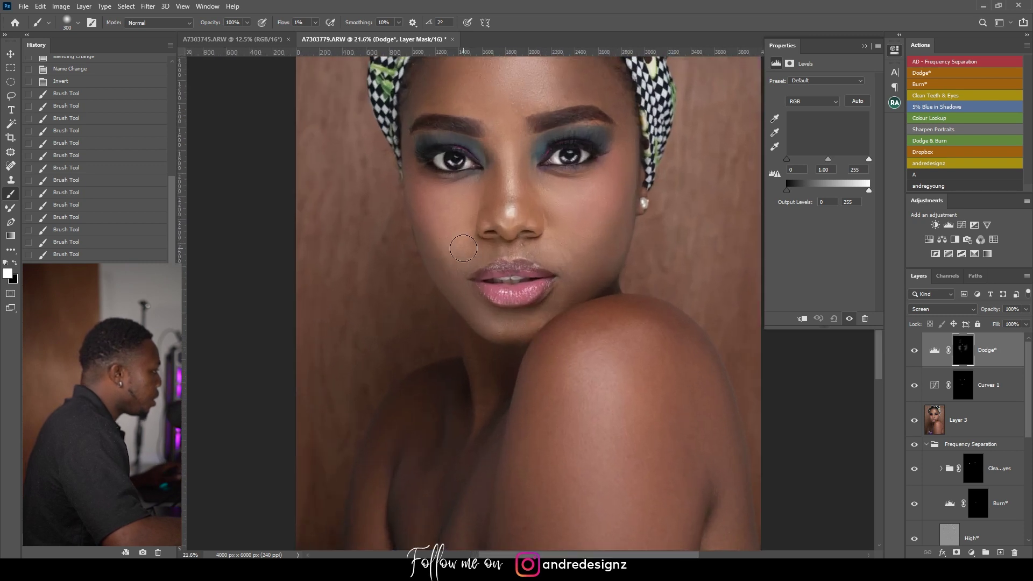
left_click_drag(436, 243, 478, 276)
left_click_drag(437, 233, 502, 325)
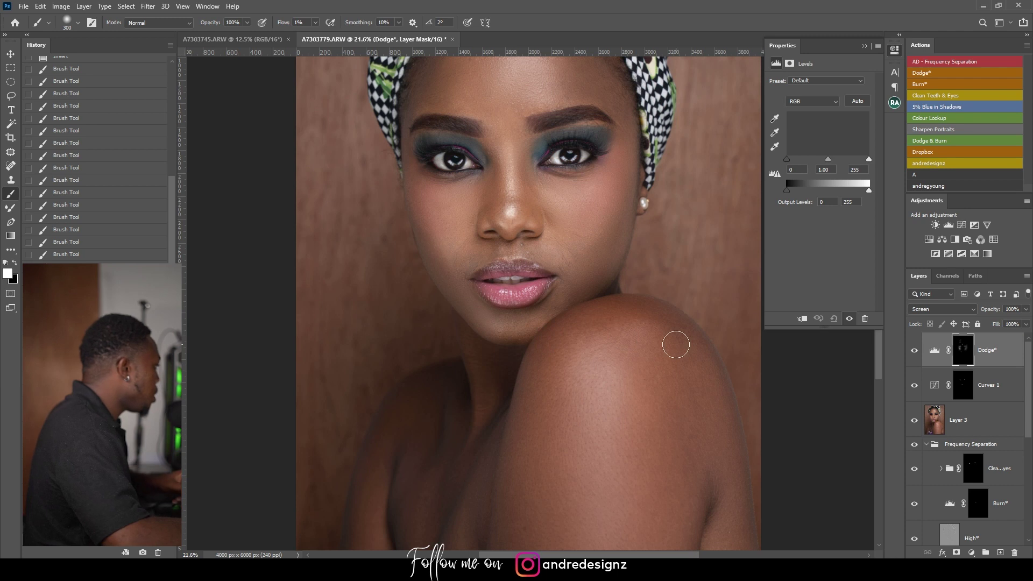
Delete the Frequency Separation group and select the Dodge* layer.
left_click(984, 448)
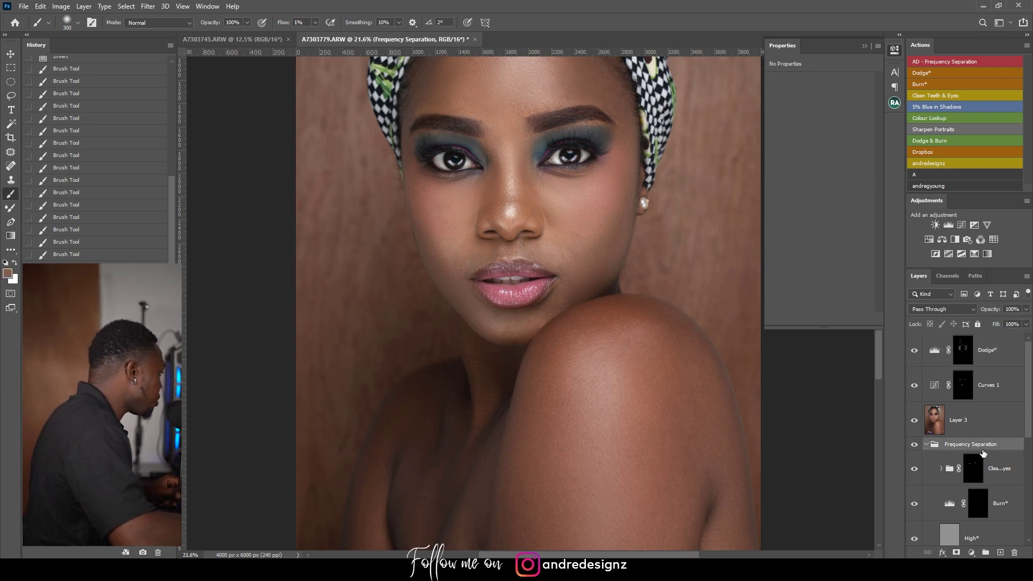
key("Delete")
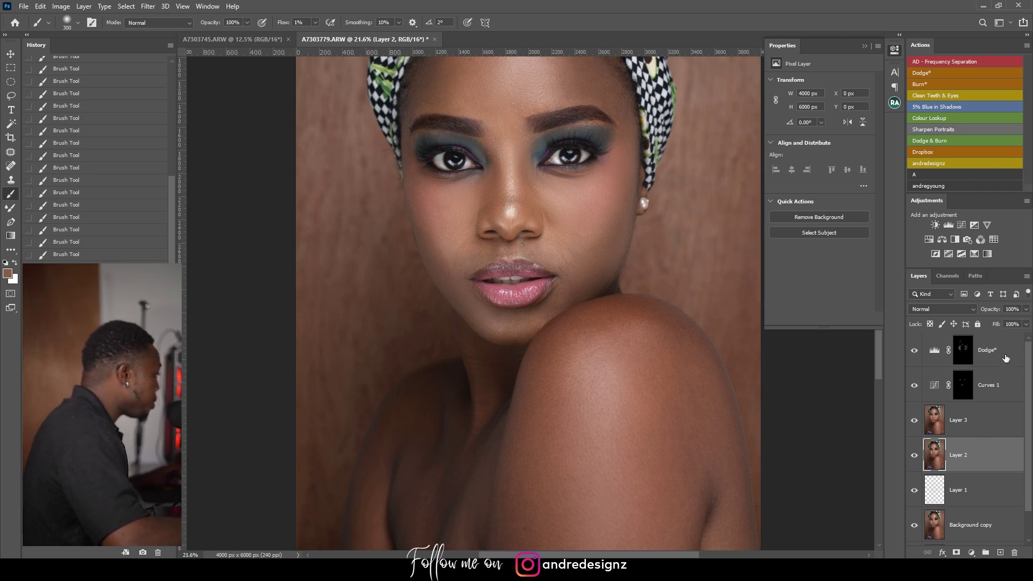
left_click(993, 359)
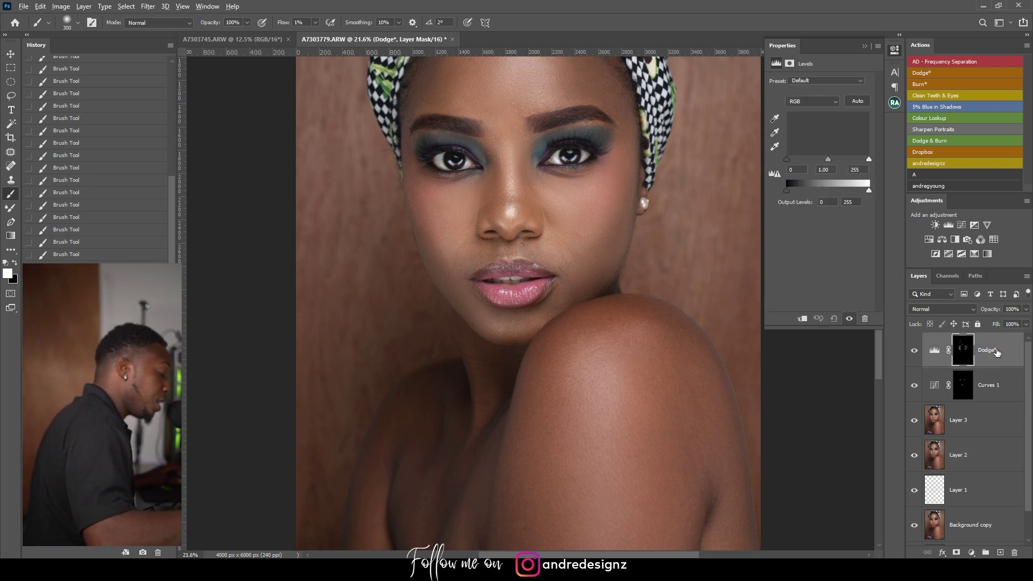
Stamp the visible layers into a new layer and run the AD - Frequency Separation action on it.
key("ctrl+shift+alt+e")
left_click(1000, 63)
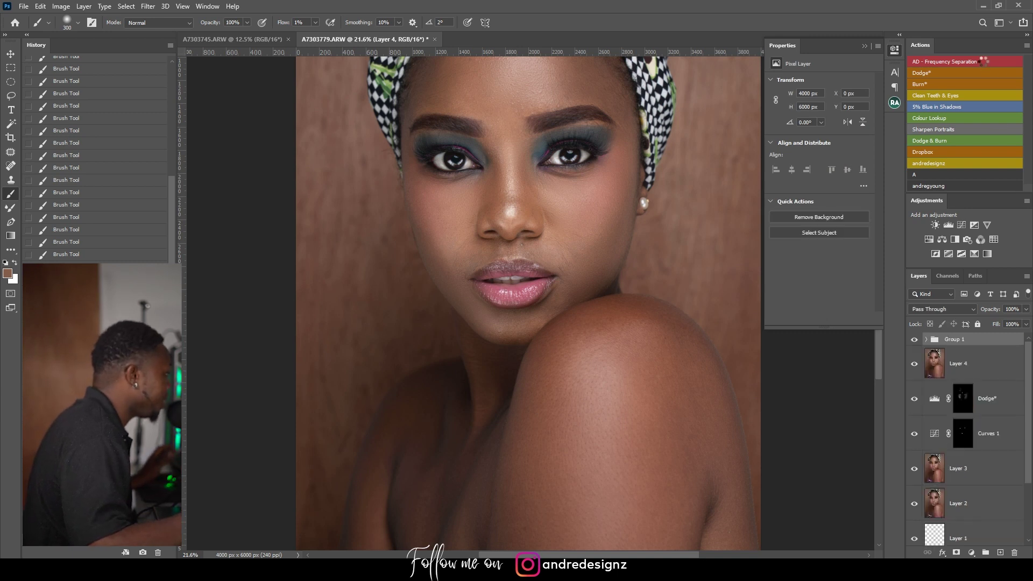
left_click(442, 119)
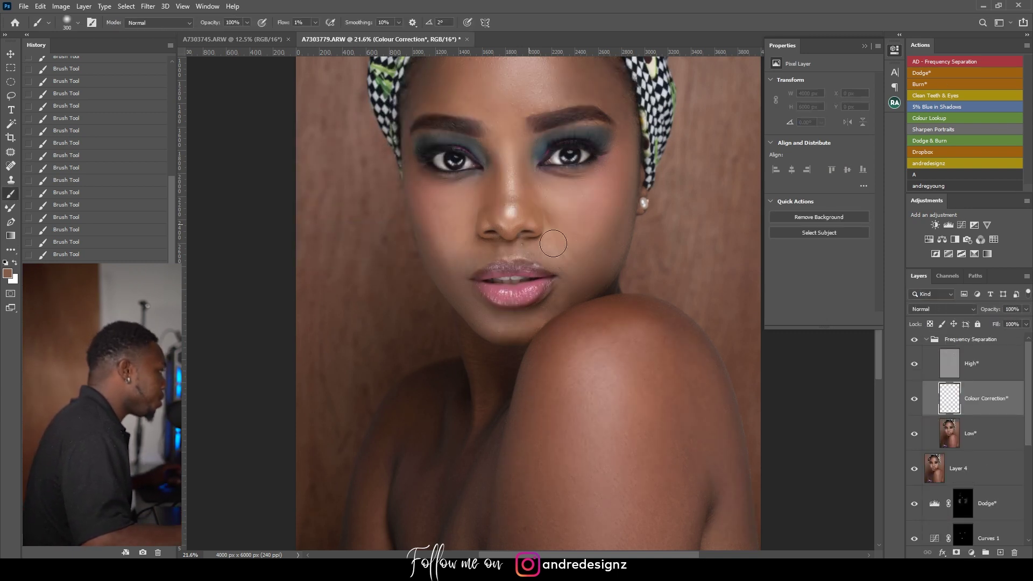
Patch the blemishes and uneven texture across the chin on the High* layer with the Patch tool.
scroll(529, 324, "up", 20)
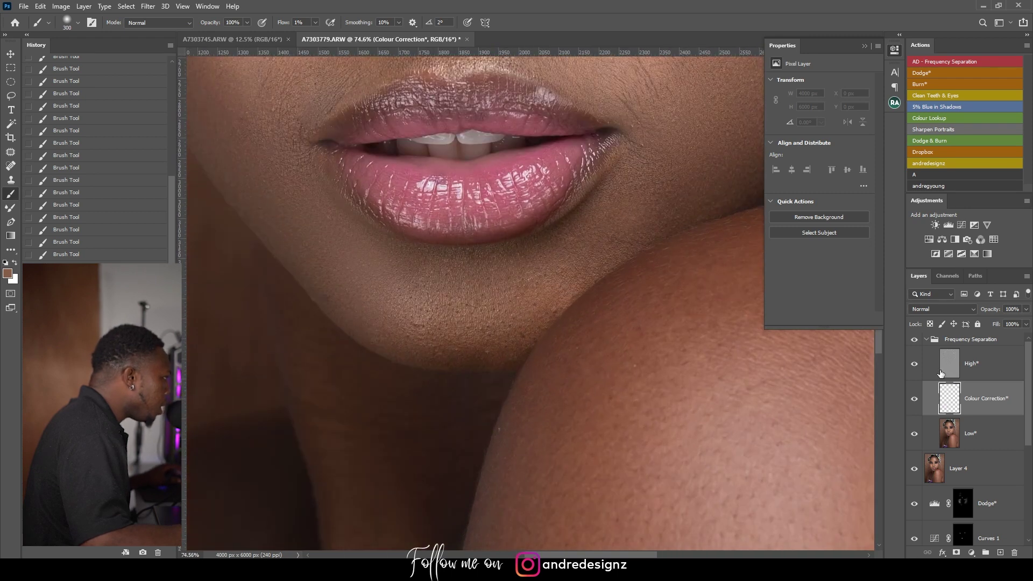
left_click(942, 367)
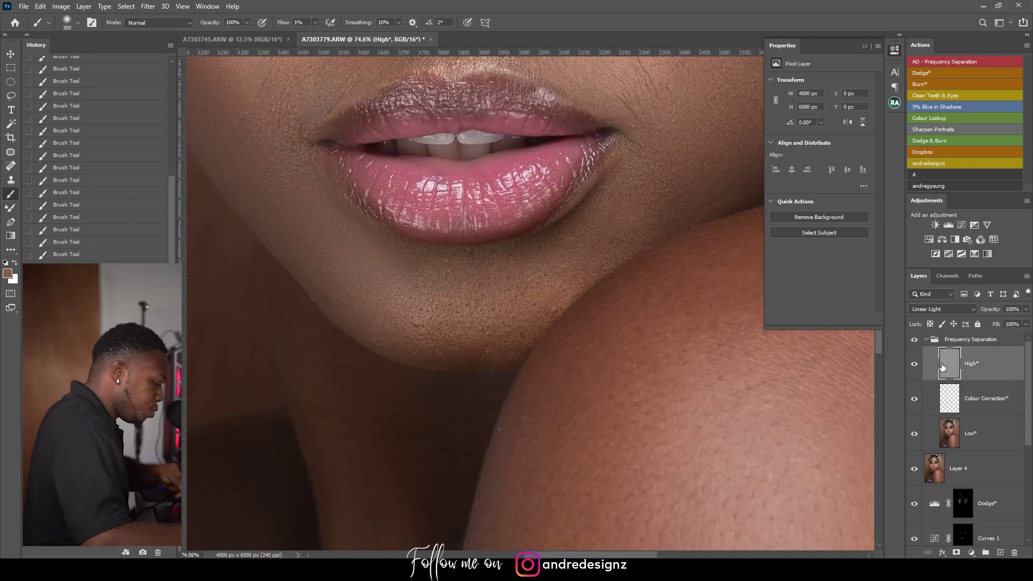
key("j")
left_click_drag(434, 327, 436, 338)
key("ctrl+d")
left_click_drag(499, 354, 491, 347)
mouse_move(492, 350)
left_mouse_down()
mouse_move(519, 364)
mouse_move(517, 355)
left_mouse_up()
key("ctrl+d")
left_click_drag(521, 360, 520, 347)
key("ctrl+d")
left_click_drag(562, 306, 558, 303)
left_click_drag(558, 307, 566, 297)
key("ctrl+d")
left_click_drag(464, 305, 468, 302)
left_click_drag(468, 304, 482, 318)
key("ctrl+d")
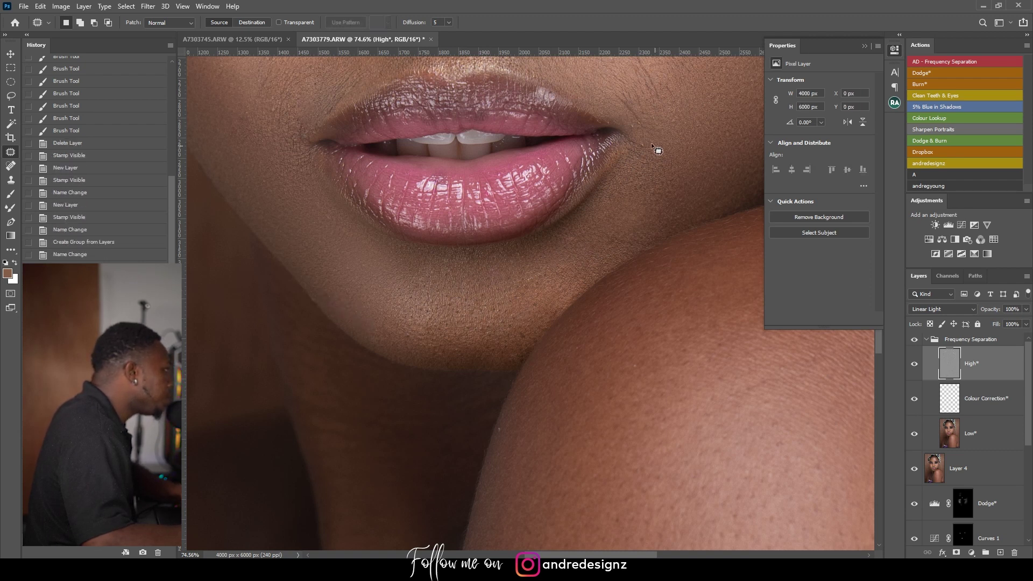
Patch the two skin texture flaws beside the mouth corner on the image's right on the High* layer.
left_click_drag(640, 153, 649, 144)
left_click_drag(647, 148, 646, 157)
key("ctrl+d")
left_click_drag(635, 116, 638, 118)
left_click_drag(642, 122, 653, 137)
key("ctrl+d")
Collapse the Frequency Separation group, stamp the visible layers into a new layer above it, and duplicate that layer.
key("ctrl+0")
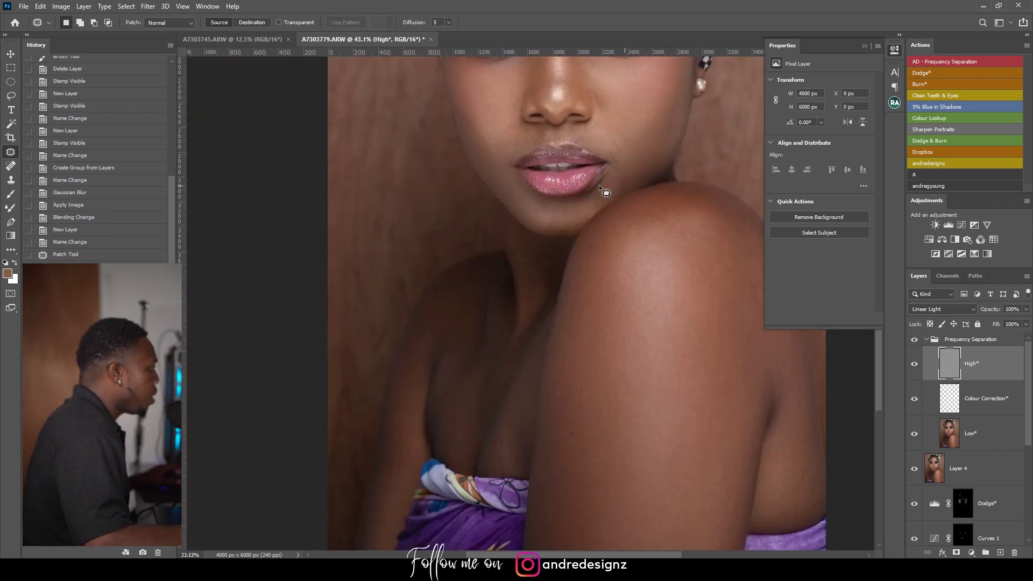
scroll(596, 188, "down", 6)
scroll(586, 203, "up", 5)
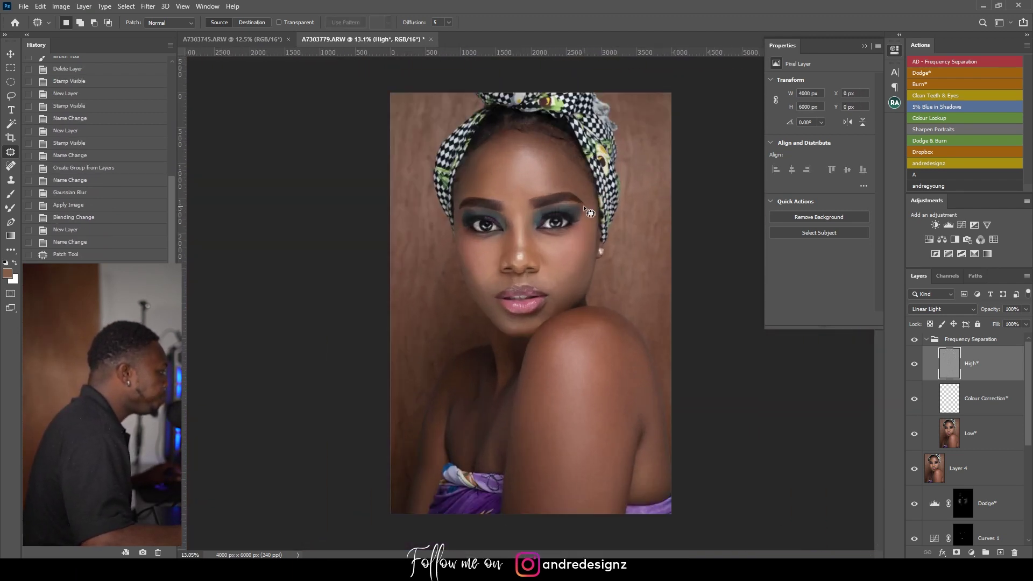
scroll(577, 199, "down", 1)
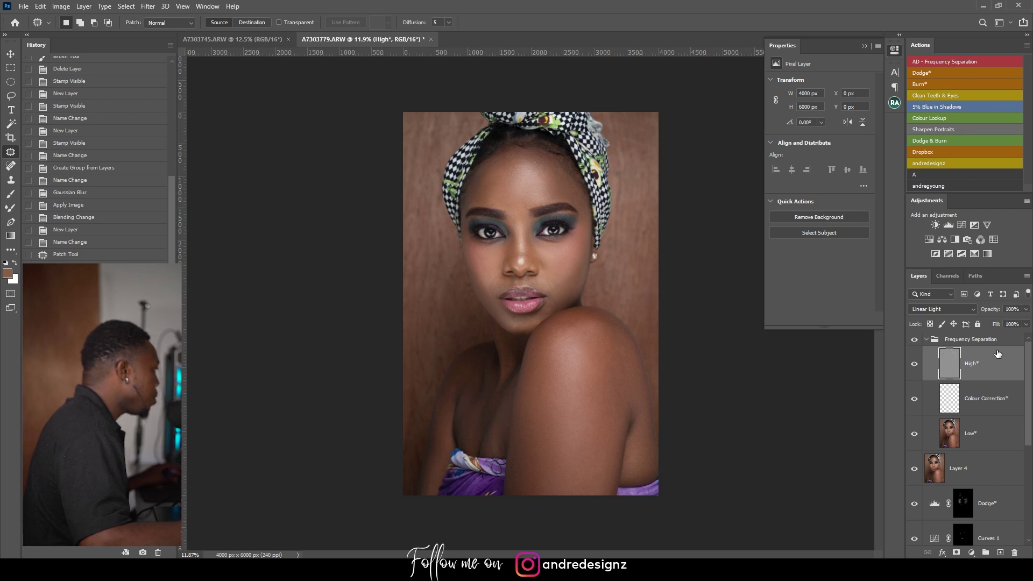
left_click(958, 340)
left_click(926, 340)
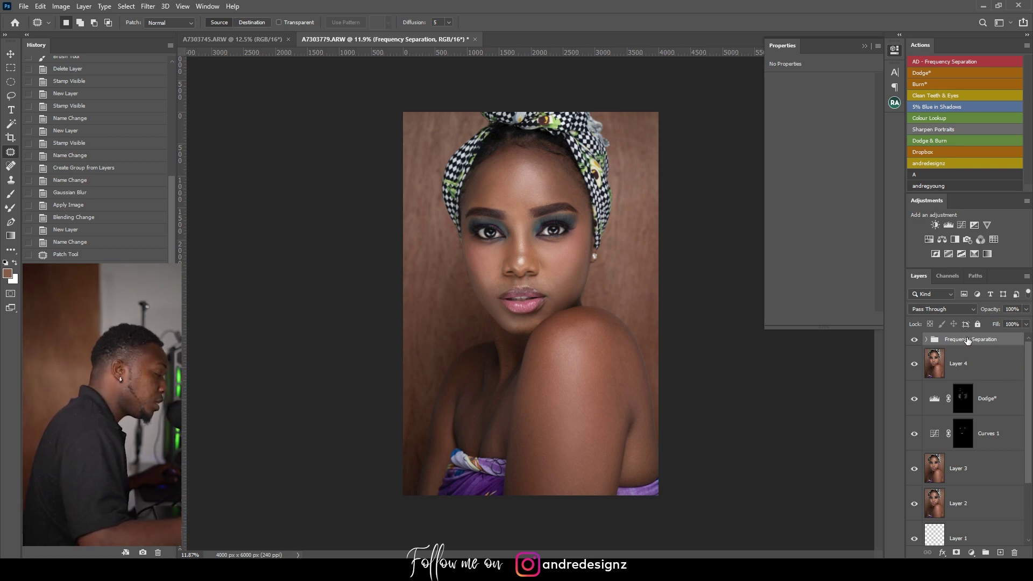
key("ctrl+alt+shift+e")
key("ctrl+d")
key("ctrl+j")
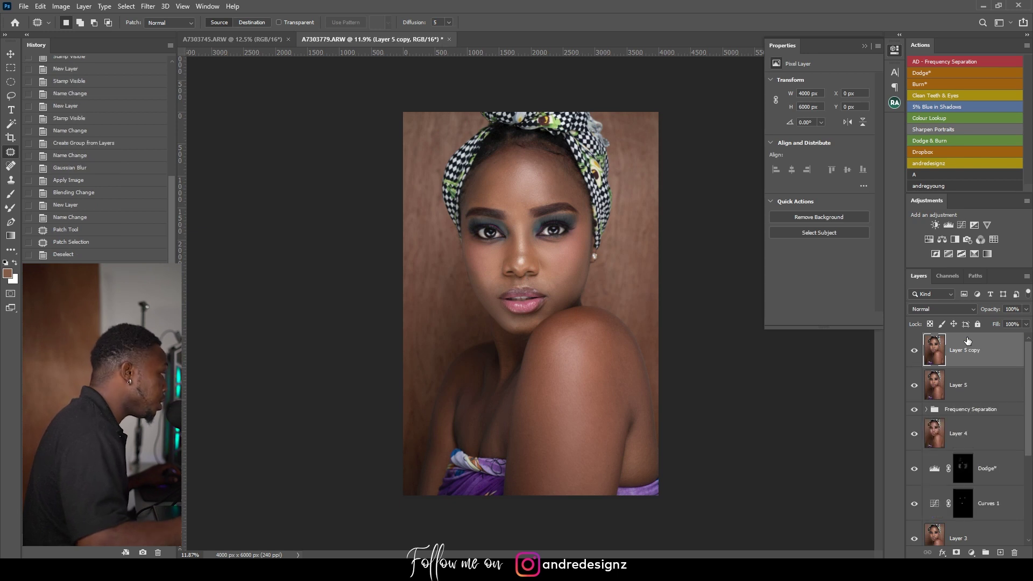
Brighten Layer 5 copy with the Camera Raw Filter, using a point curve with input 100 and output 108.
left_click(148, 7)
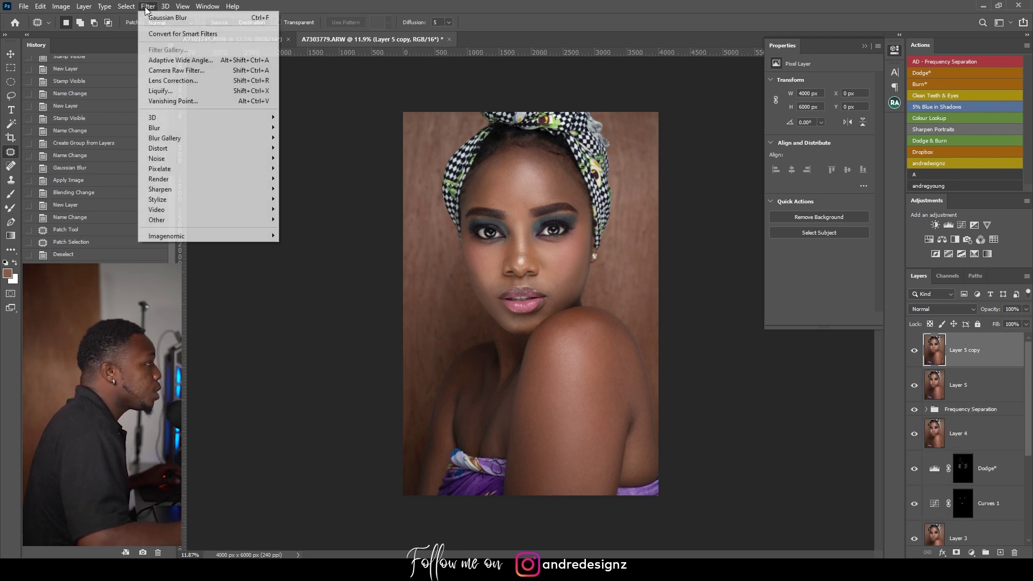
left_click(188, 70)
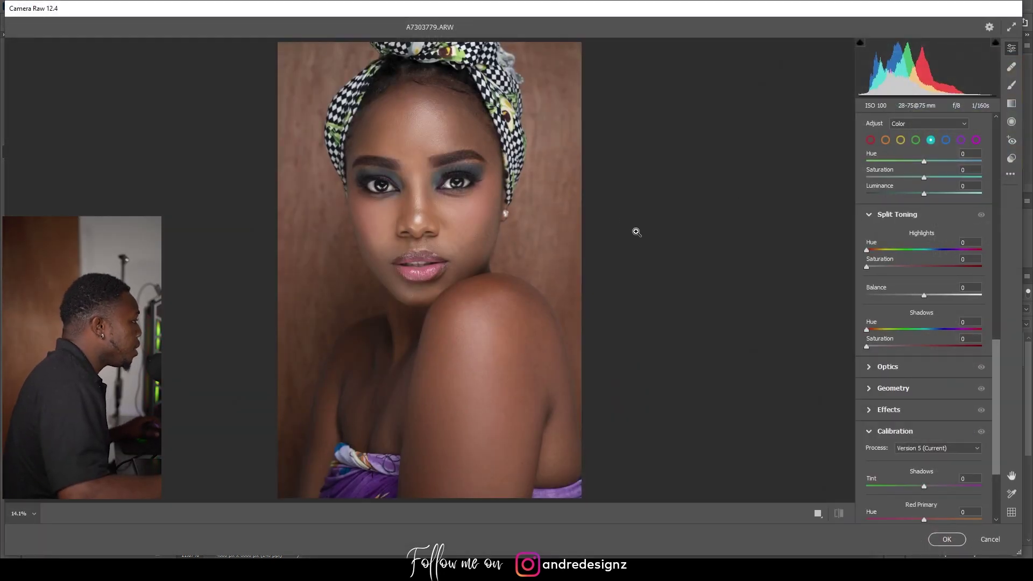
scroll(926, 323, "up", 8)
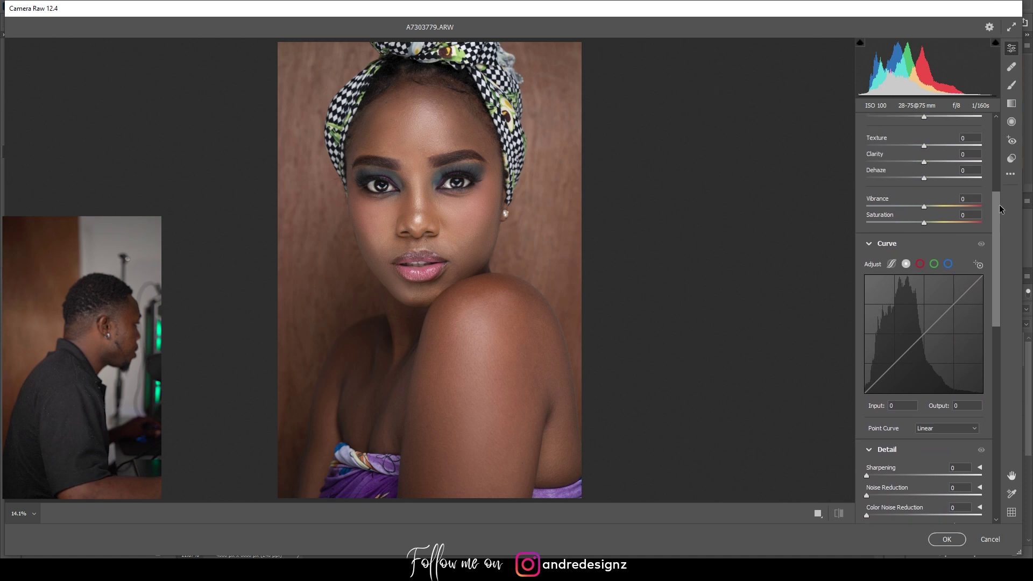
left_click_drag(928, 331, 931, 336)
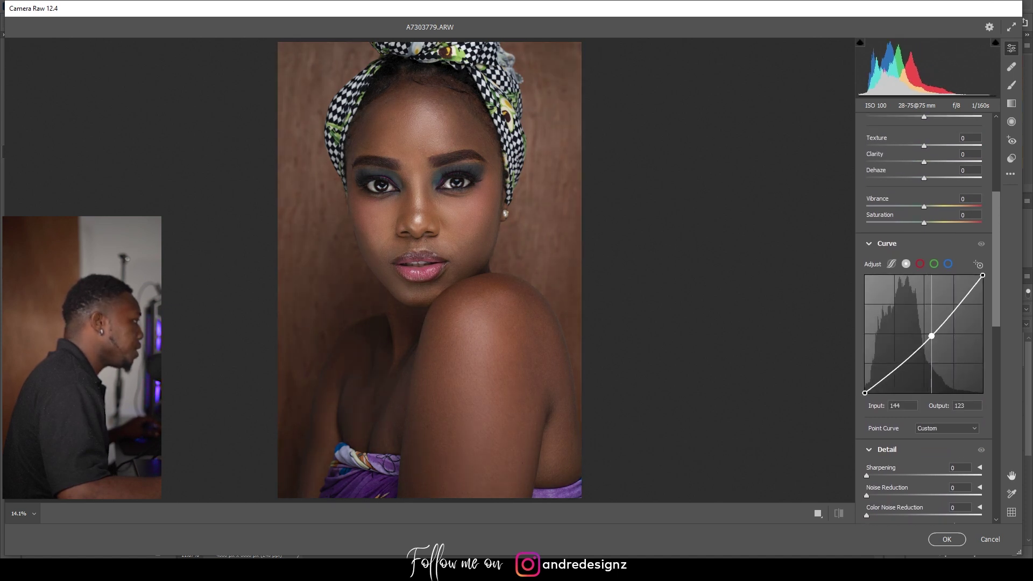
left_click_drag(931, 337, 910, 342)
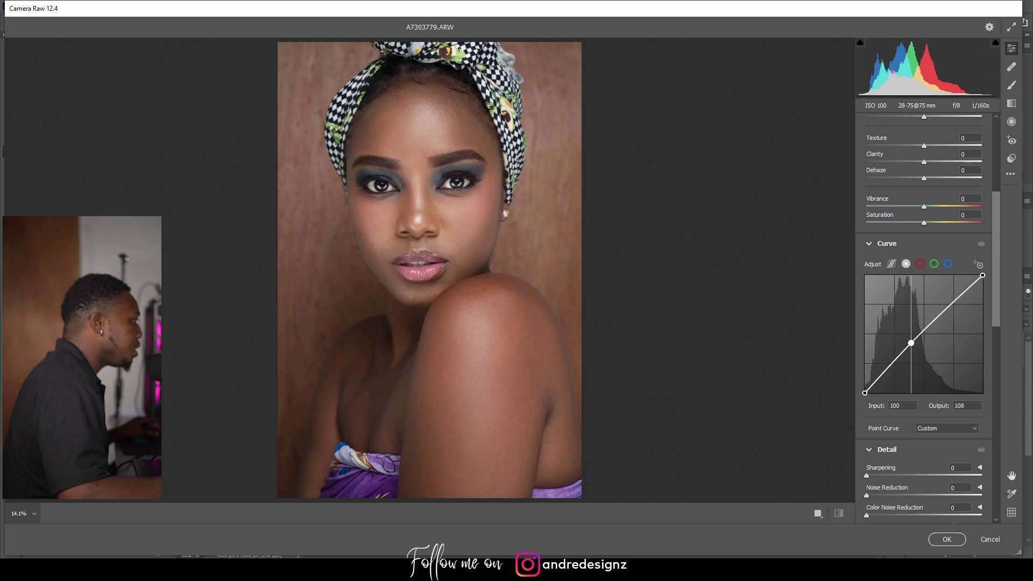
left_click(947, 539)
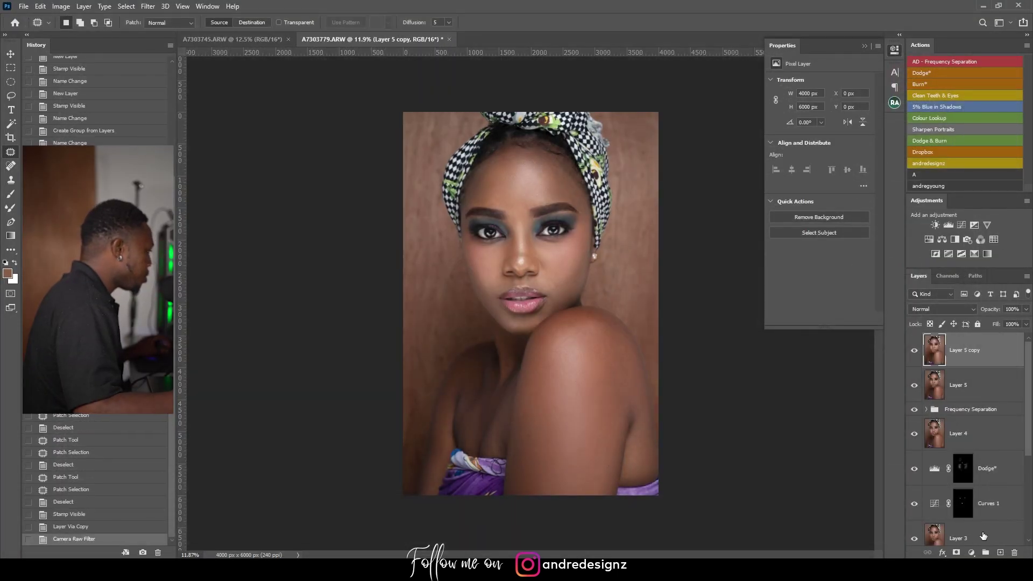
Add a black mask to Layer 5 copy and reveal the brightening on the arm and chest with a 1300 px white brush.
left_click(957, 552, "alt")
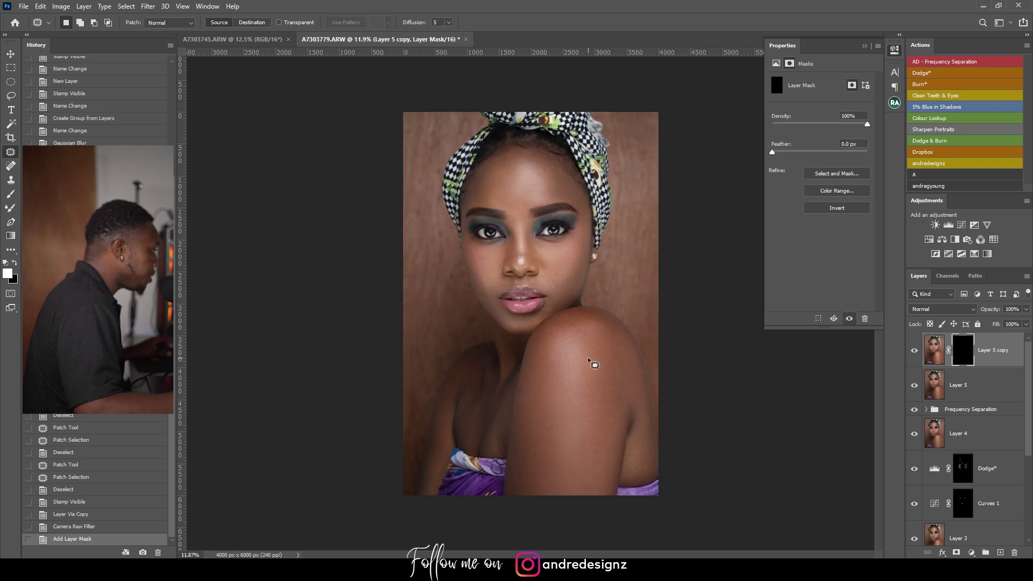
left_click(9, 197)
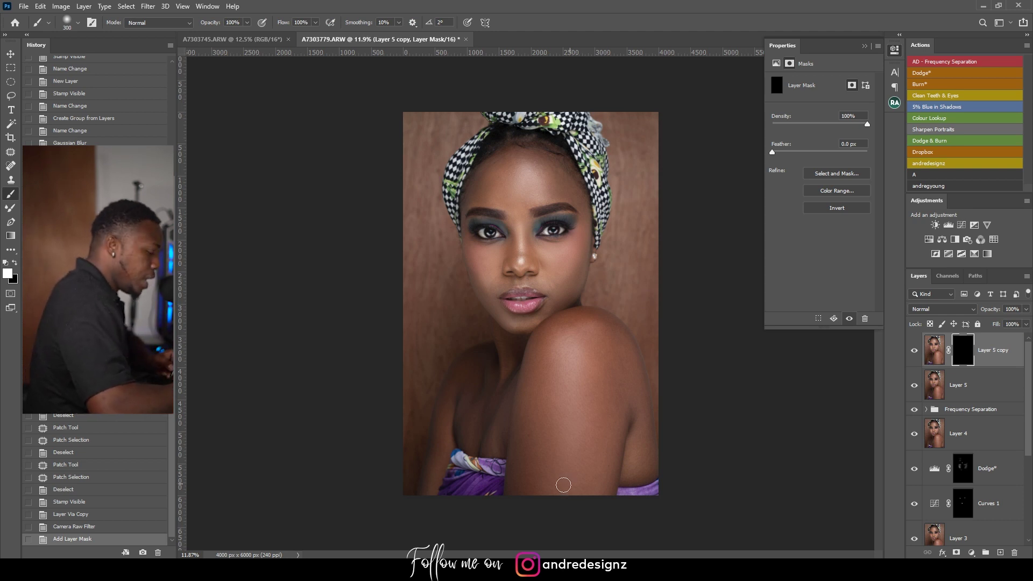
key("bracketright")
key("bracketright")
key("bracketright")
key("bracketright")
key("bracketright")
key("bracketright")
key("bracketright")
key("bracketright")
key("bracketright")
key("bracketright")
mouse_move(550, 371)
left_mouse_down()
mouse_move(564, 366)
mouse_move(600, 412)
left_mouse_up()
left_click_drag(473, 382, 453, 406)
left_click_drag(478, 413, 508, 452)
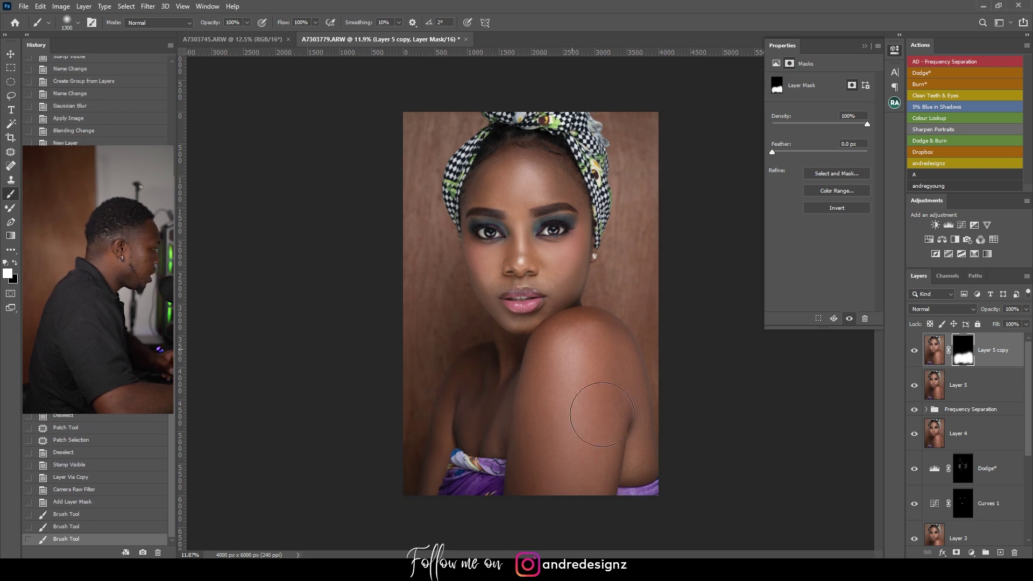
Extend the white mask painting over the back beside the arm, the shoulder and the remaining chest area.
mouse_move(651, 453)
left_mouse_down()
mouse_move(547, 356)
mouse_move(551, 409)
mouse_move(570, 441)
mouse_move(622, 384)
mouse_move(648, 503)
left_mouse_up()
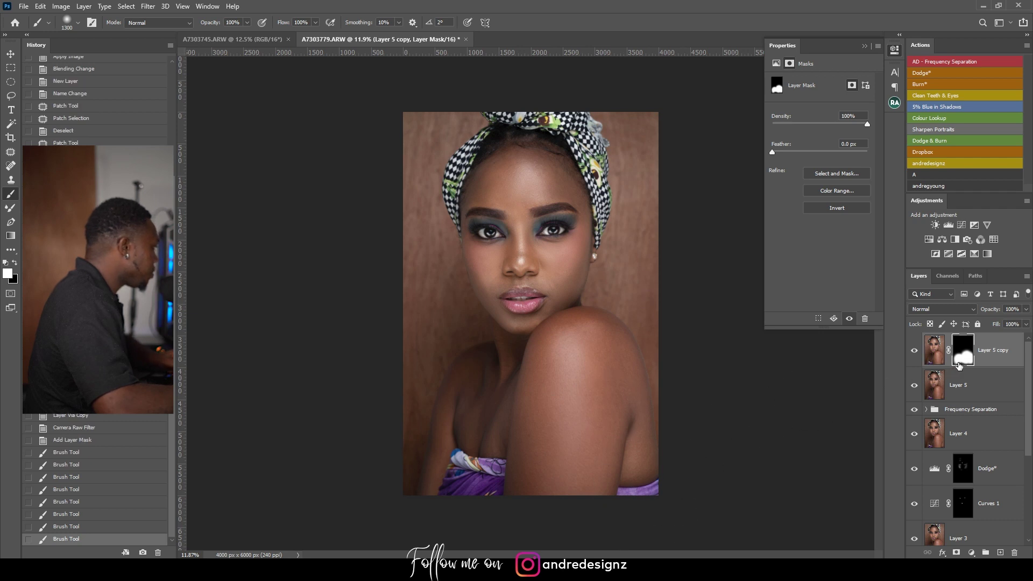
mouse_move(598, 360)
left_mouse_down()
mouse_move(578, 337)
mouse_move(657, 437)
mouse_move(675, 484)
mouse_move(539, 505)
left_mouse_up()
mouse_move(499, 390)
left_mouse_down()
mouse_move(432, 480)
mouse_move(464, 460)
left_mouse_up()
Add a Curves adjustment layer that slightly darkens the midtones, and restrict it to the face by inverting its mask and painting white.
scroll(465, 461, "down", 3)
scroll(512, 487, "up", 6)
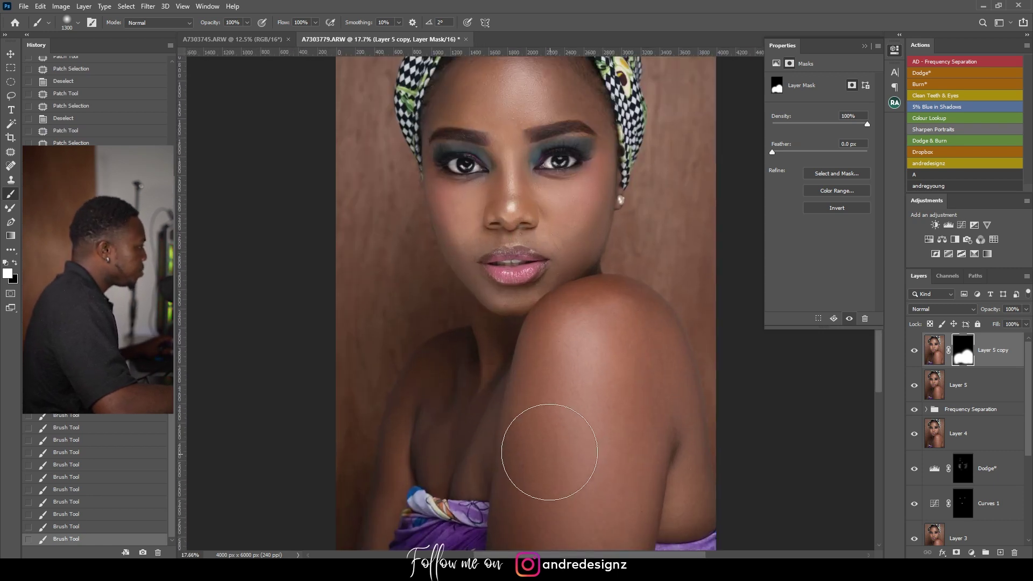
scroll(553, 311, "up", 3)
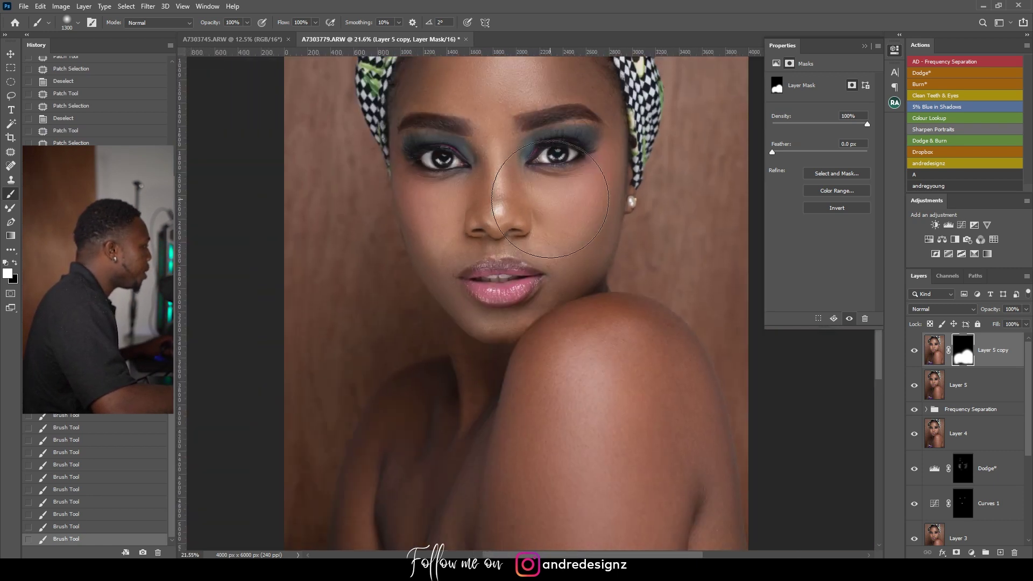
key("ctrl+0")
left_click(961, 225)
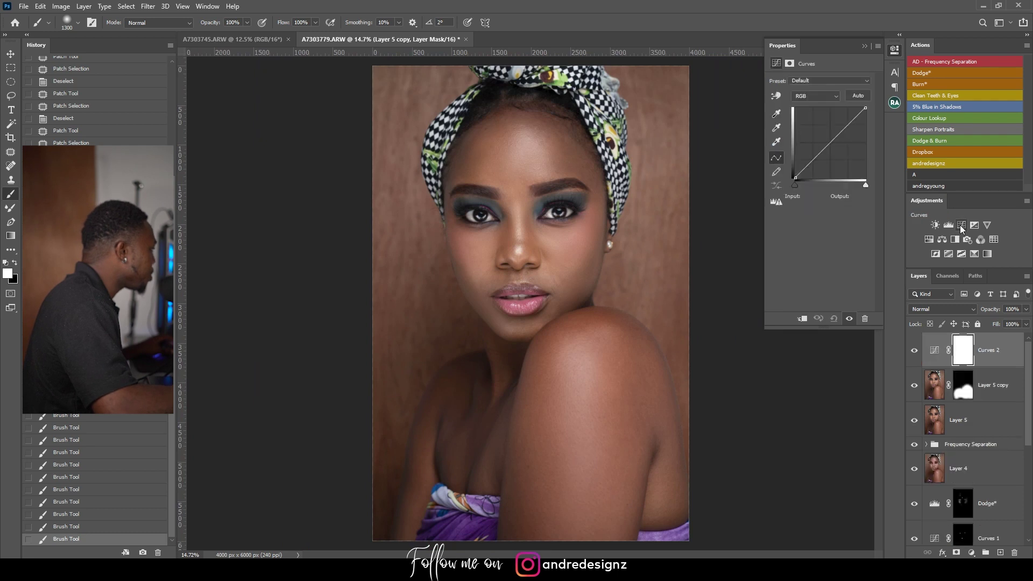
left_click(830, 143)
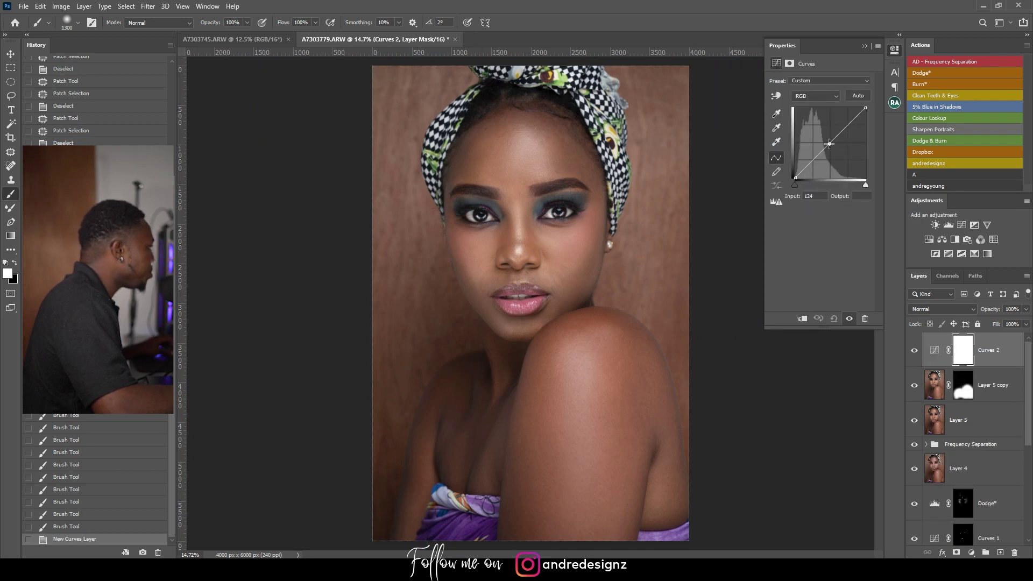
left_click_drag(831, 145, 831, 144)
left_click(962, 351)
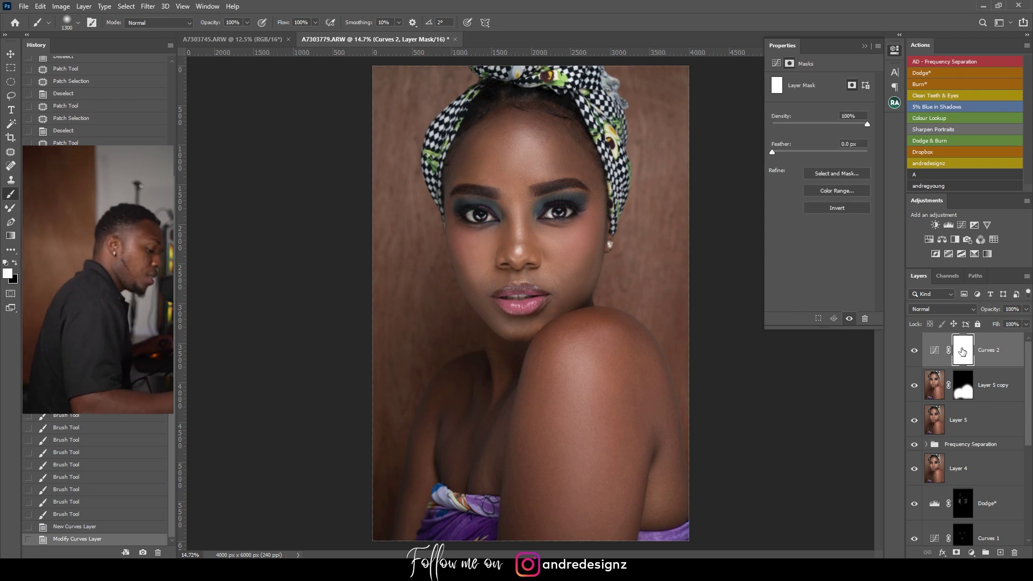
key("ctrl+i")
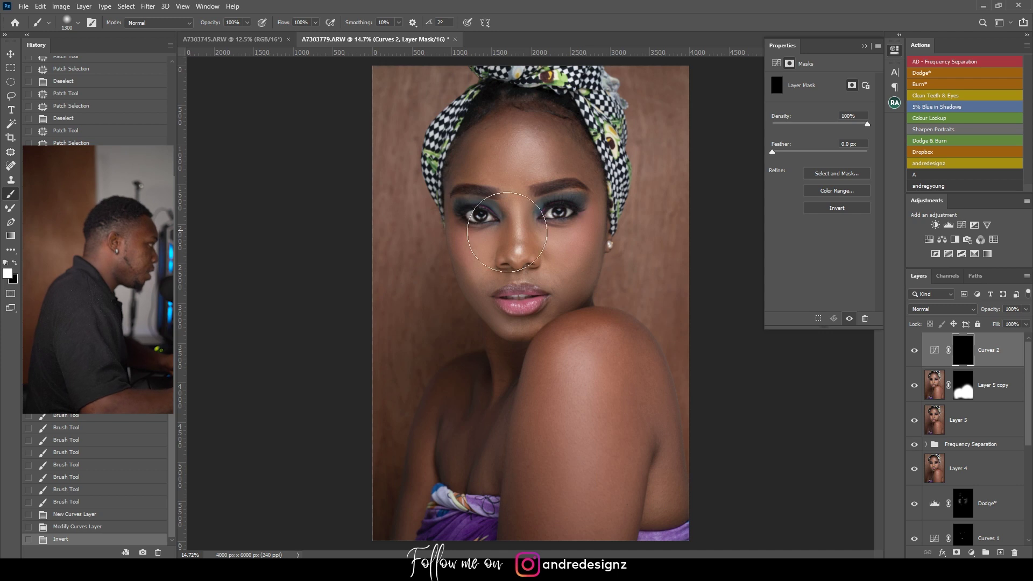
mouse_move(519, 321)
left_mouse_down()
mouse_move(547, 217)
mouse_move(582, 243)
mouse_move(562, 234)
mouse_move(543, 306)
mouse_move(496, 247)
mouse_move(511, 321)
mouse_move(568, 140)
mouse_move(501, 263)
left_mouse_up()
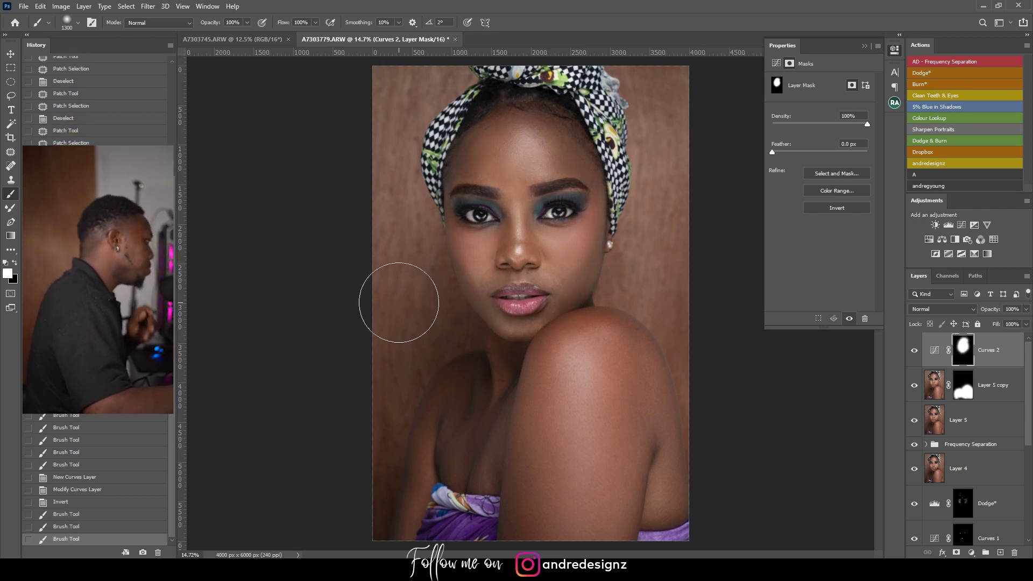
Examine how the face's skin tone matches the shoulder, both up close around the mouth and in the full portrait.
scroll(546, 348, "up", 2)
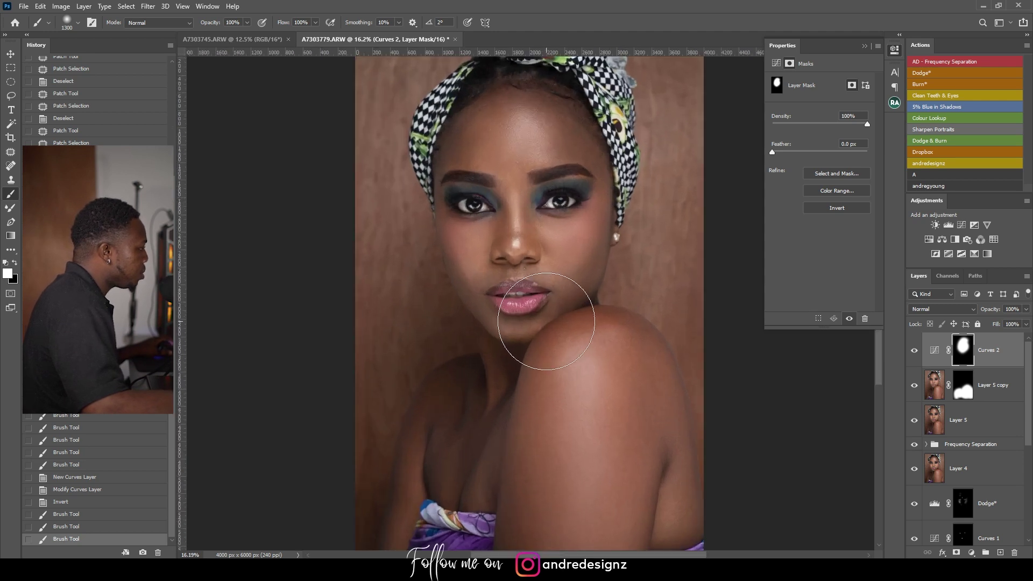
scroll(564, 368, "up", 5)
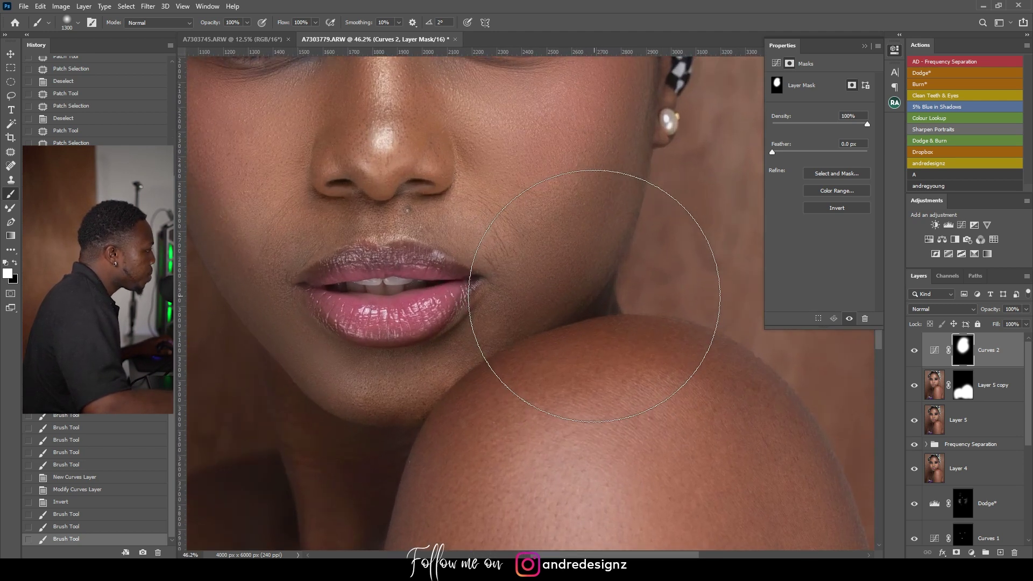
scroll(450, 323, "up", 3)
scroll(458, 312, "down", 4)
scroll(458, 309, "down", 3)
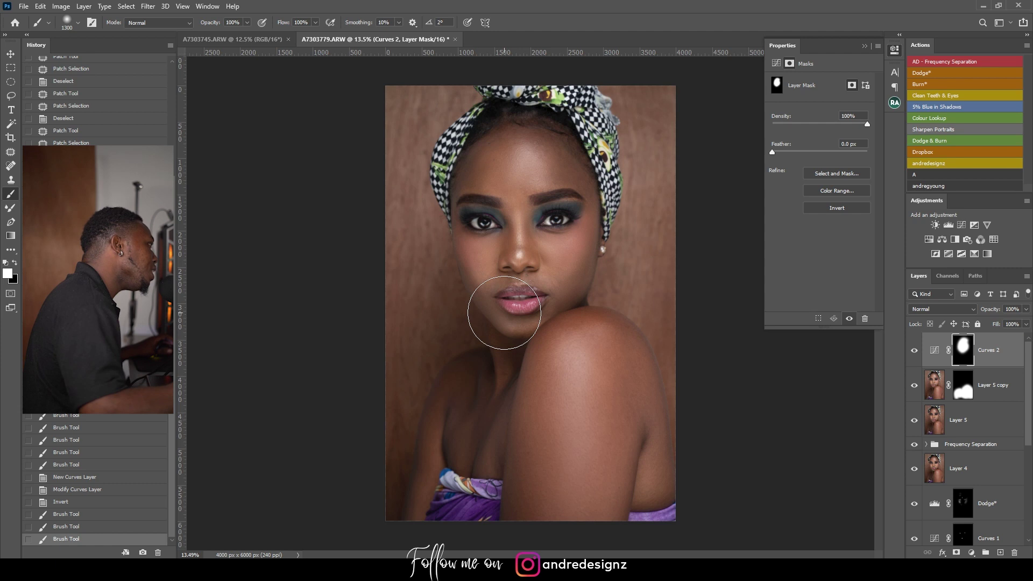
scroll(504, 312, "up", 3)
scroll(518, 303, "up", 1)
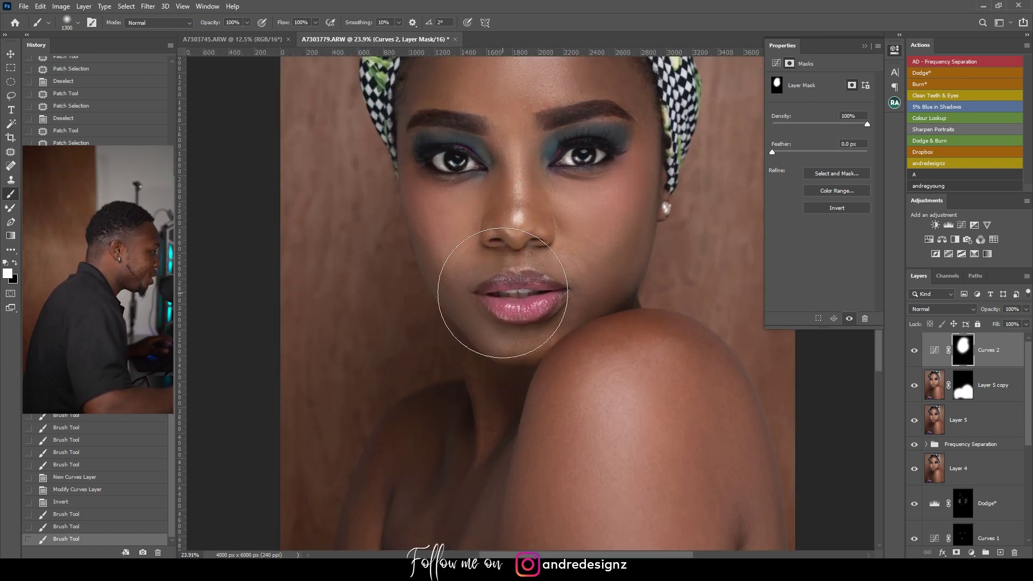
key("ctrl+0")
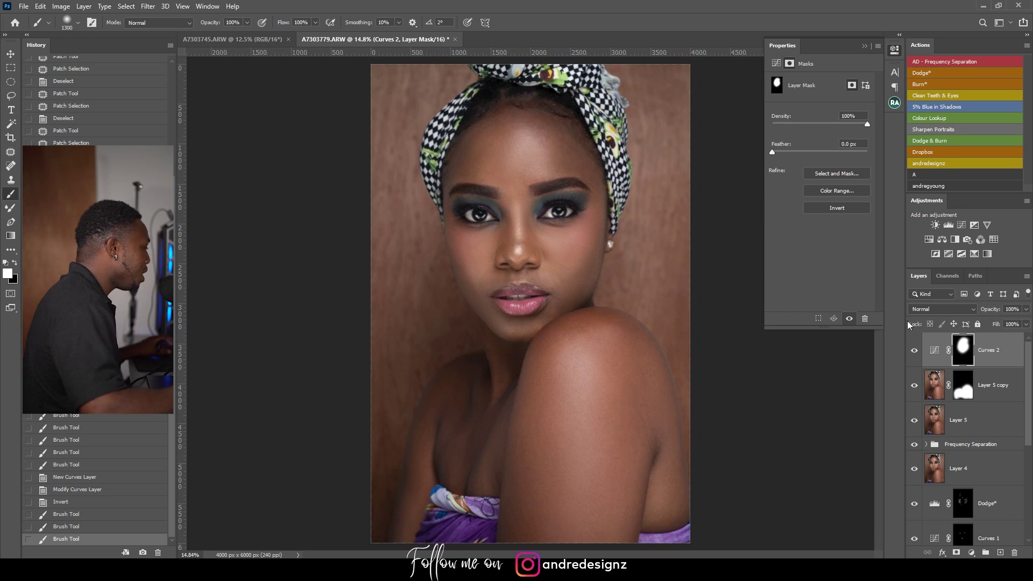
Delete the Frequency Separation group and stamp all visible layers into a new layer above Curves 2.
left_click(980, 353)
scroll(660, 257, "up", 1)
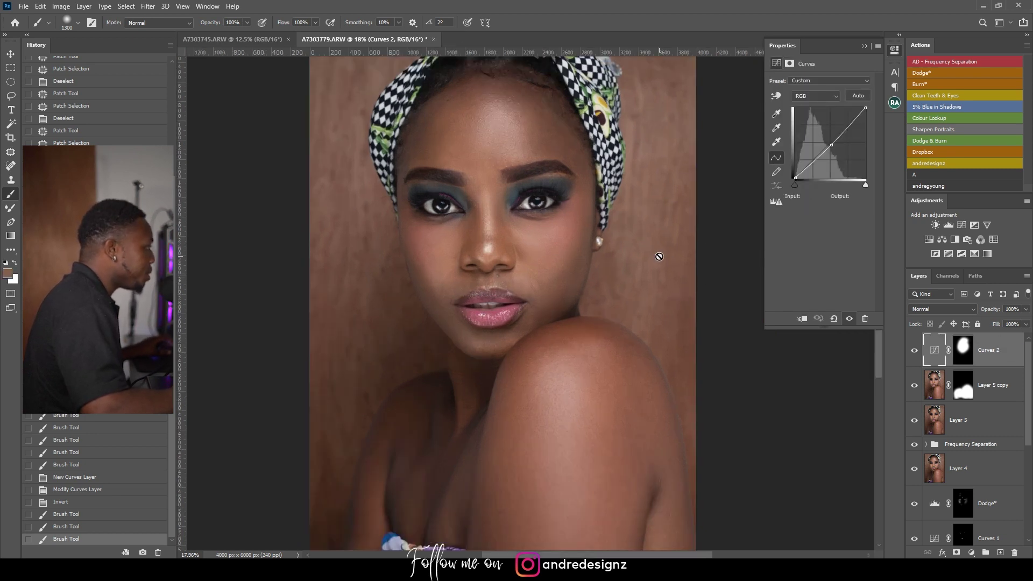
left_click(984, 444)
key("Delete")
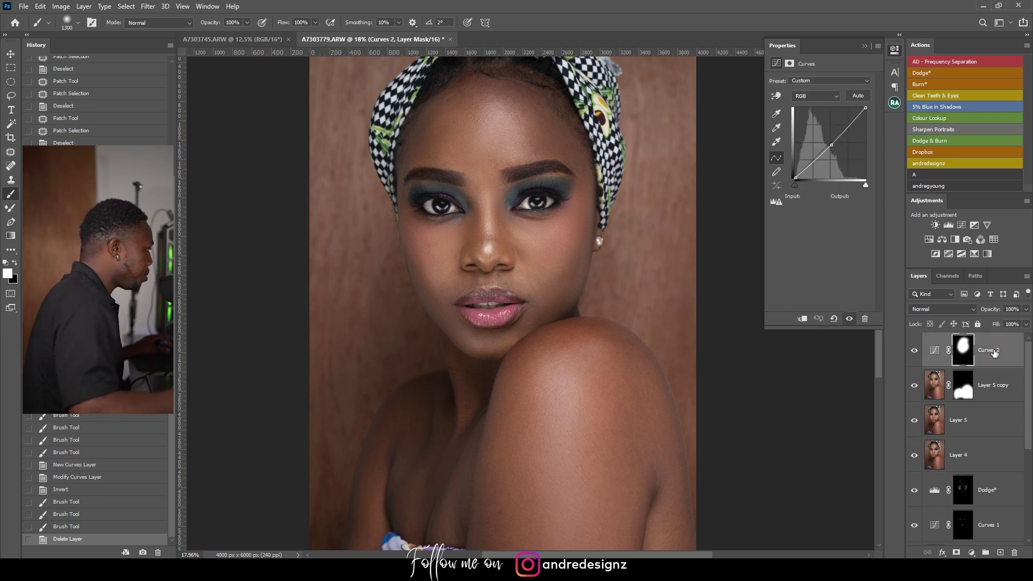
left_click(996, 349)
key("ctrl+shift+alt+e")
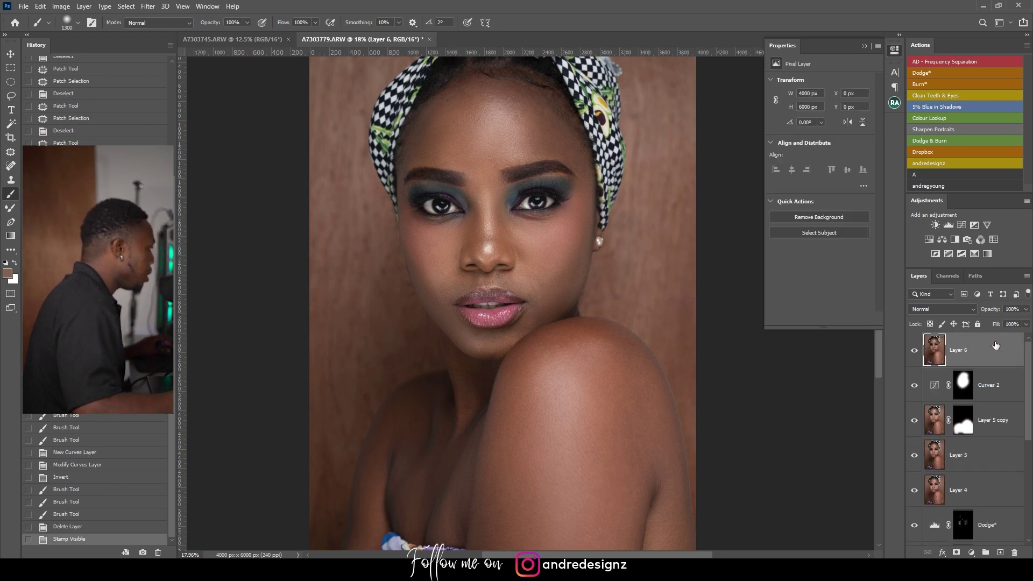
Run the AD - Frequency Separation action on the stamped layer and make the Low layer active.
left_click(940, 61)
left_click(443, 121)
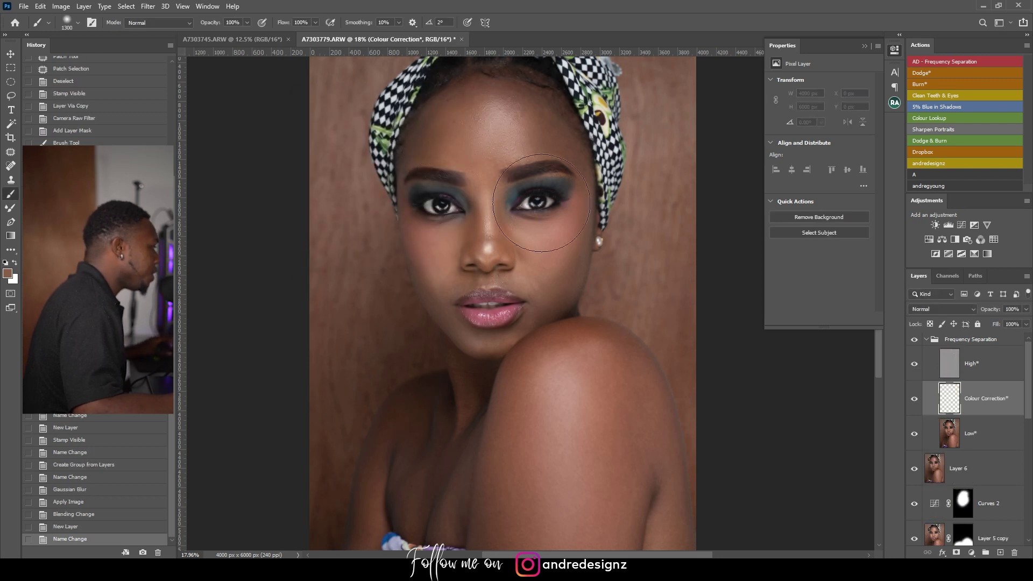
left_click(989, 435)
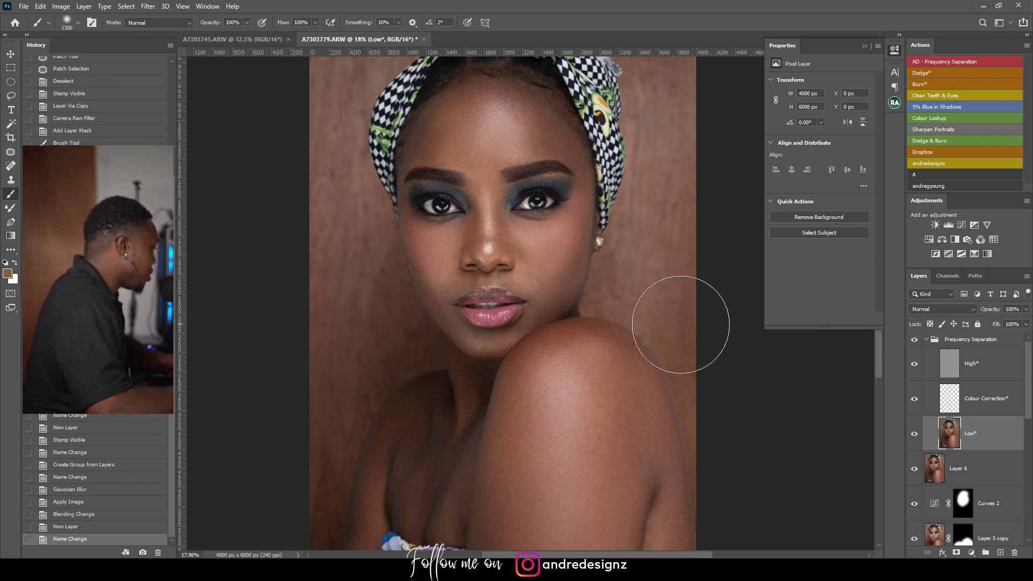
double_click(992, 425)
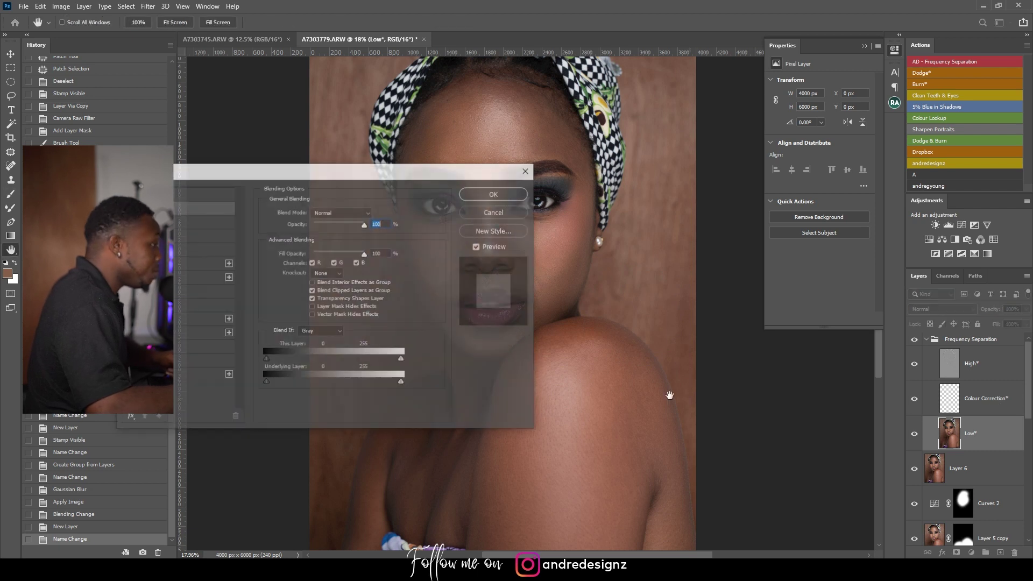
left_click(491, 213)
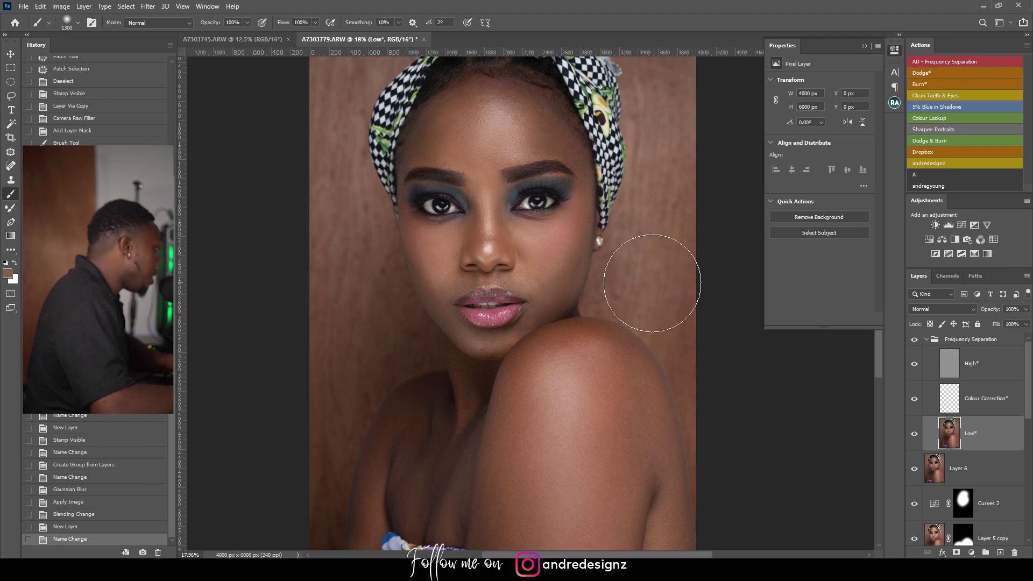
Blend the tones of both cheeks on the Low layer using the Mixer Brush at 600 px.
key("bracketleft")
key("bracketleft")
key("bracketleft")
key("bracketleft")
key("bracketleft")
key("bracketleft")
key("bracketleft")
key("bracketleft")
key("bracketleft")
key("bracketleft")
key("bracketleft")
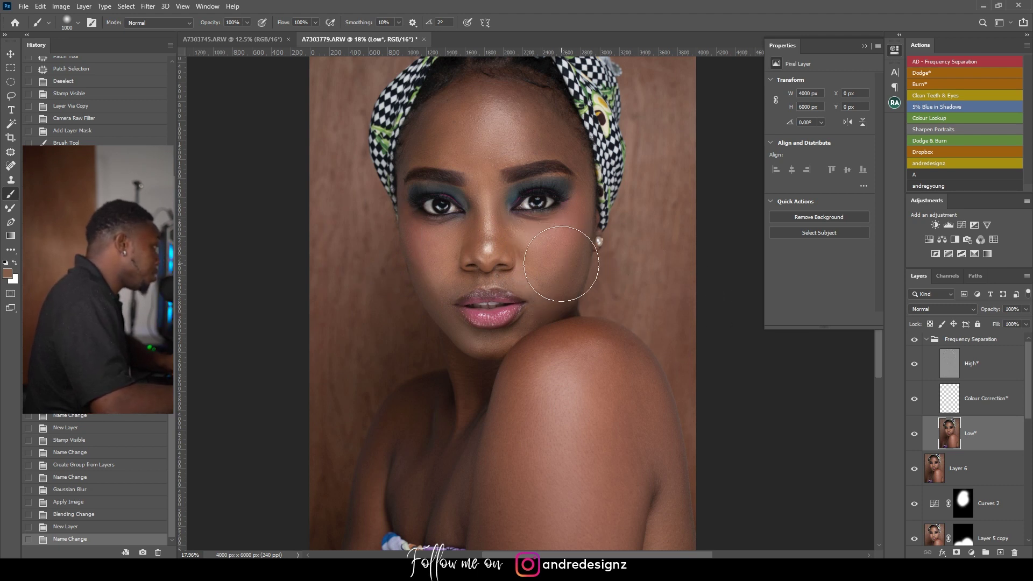
key("bracketright")
key("bracketright")
key("bracketright")
key("bracketright")
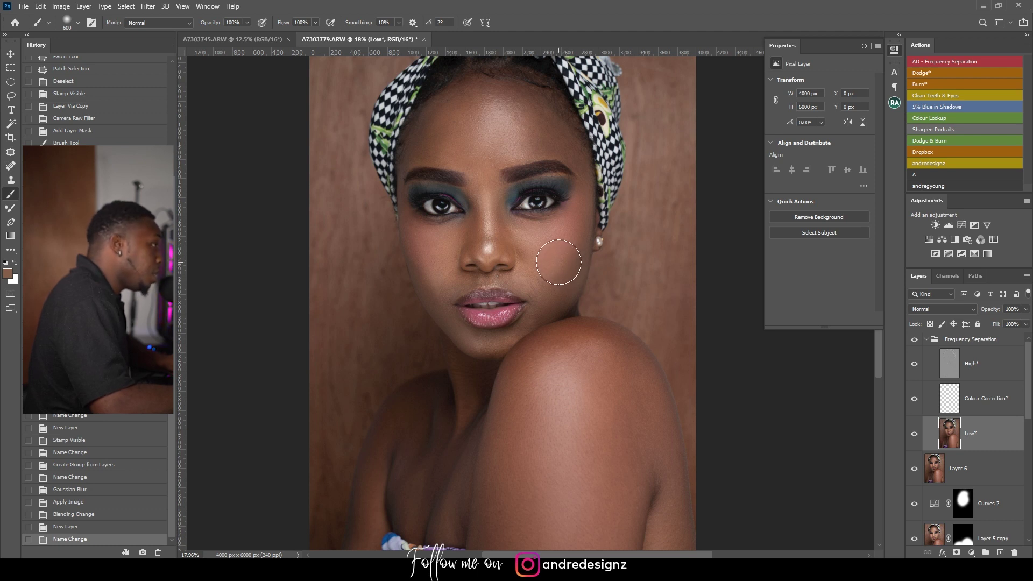
left_click(10, 208)
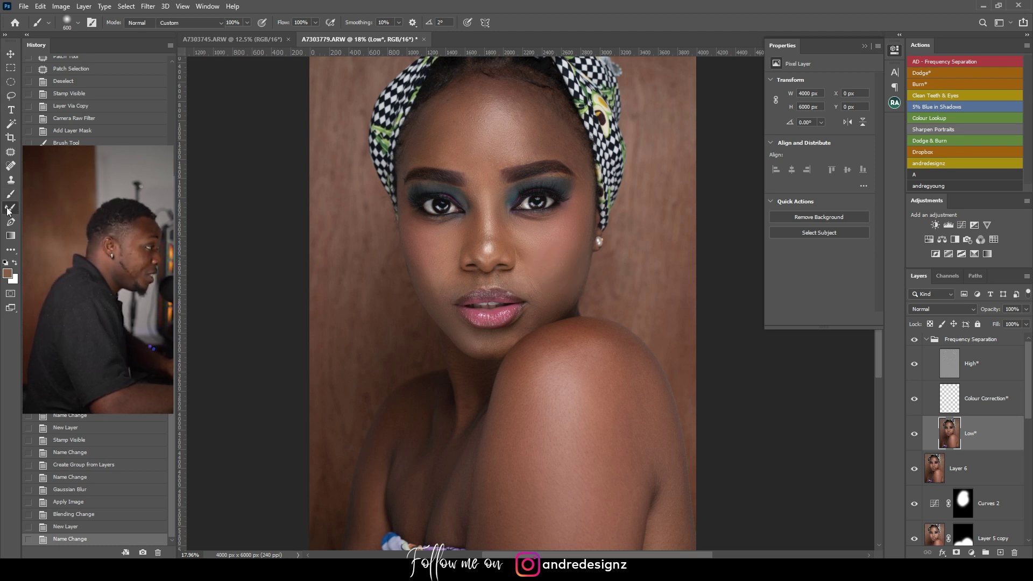
mouse_move(556, 264)
left_mouse_down()
mouse_move(576, 238)
mouse_move(543, 305)
mouse_move(549, 290)
left_mouse_up()
mouse_move(433, 270)
left_mouse_down()
mouse_move(453, 320)
mouse_move(453, 285)
mouse_move(442, 284)
mouse_move(445, 306)
mouse_move(429, 289)
mouse_move(465, 334)
mouse_move(415, 245)
mouse_move(421, 259)
mouse_move(465, 256)
mouse_move(448, 234)
mouse_move(510, 344)
mouse_move(479, 345)
mouse_move(517, 354)
mouse_move(494, 342)
left_mouse_up()
Blend the skin around the mouth and nose and between the brows with a smaller Mixer Brush.
key("bracketleft")
key("bracketleft")
key("bracketleft")
mouse_move(494, 341)
left_mouse_down()
mouse_move(461, 338)
mouse_move(476, 317)
mouse_move(468, 278)
mouse_move(440, 312)
mouse_move(467, 285)
left_mouse_up()
mouse_move(467, 285)
left_mouse_down()
mouse_move(445, 311)
mouse_move(465, 283)
mouse_move(481, 334)
left_mouse_up()
mouse_move(526, 281)
left_mouse_down()
mouse_move(534, 249)
mouse_move(498, 191)
left_mouse_up()
left_click_drag(497, 152, 498, 196)
Blend the forehead and the upper arm with the Mixer Brush, enlarging it to 700 px.
key("bracketright")
key("bracketright")
mouse_move(493, 152)
left_mouse_down()
mouse_move(505, 145)
mouse_move(476, 161)
left_mouse_up()
mouse_move(520, 119)
left_mouse_down()
mouse_move(496, 115)
mouse_move(546, 146)
mouse_move(480, 108)
mouse_move(443, 122)
mouse_move(484, 99)
mouse_move(468, 96)
mouse_move(472, 106)
mouse_move(556, 120)
left_mouse_up()
key("bracketright")
key("bracketright")
mouse_move(576, 411)
left_mouse_down()
mouse_move(538, 397)
mouse_move(556, 485)
left_mouse_up()
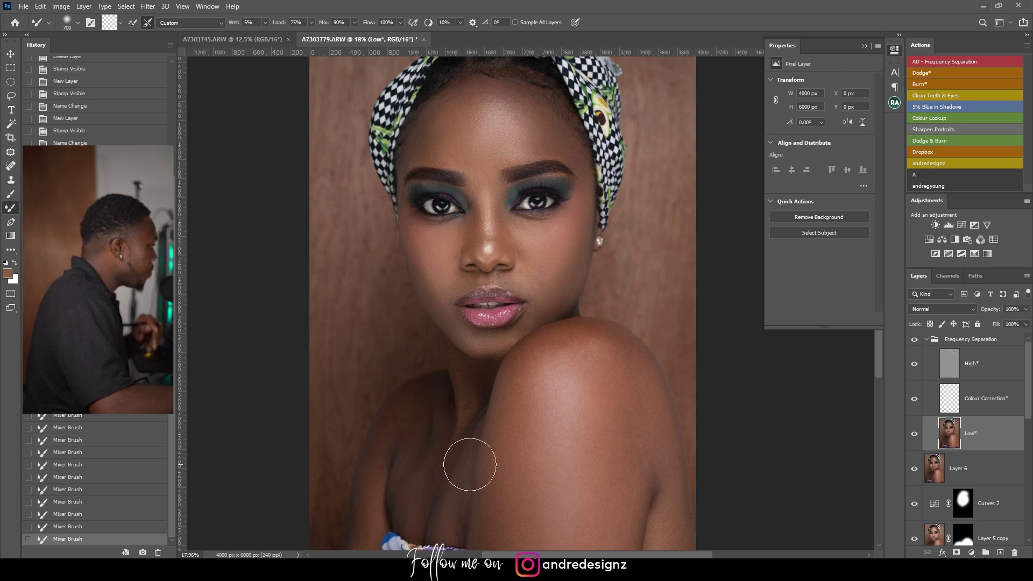
Collapse the Frequency Separation group and stamp all visible layers into a new layer above it.
scroll(475, 441, "down", 2)
scroll(480, 422, "up", 6)
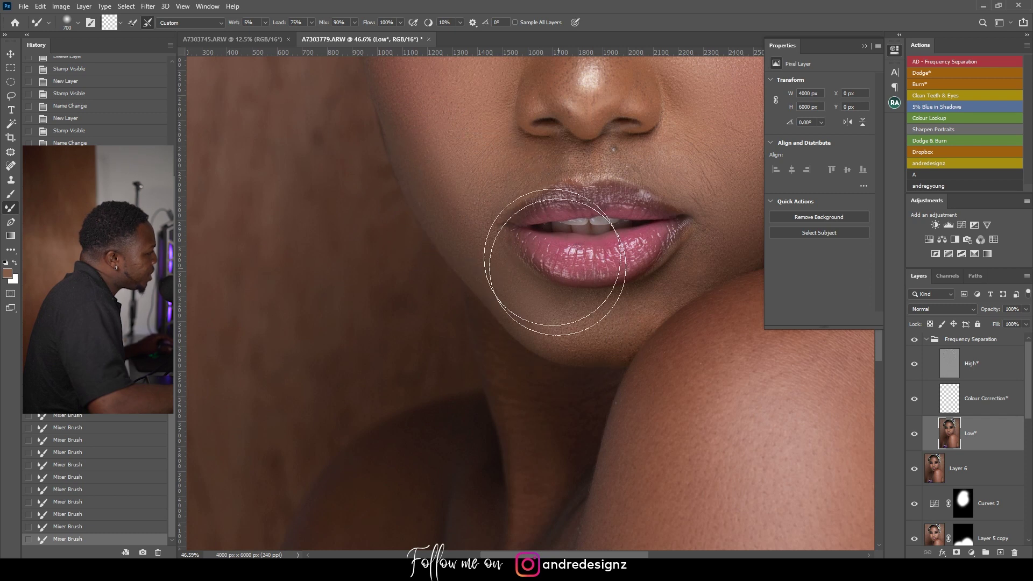
scroll(526, 249, "down", 5)
scroll(440, 269, "up", 3)
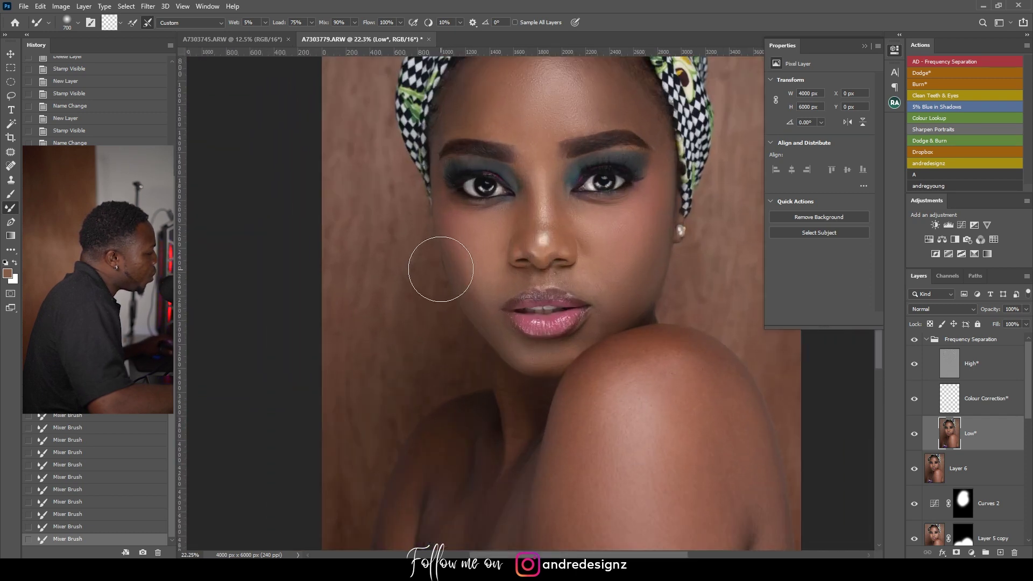
scroll(455, 267, "down", 1)
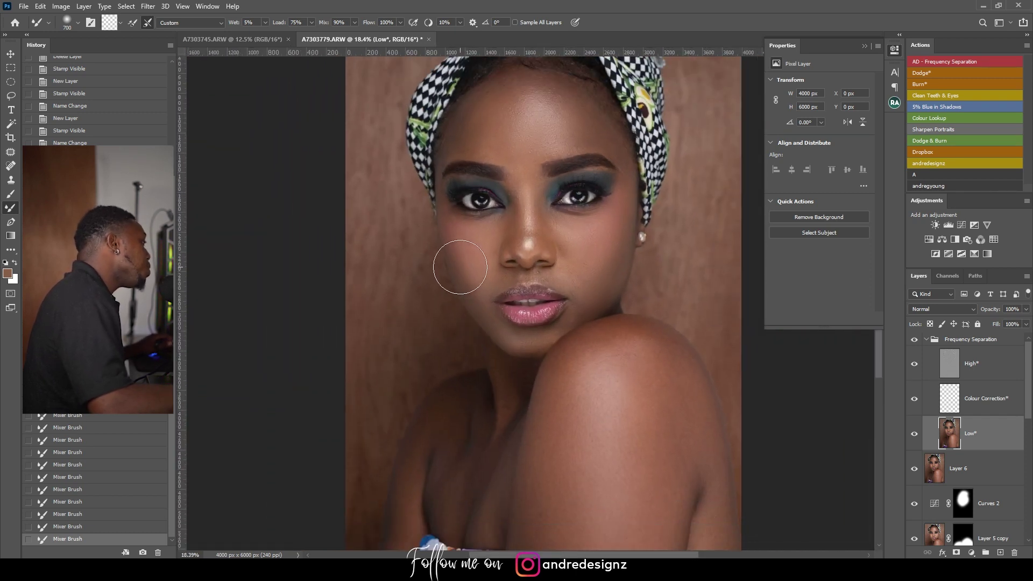
left_click(927, 340)
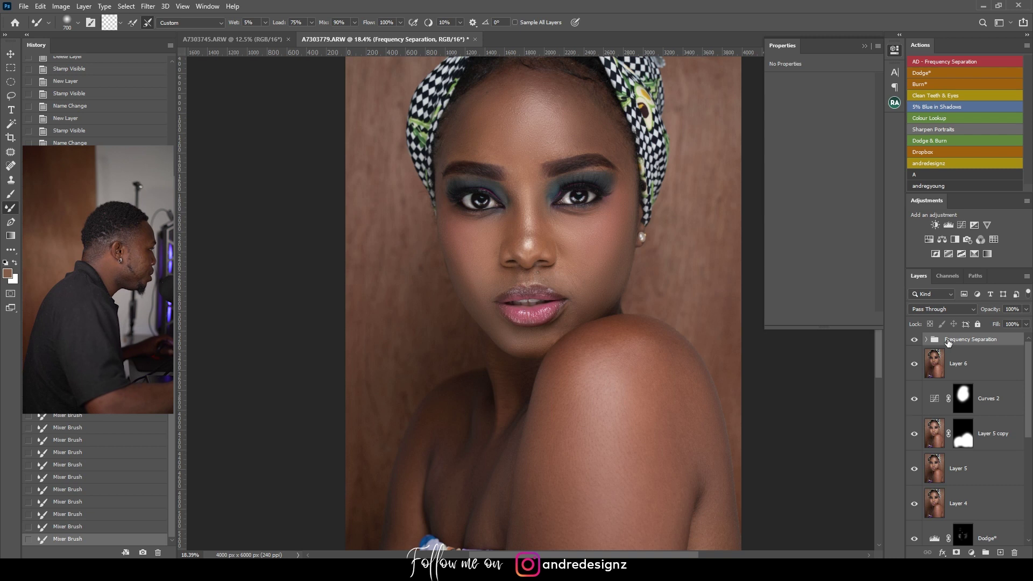
scroll(978, 351, "down", 2)
scroll(990, 350, "up", 2)
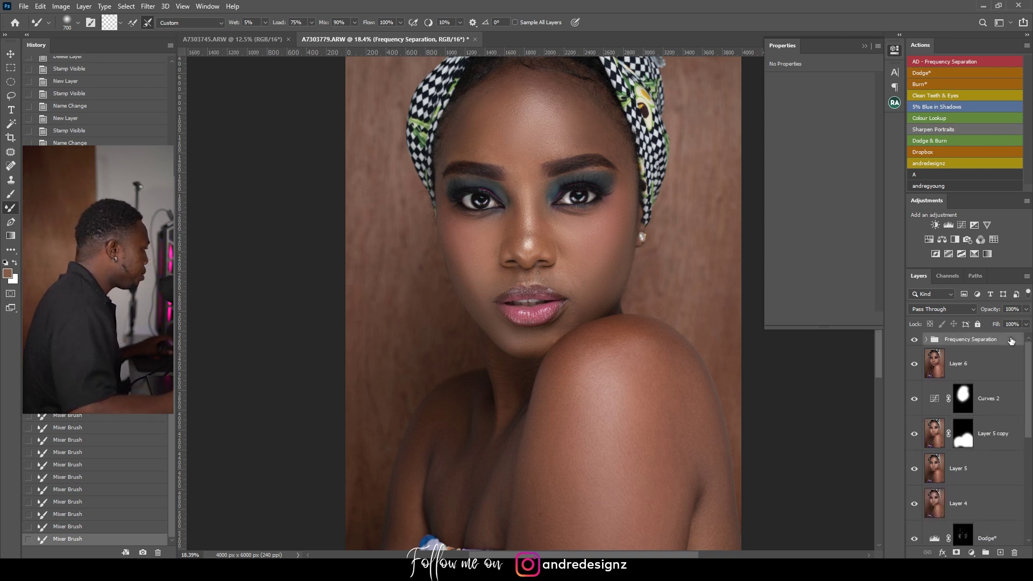
key("ctrl+alt+shift+e")
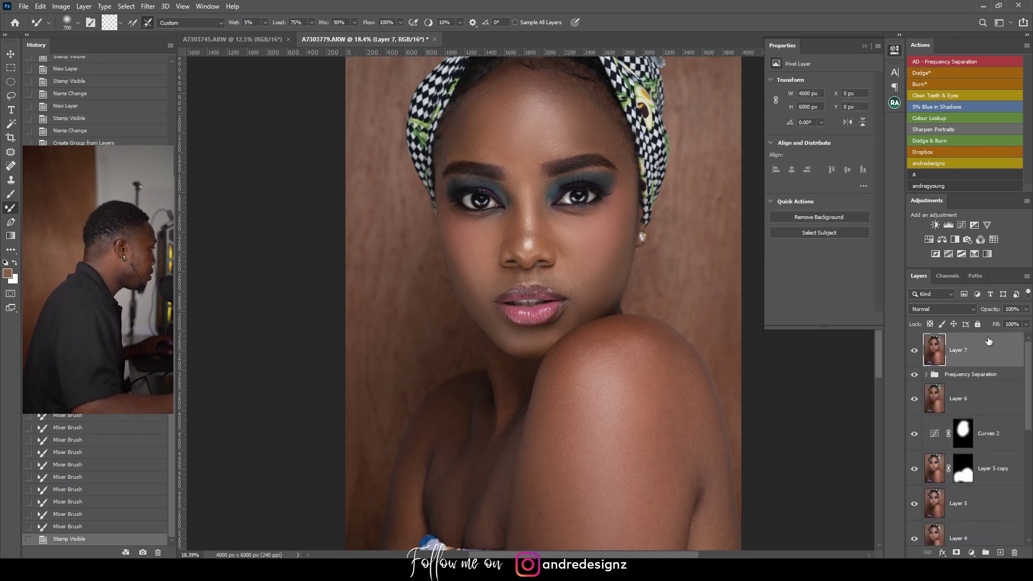
Duplicate the stamped layer and apply the Camera Raw Filter with the Warm Tone user preset followed by the Bright color preset.
key("ctrl+j")
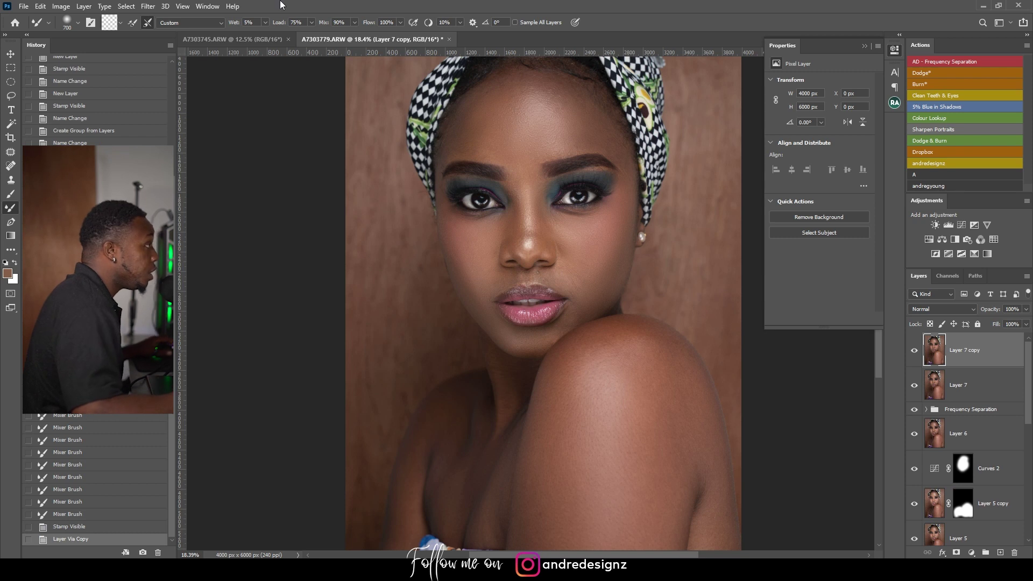
left_click(152, 8)
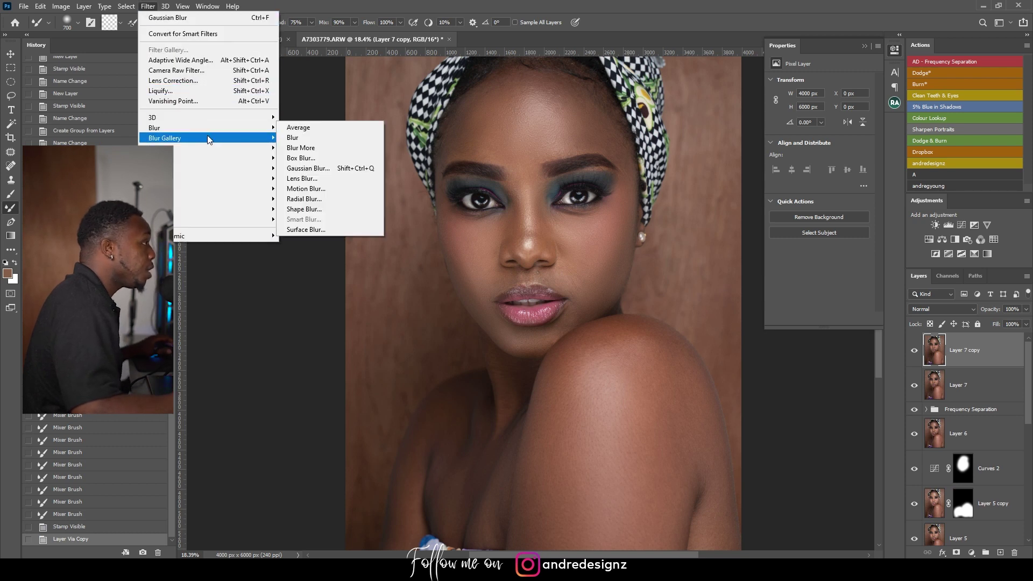
left_click(211, 71)
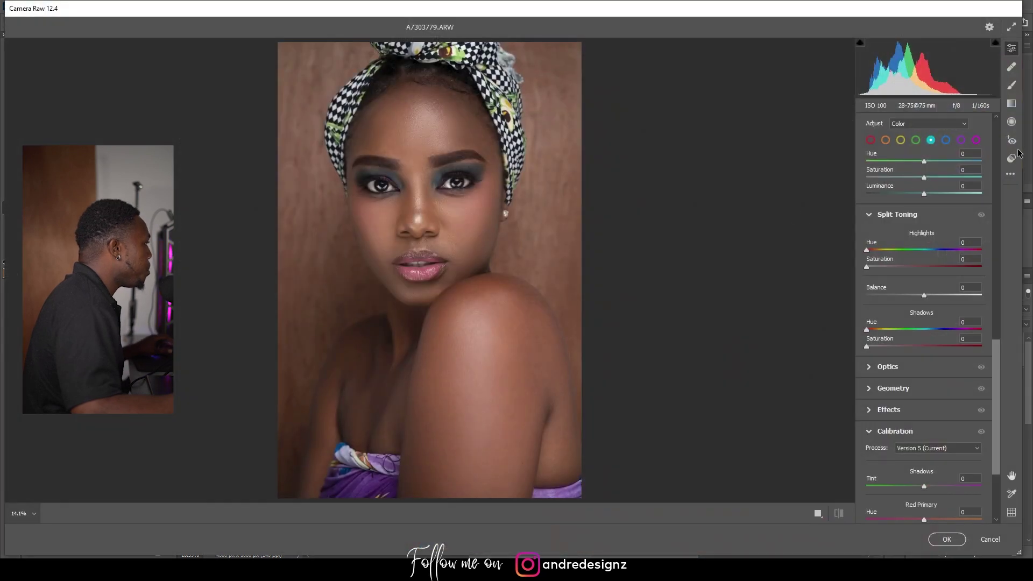
left_click(1012, 157)
left_click(894, 388)
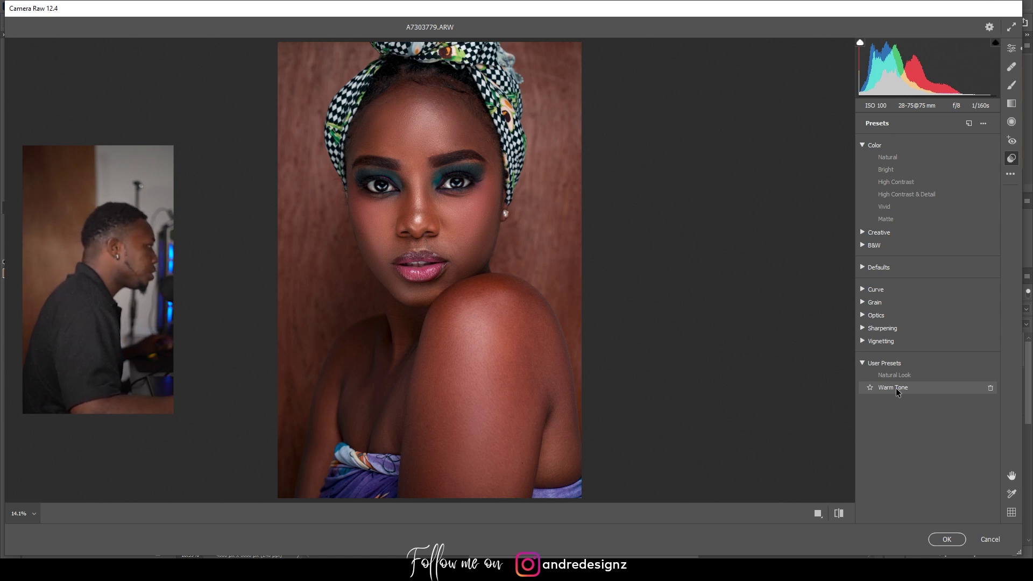
left_click(901, 376)
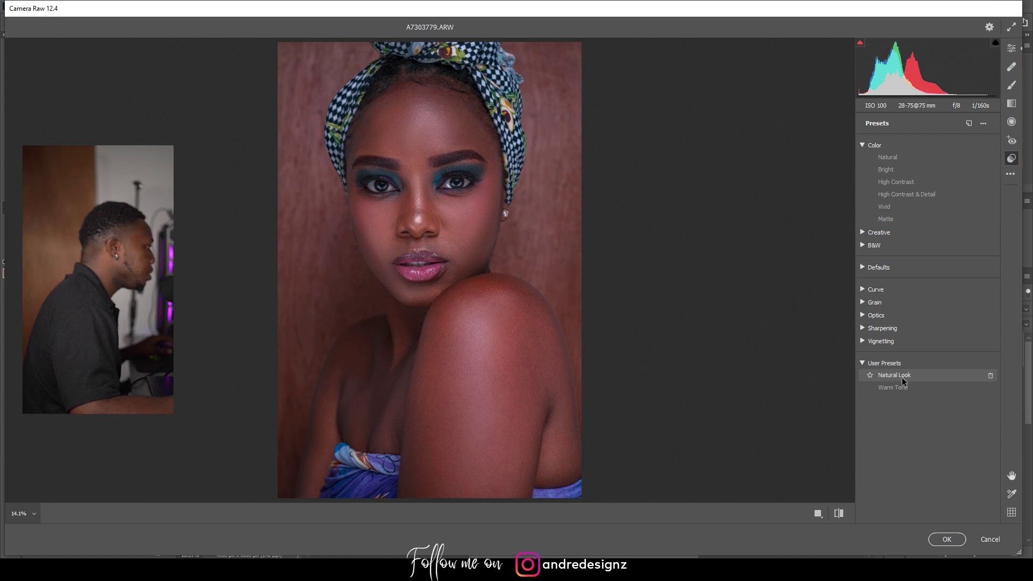
left_click(905, 389)
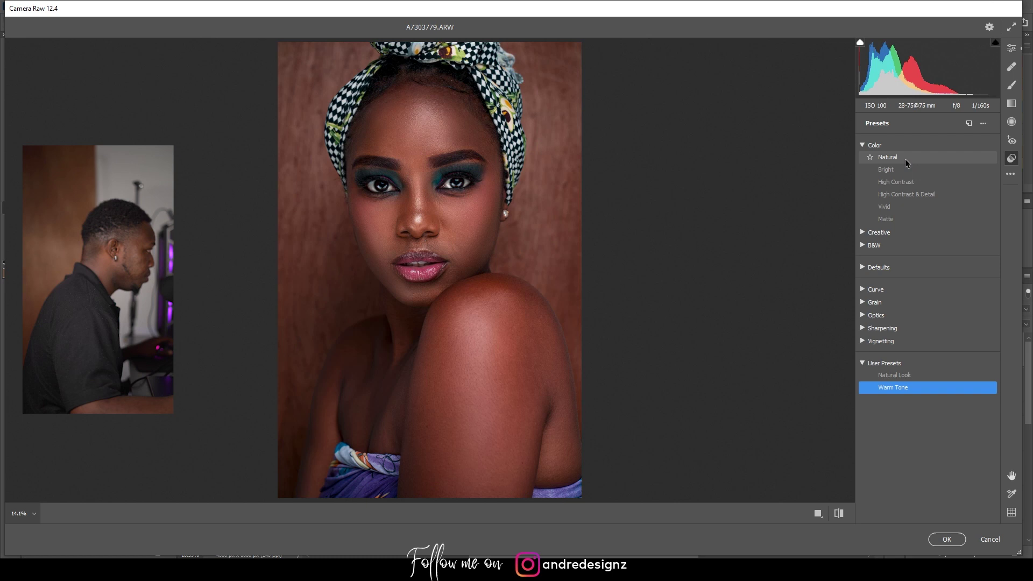
left_click(911, 175)
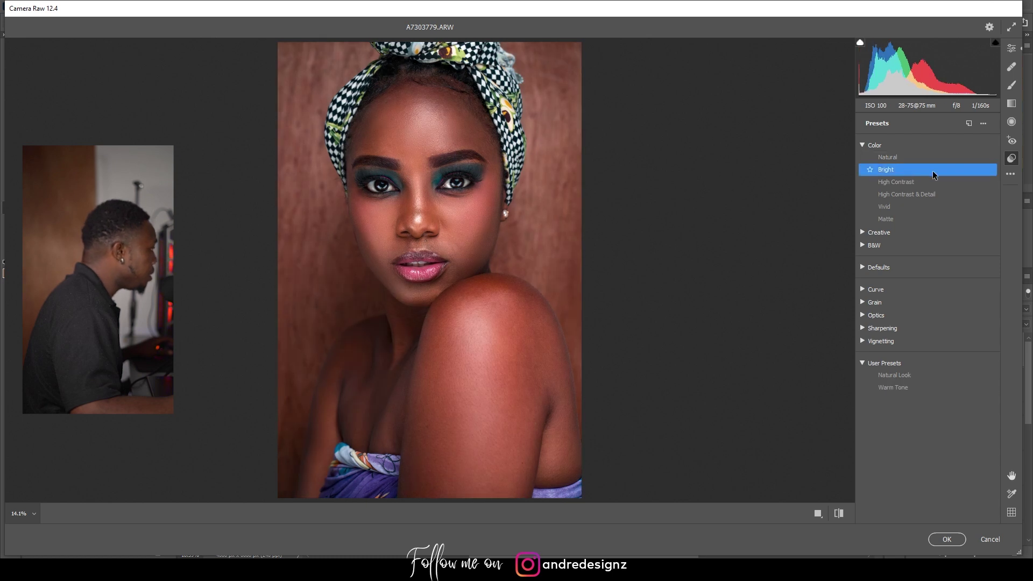
left_click(954, 541)
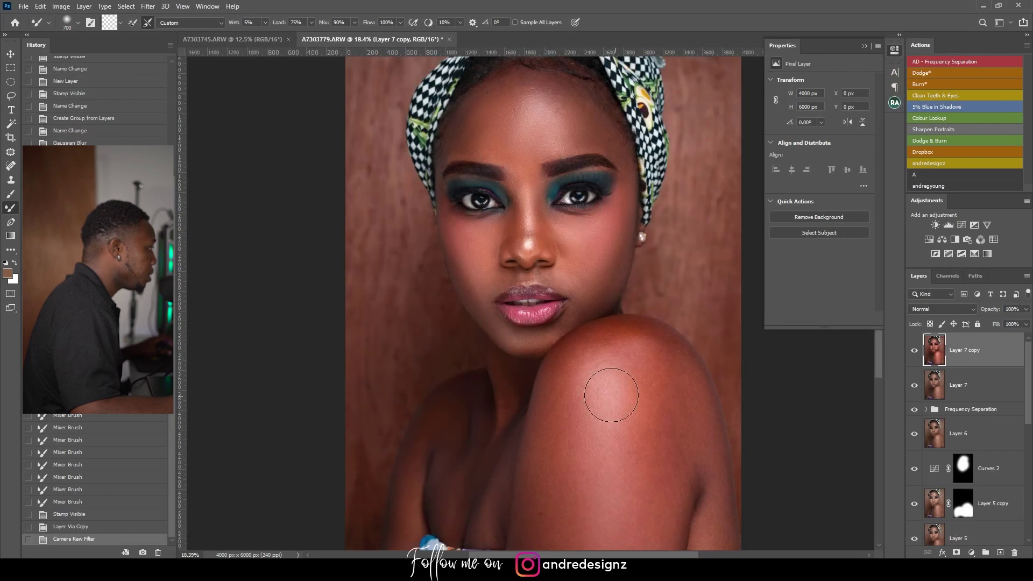
Reduce the opacity of the color-graded Layer 7 copy to 52%.
left_click(1027, 310)
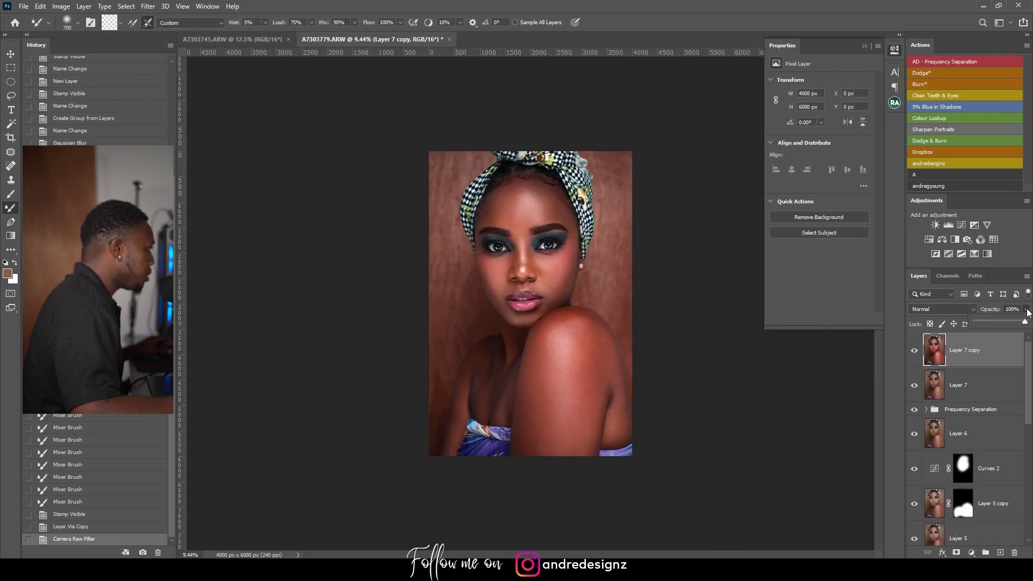
left_click(992, 321)
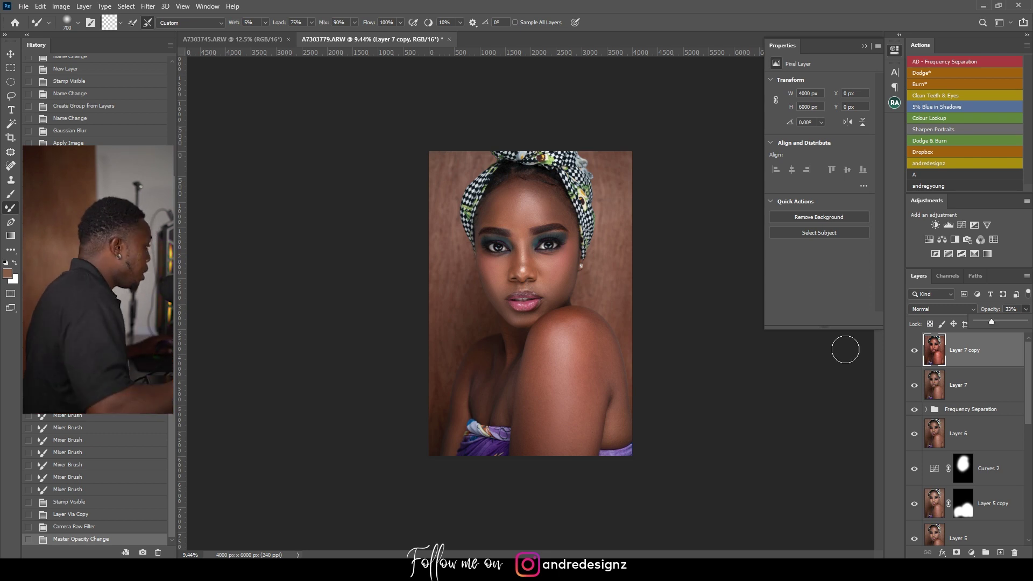
key("ctrl+0")
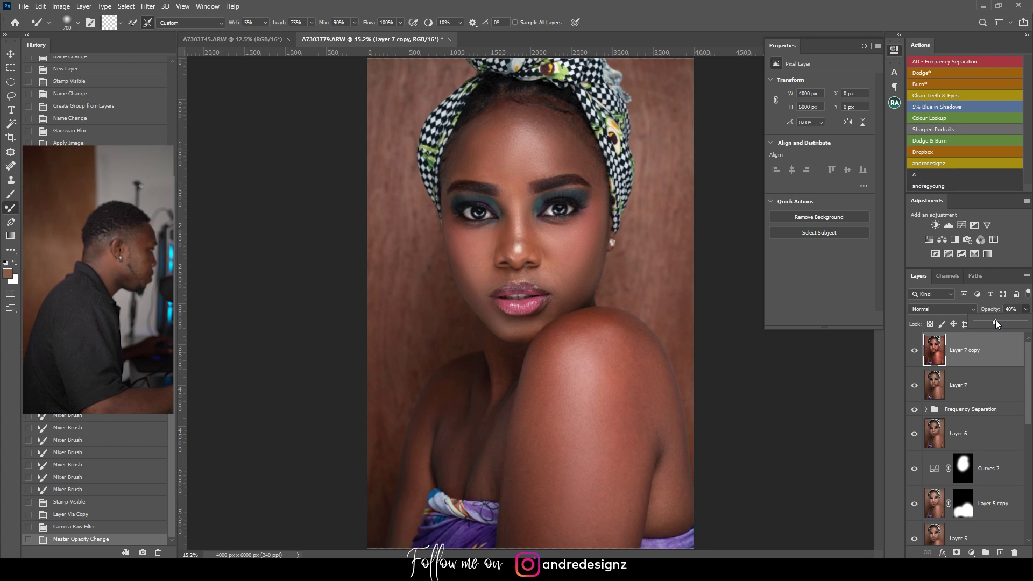
scroll(905, 376, "down", 4)
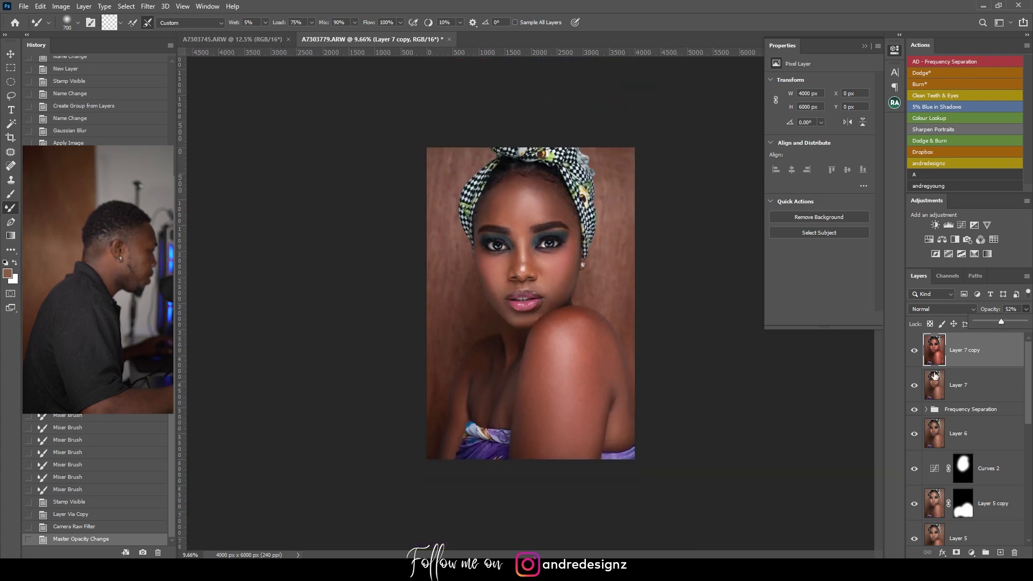
left_click(994, 368)
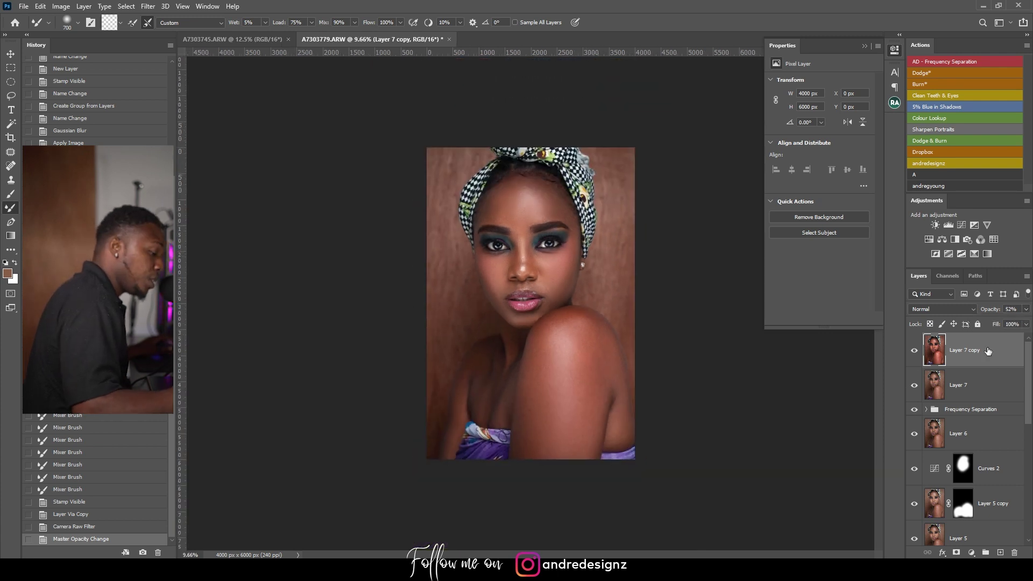
Stamp all visible layers into a new top layer and check the toned skin up close and in the full portrait.
key("ctrl+shift+alt+e")
scroll(541, 280, "up", 5)
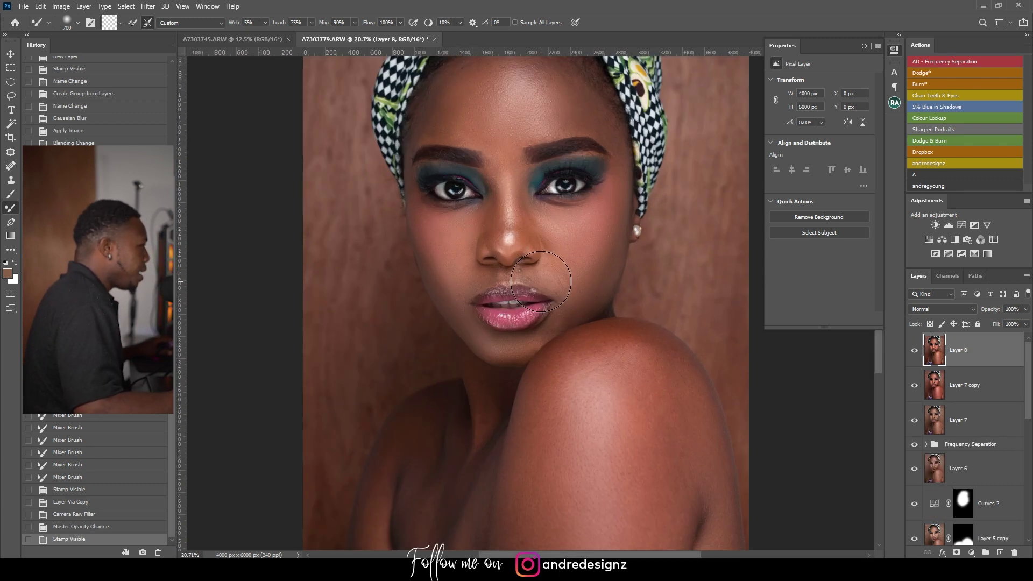
scroll(541, 279, "up", 2)
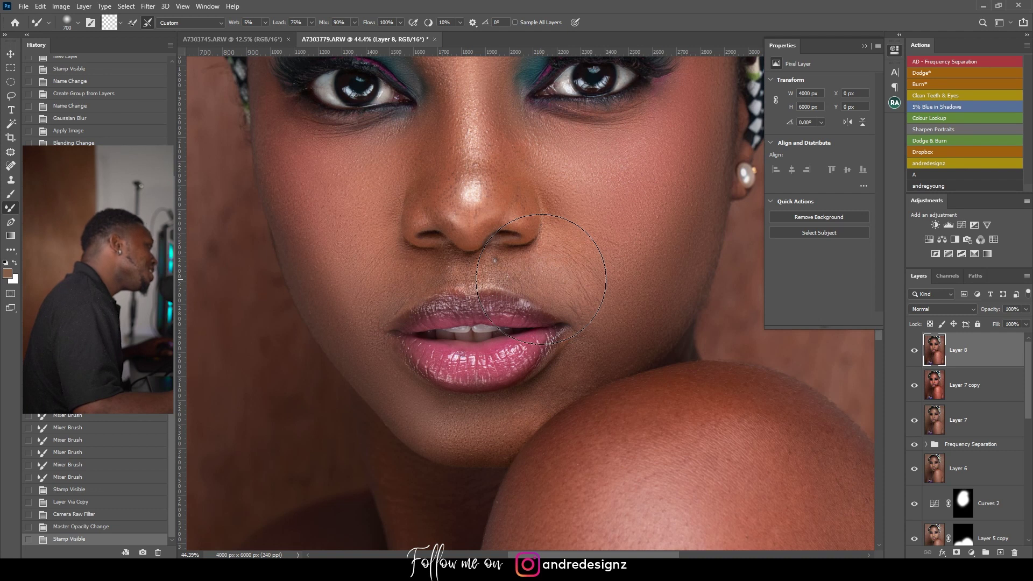
scroll(541, 279, "down", 5)
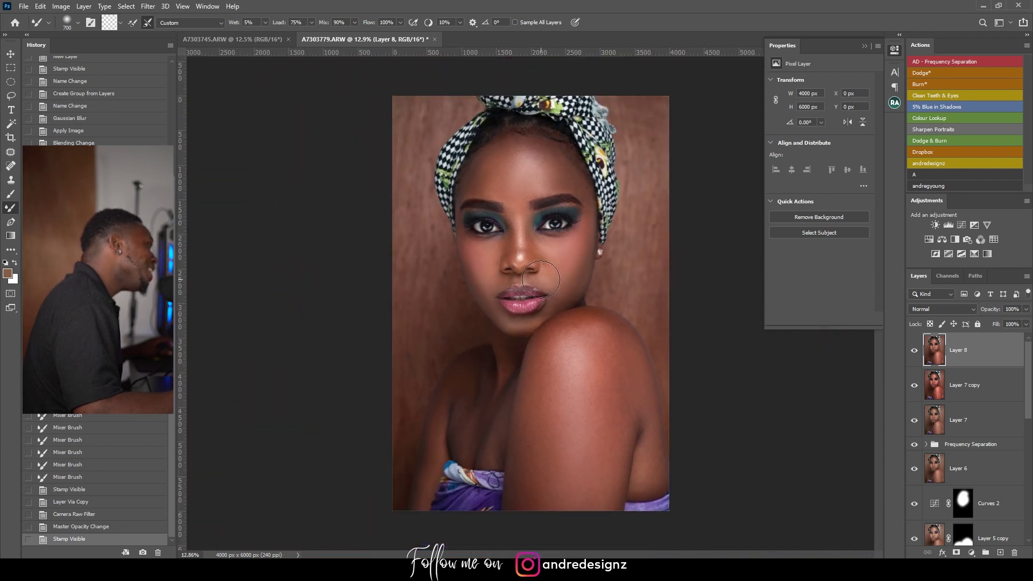
scroll(541, 280, "down", 1)
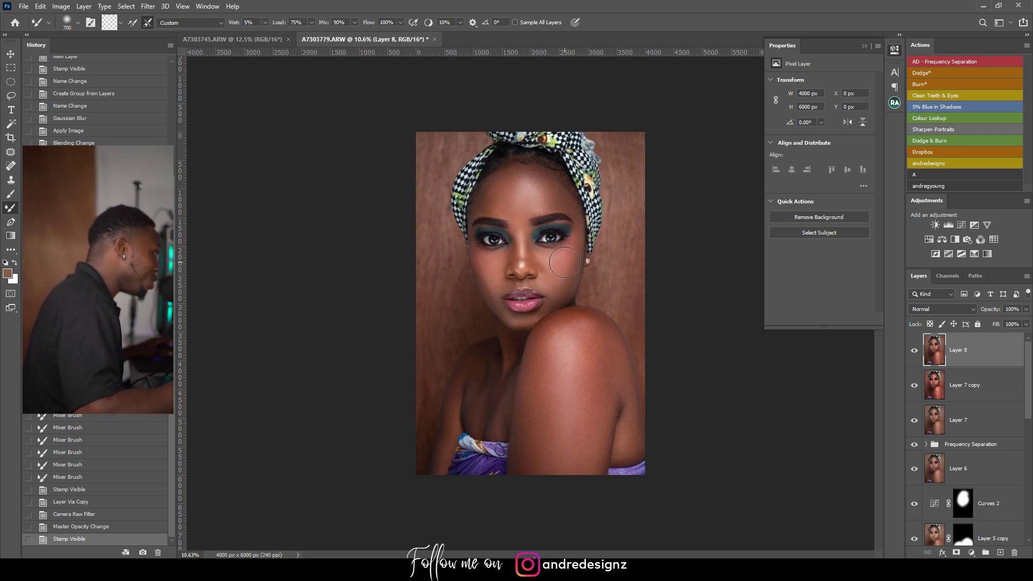
scroll(564, 262, "up", 4)
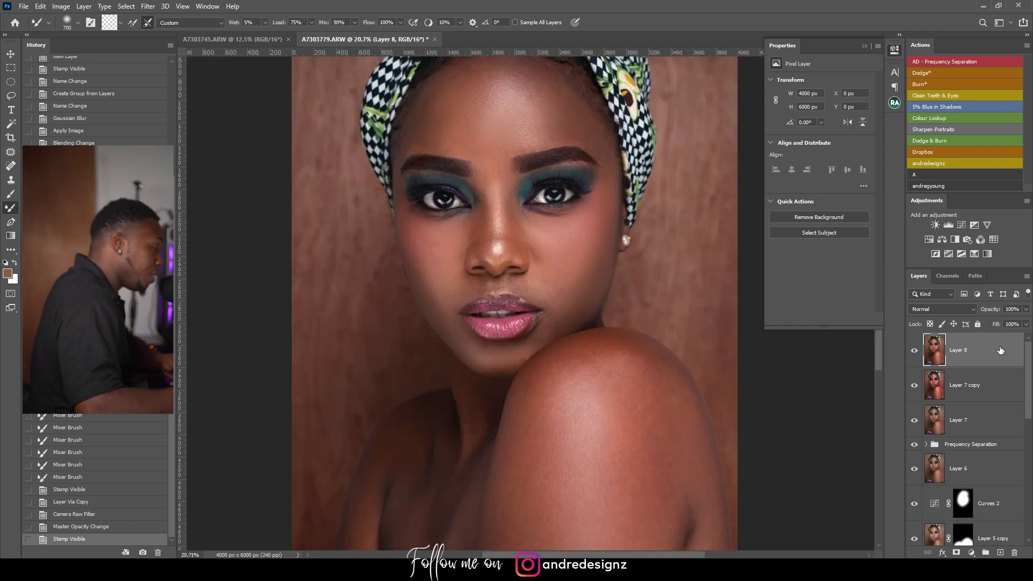
Try to even out spots on the neck and lower face of the new stamped layer with the Patch tool.
key("j")
left_click_drag(541, 291, 536, 280)
scroll(512, 285, "down", 3)
mouse_move(453, 292)
left_mouse_down()
mouse_move(437, 304)
mouse_move(456, 319)
mouse_move(449, 337)
mouse_move(529, 235)
left_mouse_up()
key("ctrl+d")
left_click_drag(524, 239, 520, 214)
key("ctrl+d")
mouse_move(563, 162)
left_mouse_down()
mouse_move(503, 276)
mouse_move(516, 267)
left_mouse_up()
mouse_move(513, 272)
left_mouse_down()
mouse_move(532, 254)
mouse_move(514, 273)
left_mouse_up()
key("ctrl+d")
key("ctrl+d")
left_click_drag(514, 273, 541, 244)
key("ctrl+d")
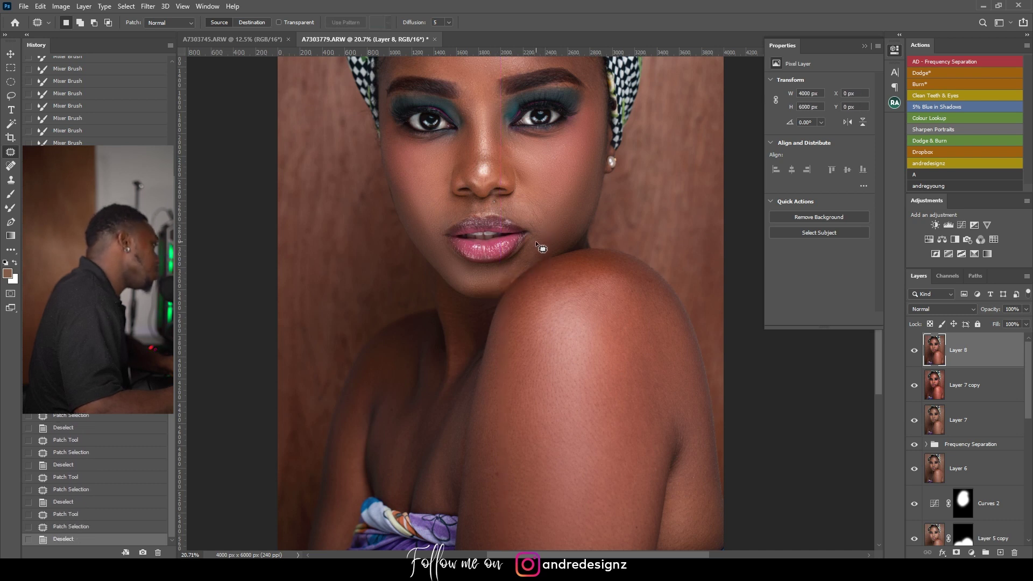
Step back through the history to undo the patches, returning to the state with the small neck selection.
left_click(102, 466)
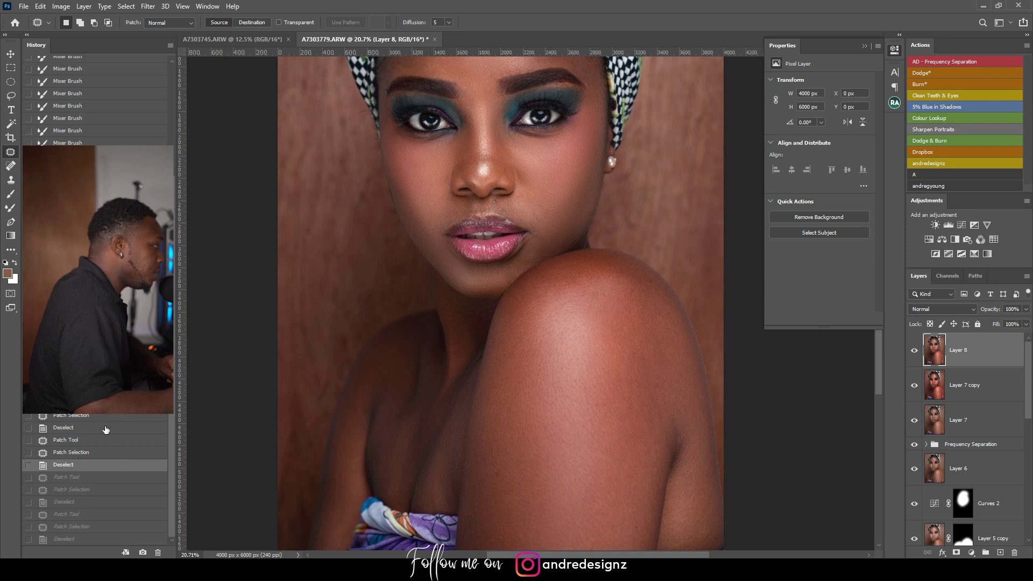
left_click(115, 416)
left_click(116, 404)
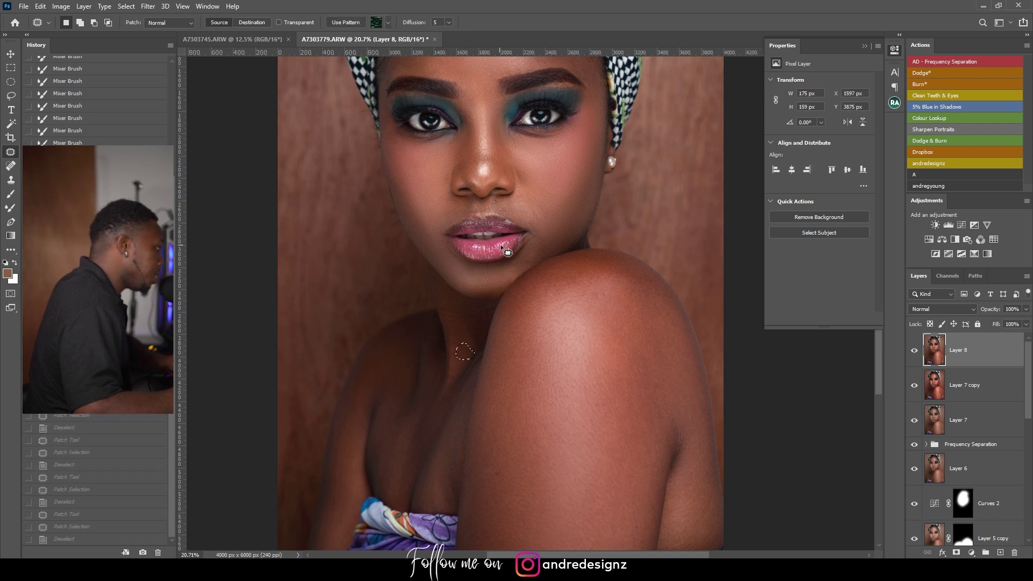
Try to patch the skin beside the mouth and chin, and step back in the history to the neck selection.
left_click(508, 272)
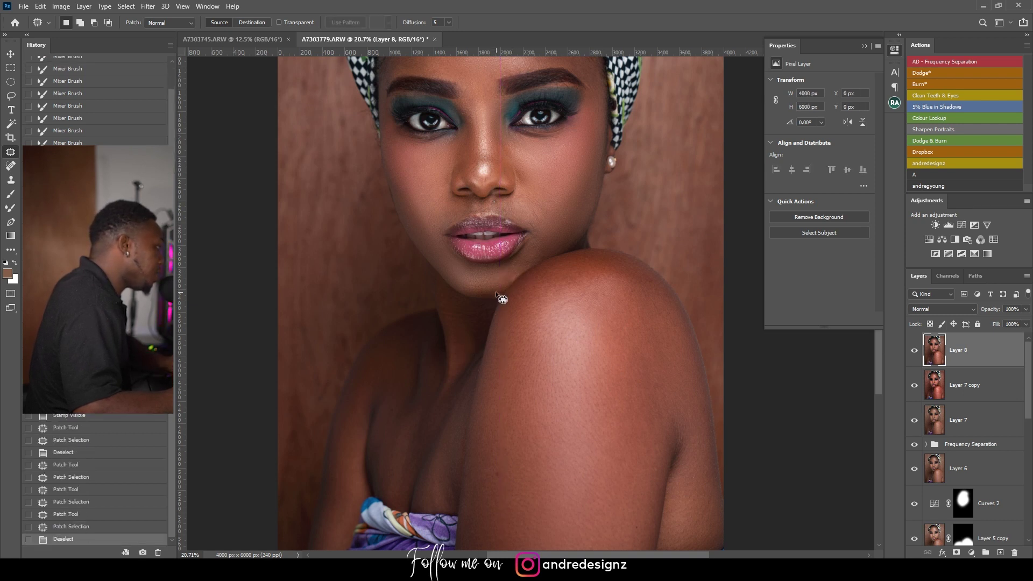
left_click_drag(517, 268, 528, 263)
left_click(530, 263)
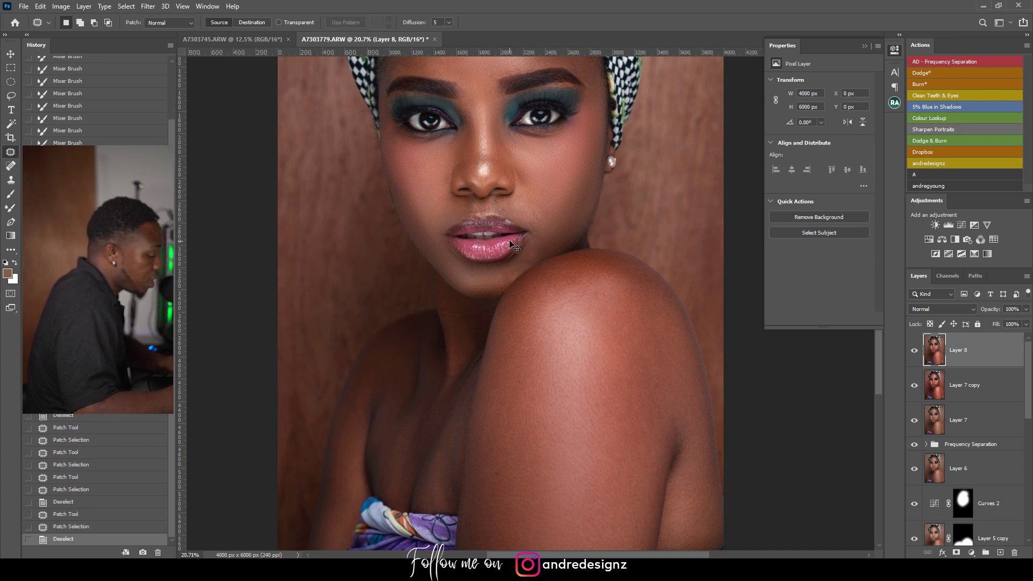
left_click(100, 453)
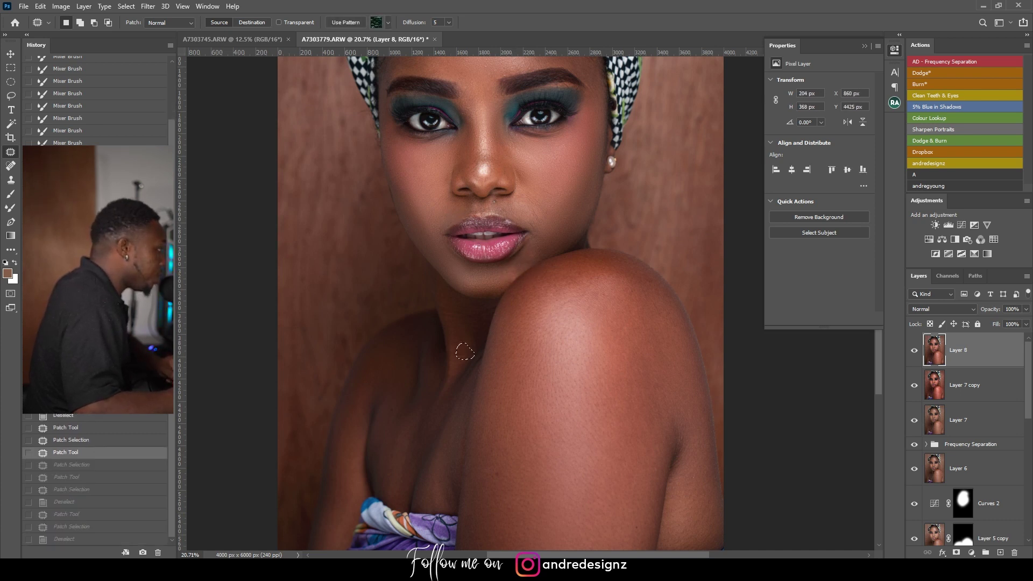
Even out a patch of skin on the upper chest below the neck with the Patch tool.
key("ctrl+d")
mouse_move(412, 414)
left_mouse_down()
mouse_move(404, 432)
mouse_move(431, 414)
left_mouse_up()
key("ctrl+d")
scroll(491, 302, "up", 4)
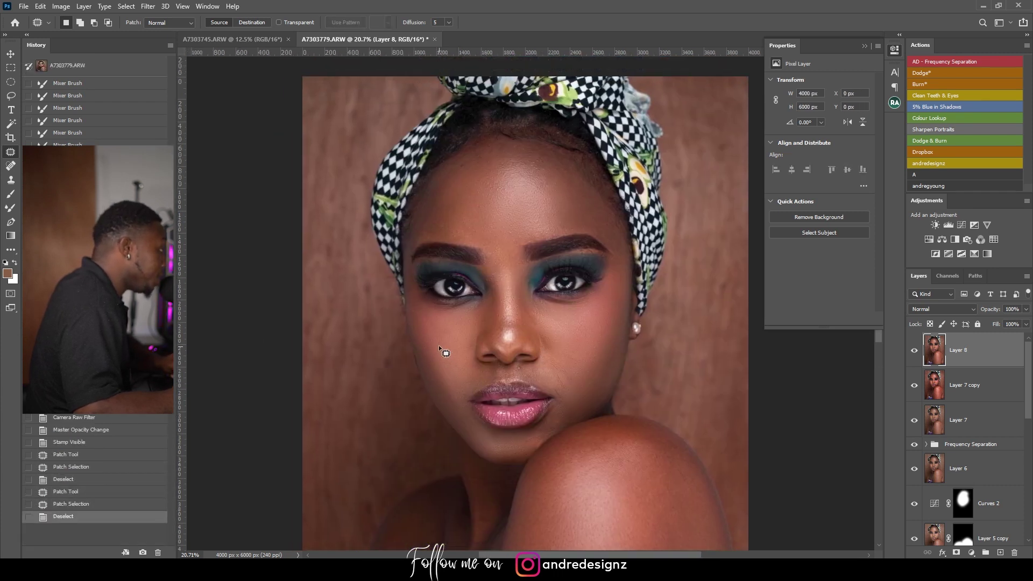
Patch the outer cheek just under the eye, and discard the further cheek patches through the history.
mouse_move(413, 313)
left_mouse_down()
mouse_move(425, 308)
mouse_move(445, 333)
mouse_move(472, 337)
mouse_move(454, 359)
mouse_move(477, 348)
left_mouse_up()
key("ctrl+d")
key("ctrl+d")
key("ctrl+d")
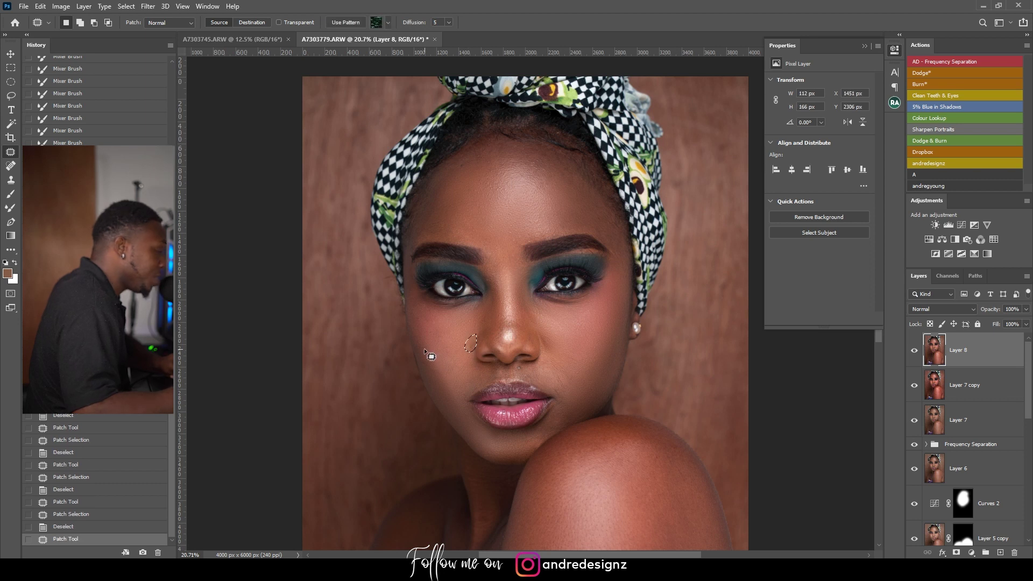
left_click(108, 477)
left_click(103, 441)
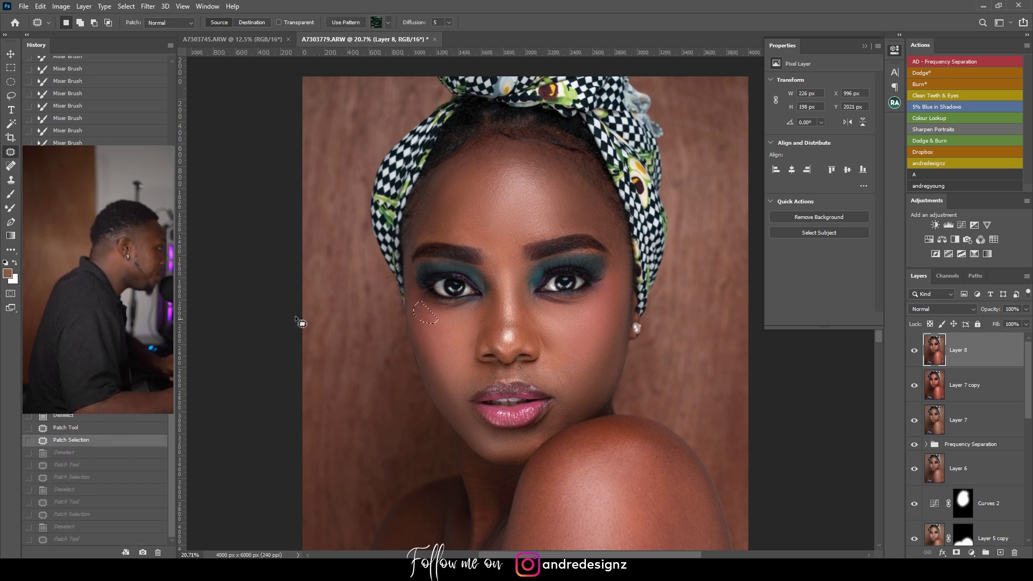
Release the cheek selection and patch an uneven area on the forehead.
key("ctrl+d")
left_click_drag(534, 173, 551, 172)
key("ctrl+d")
Check the skin around the lips and shoulder up close, and compare the full portrait with Layer 8 hidden and shown.
scroll(509, 224, "down", 2)
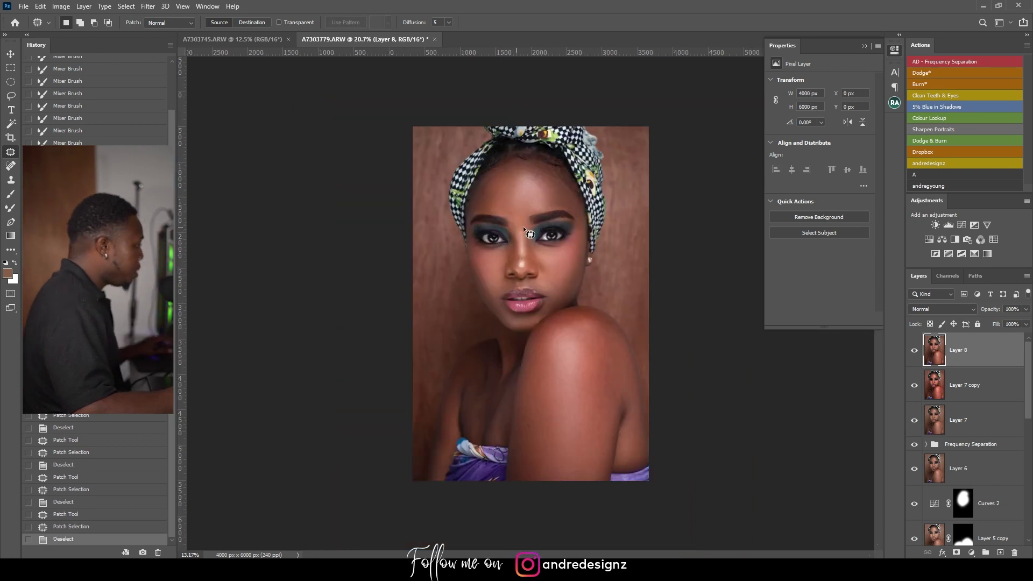
scroll(541, 216, "up", 4)
scroll(543, 332, "up", 2)
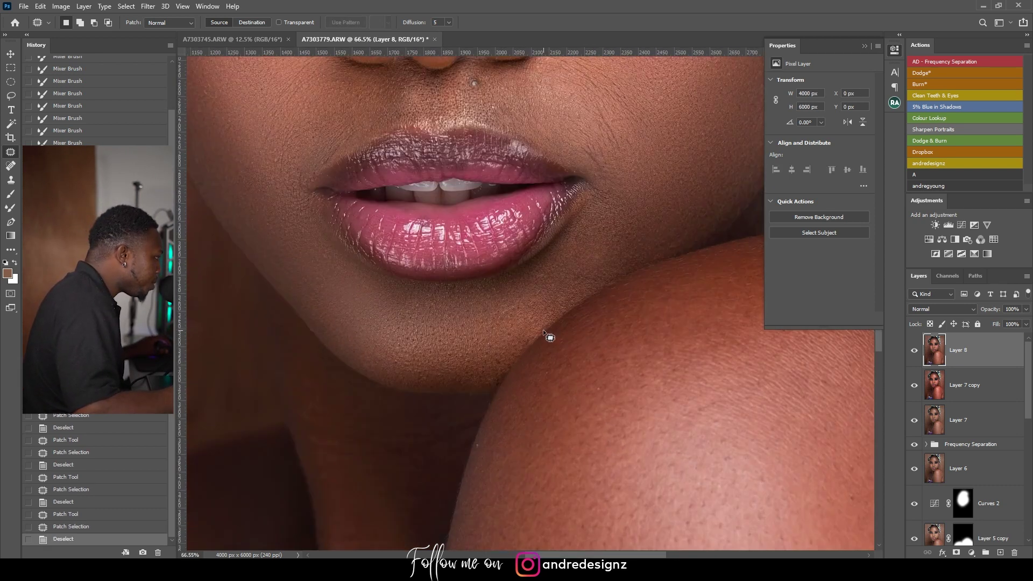
scroll(543, 319, "up", 2)
scroll(545, 318, "down", 5)
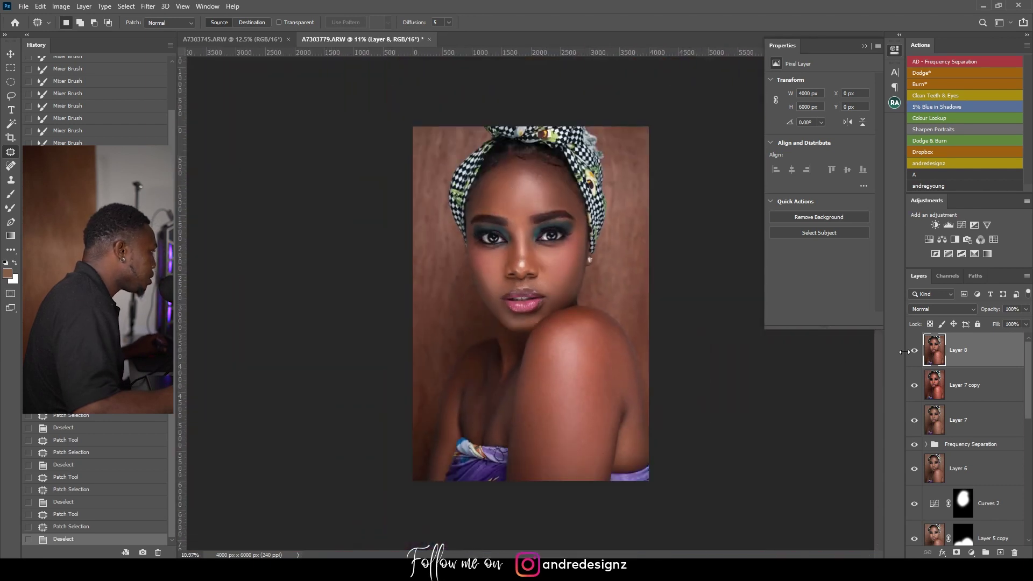
left_click(913, 351)
left_click(914, 351)
left_click(914, 351)
left_click(914, 351)
scroll(564, 278, "down", 2)
scroll(564, 278, "down", 1)
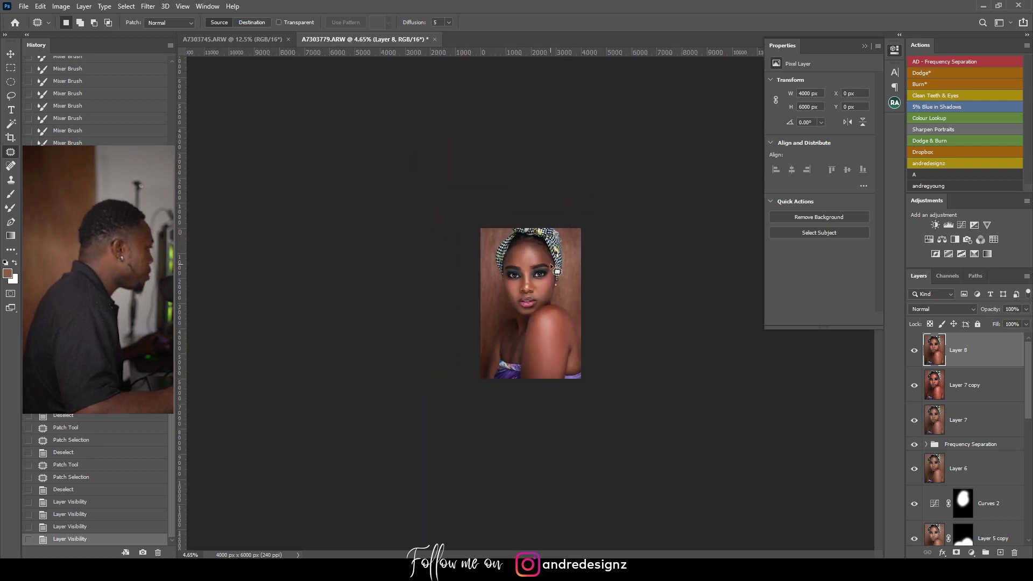
scroll(695, 237, "up", 3)
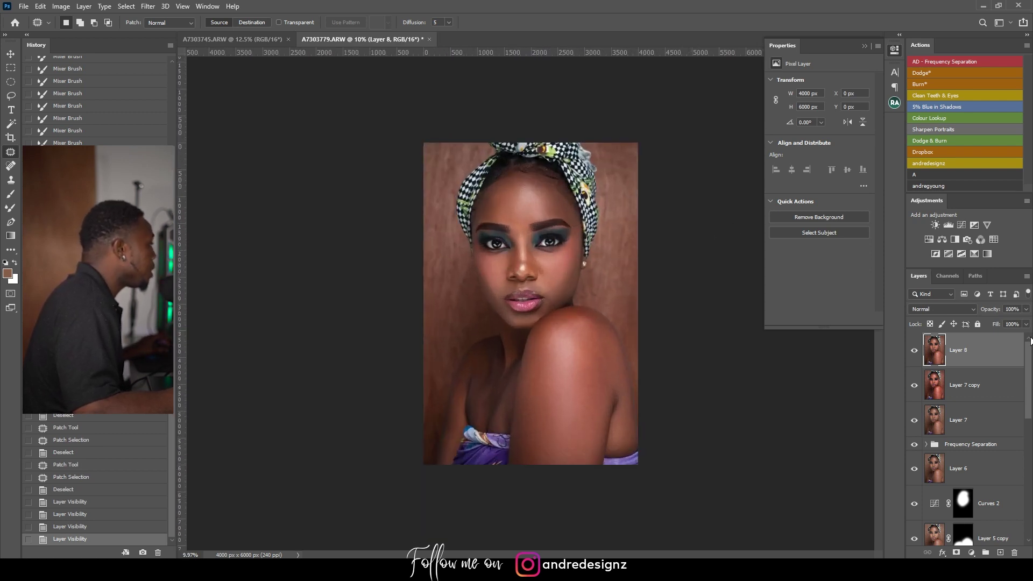
Duplicate Layer 8, look through the Hue/Saturation presets for the copy and cancel the adjustment.
left_click_drag(999, 352, 1000, 553)
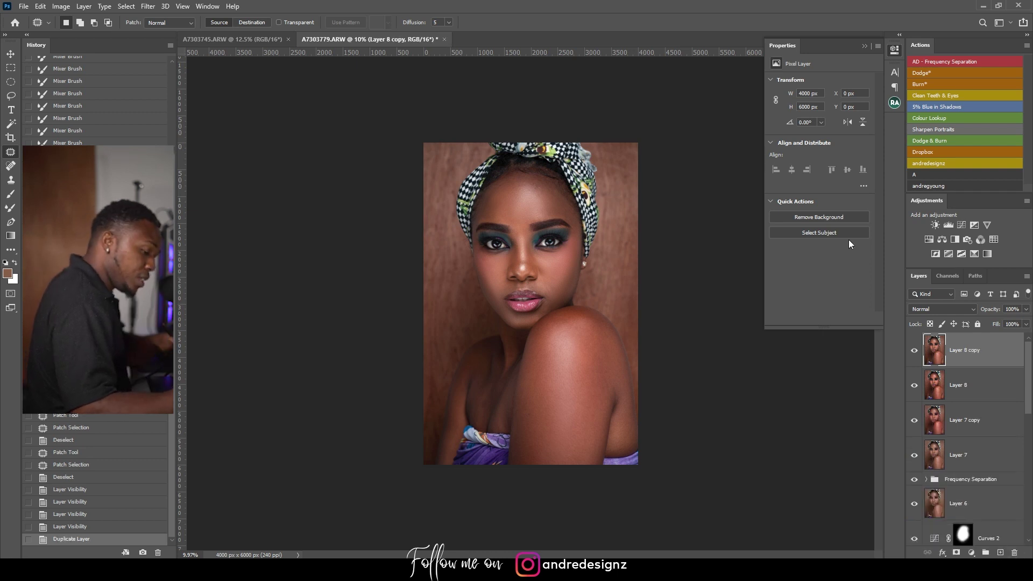
key("ctrl+u")
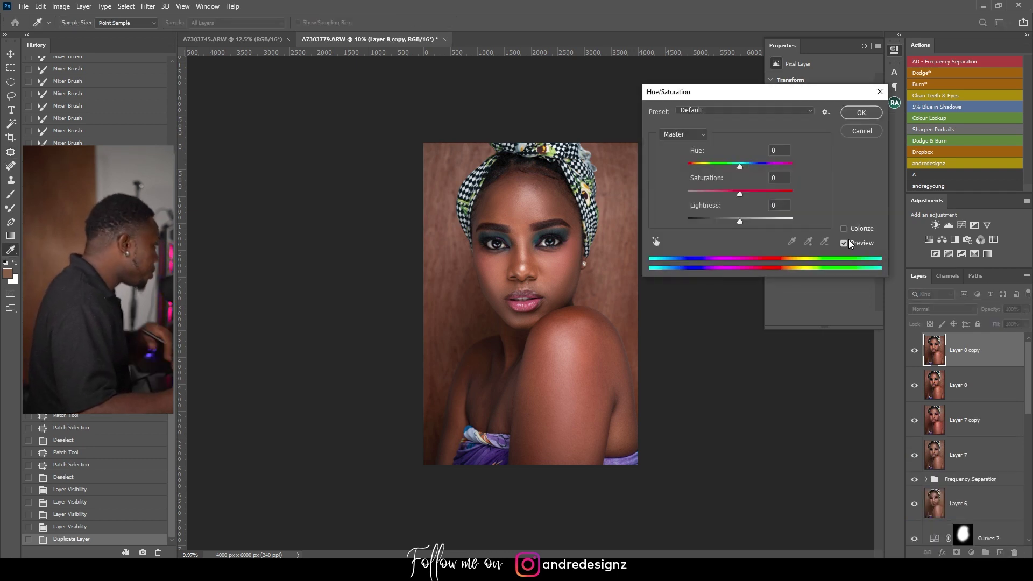
left_click(728, 111)
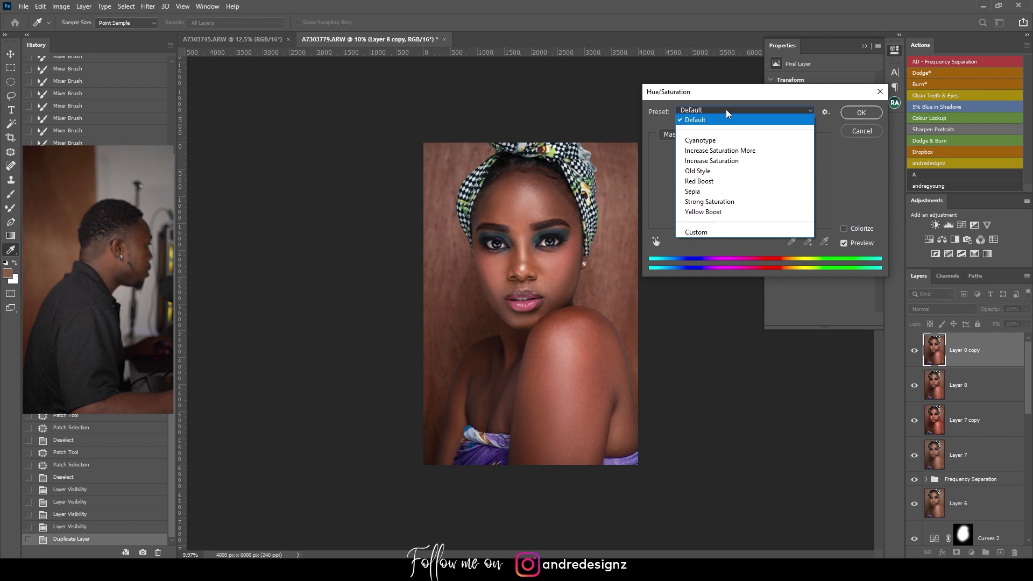
left_click(832, 185)
left_click(863, 131)
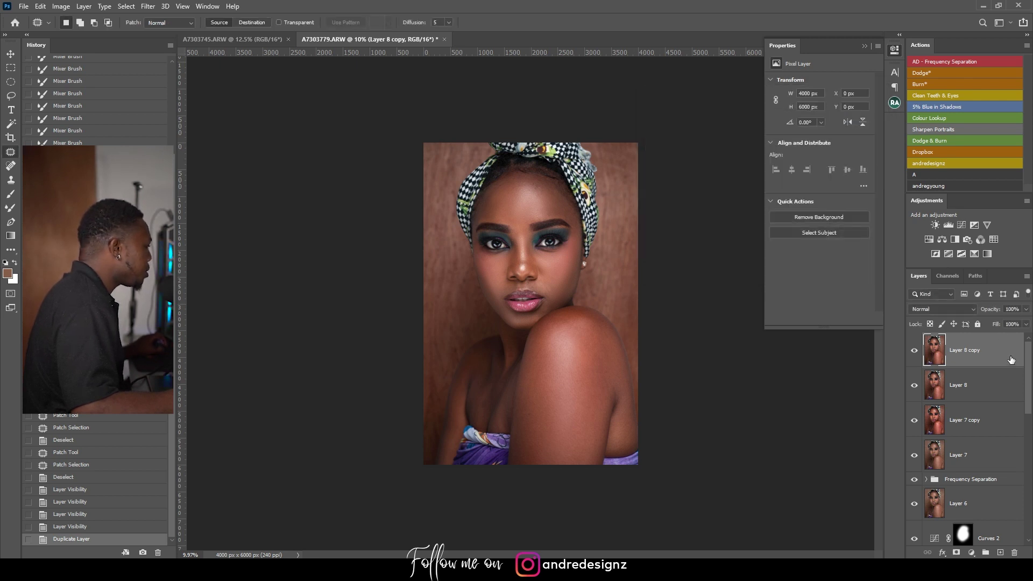
Desaturate the Layer 8 copy to check the face in black and white, and delete the copy.
key("ctrl+shift+u")
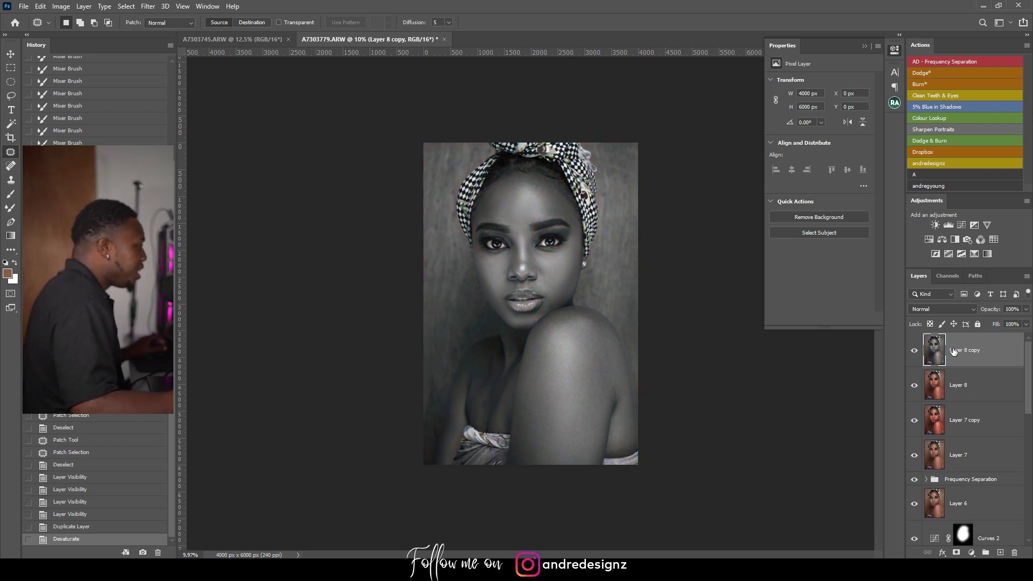
scroll(524, 224, "up", 5)
scroll(524, 224, "up", 2)
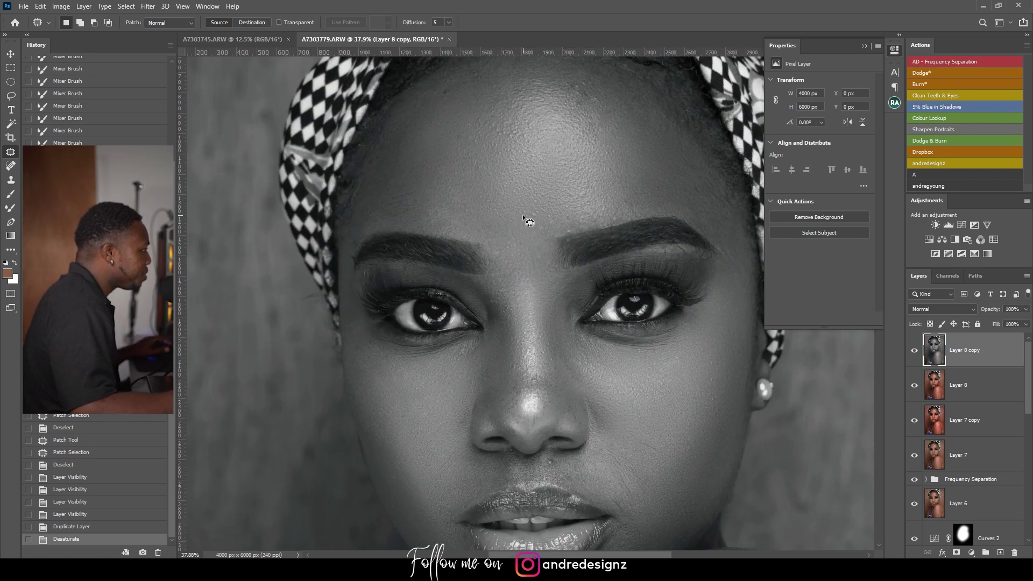
scroll(523, 216, "down", 6)
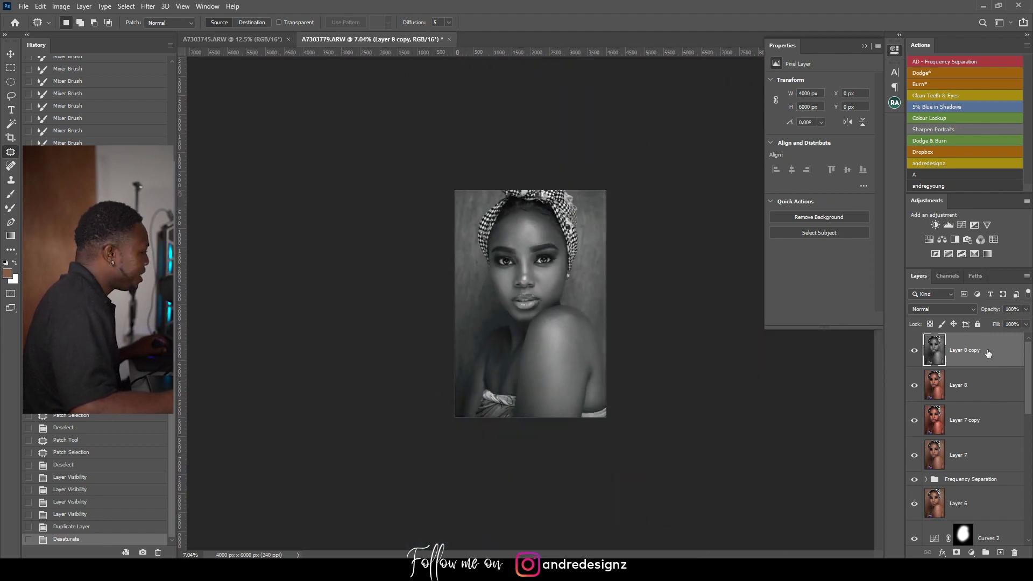
key("Delete")
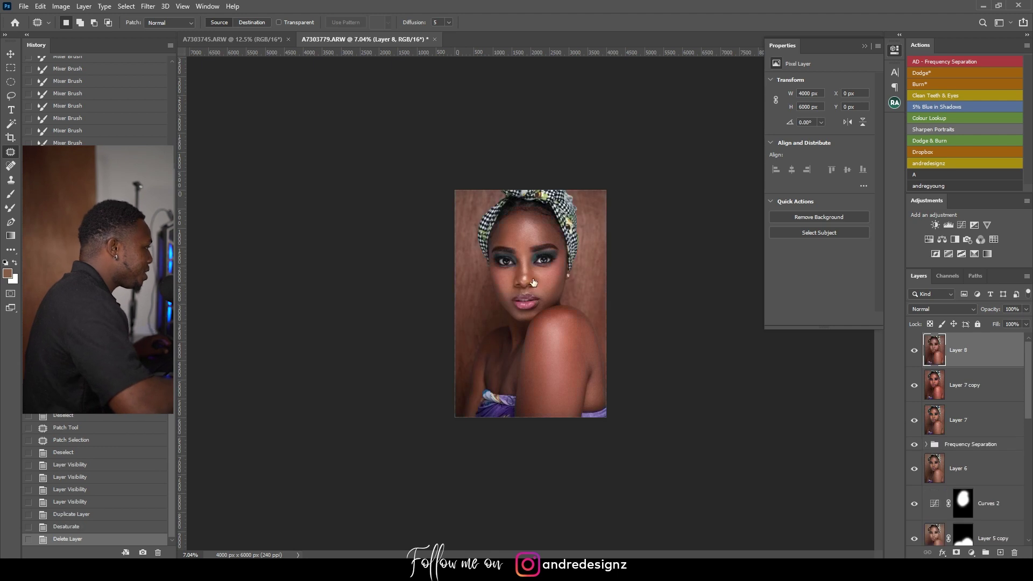
Try reapplying the last Camera Raw filter to Layer 8, and undo it.
scroll(592, 260, "up", 2)
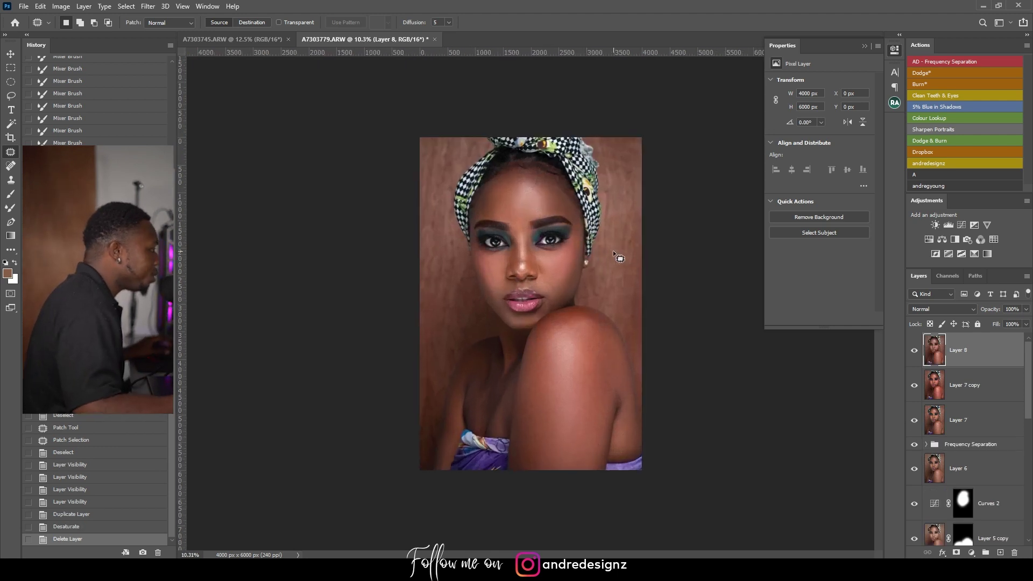
scroll(524, 215, "up", 4)
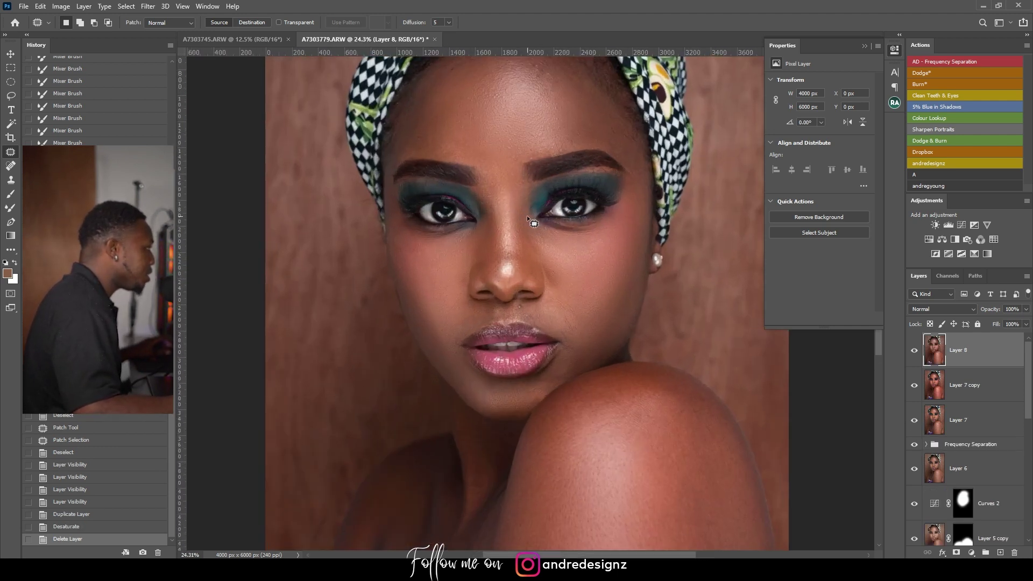
scroll(527, 221, "down", 3)
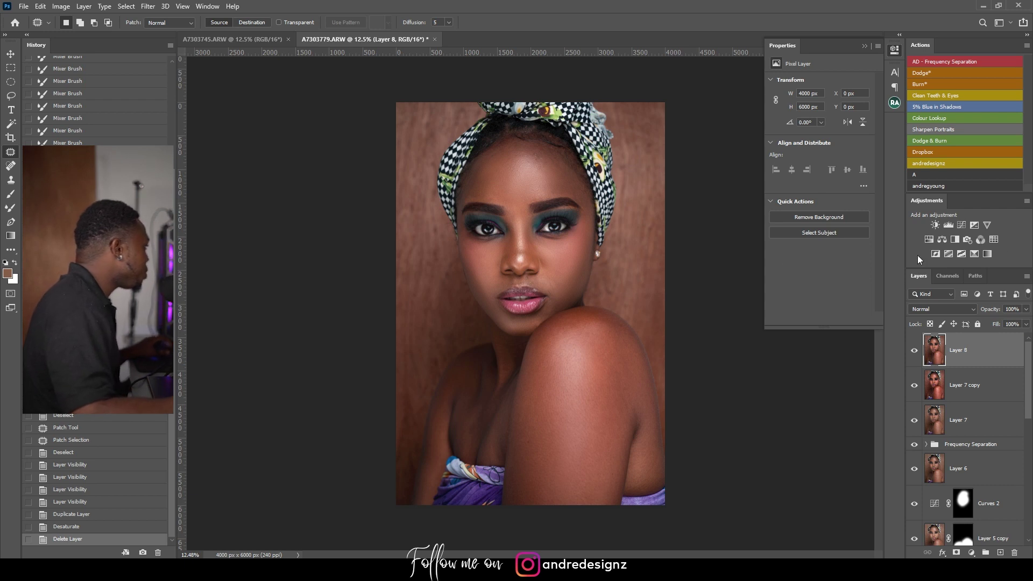
left_click(148, 6)
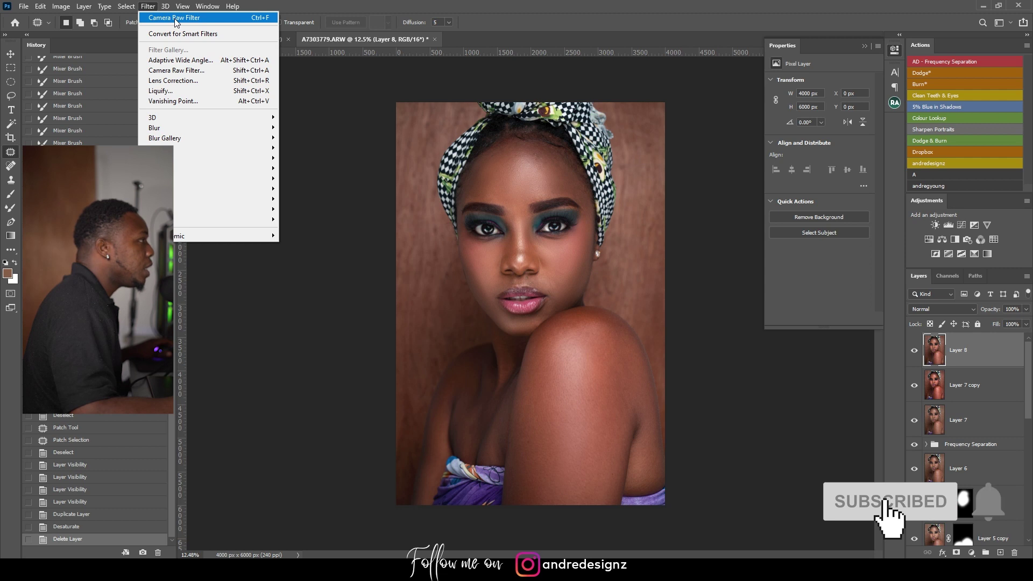
left_click(174, 19)
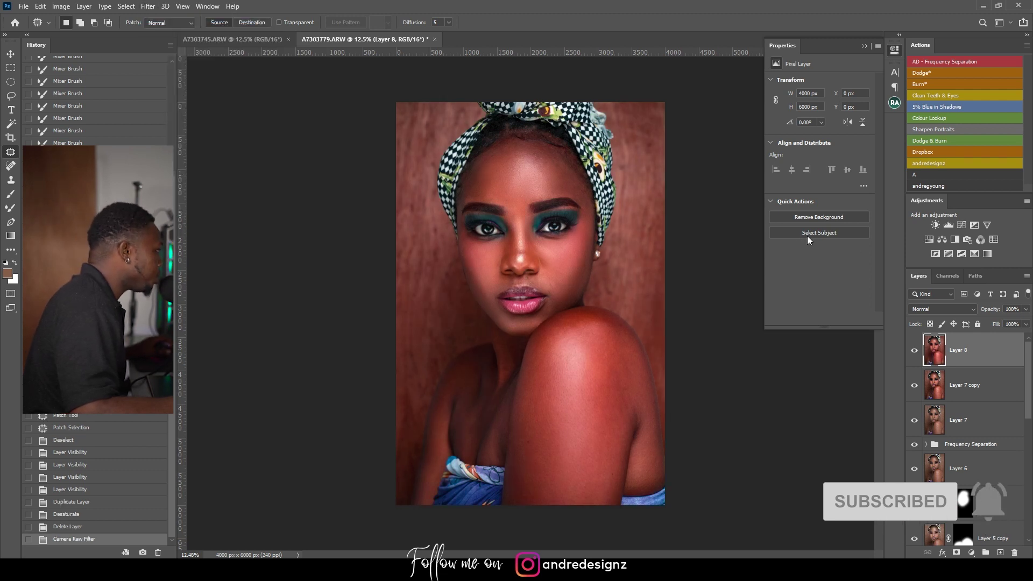
key("ctrl+z")
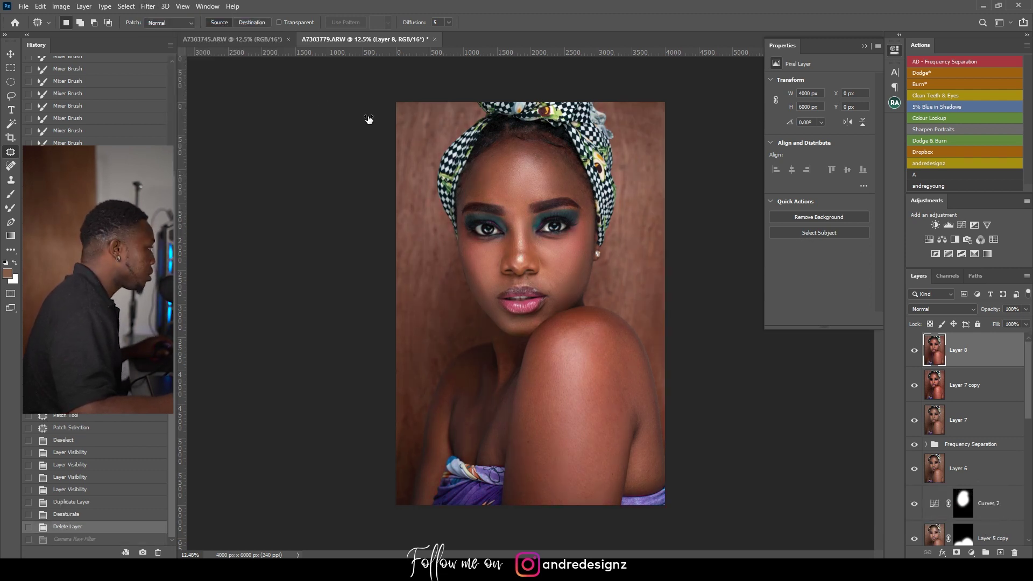
Try Camera Raw Color and Creative presets such as Bright, Warm Contrast and Red Lift Matte on Layer 8, and cancel the filter.
left_click(156, 6)
mouse_move(164, 6)
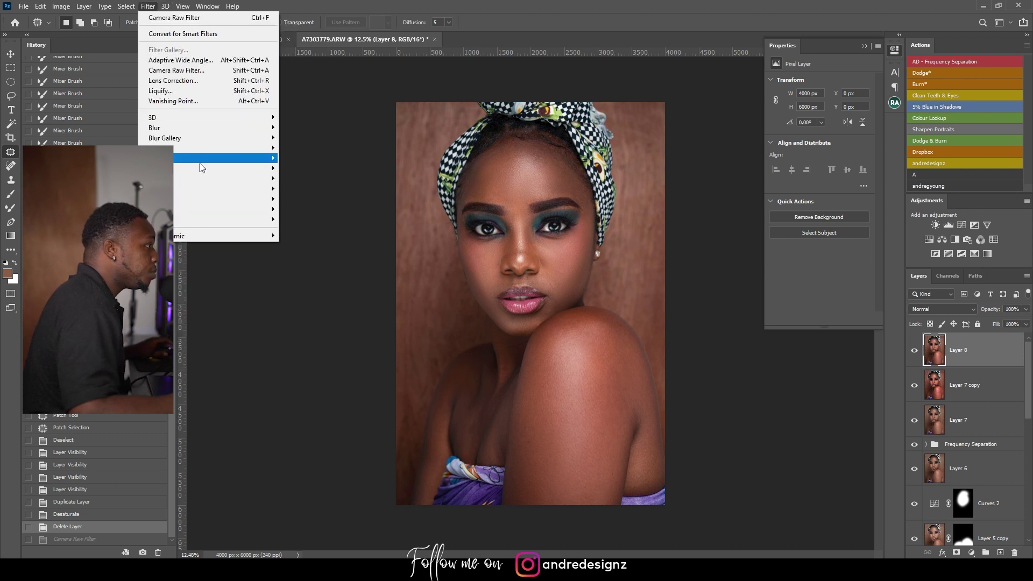
left_click(181, 70)
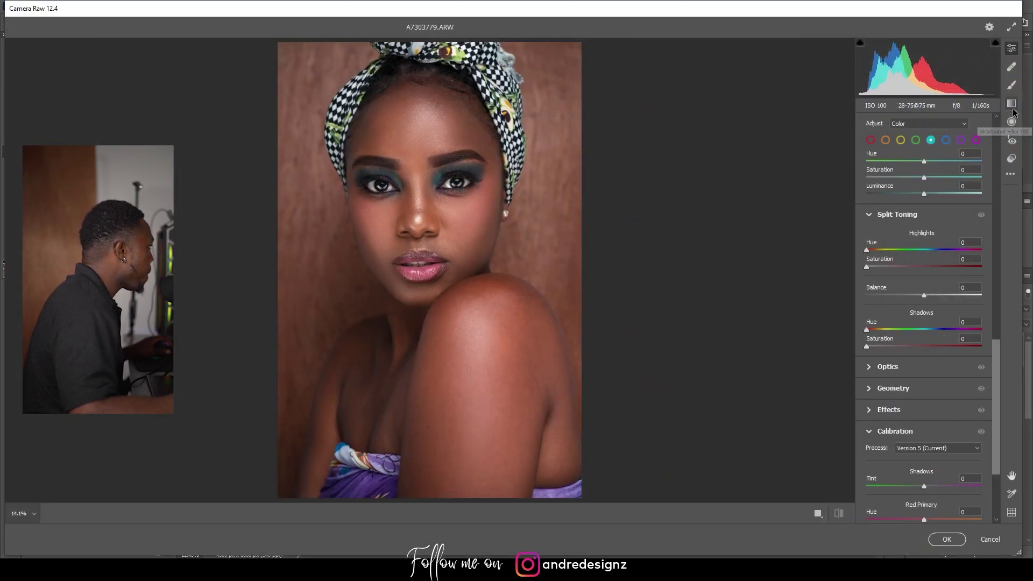
left_click(1011, 159)
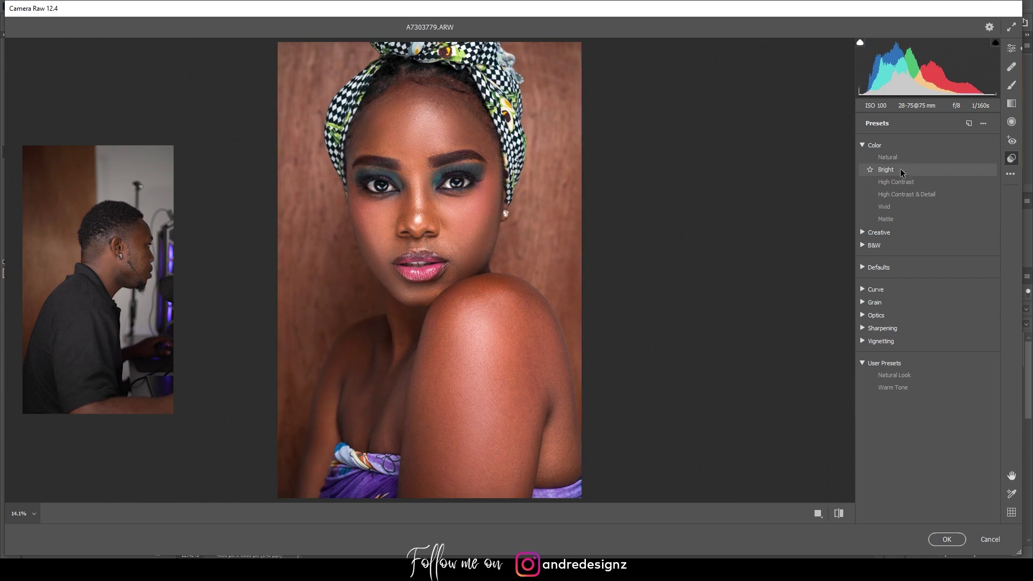
left_click(868, 234)
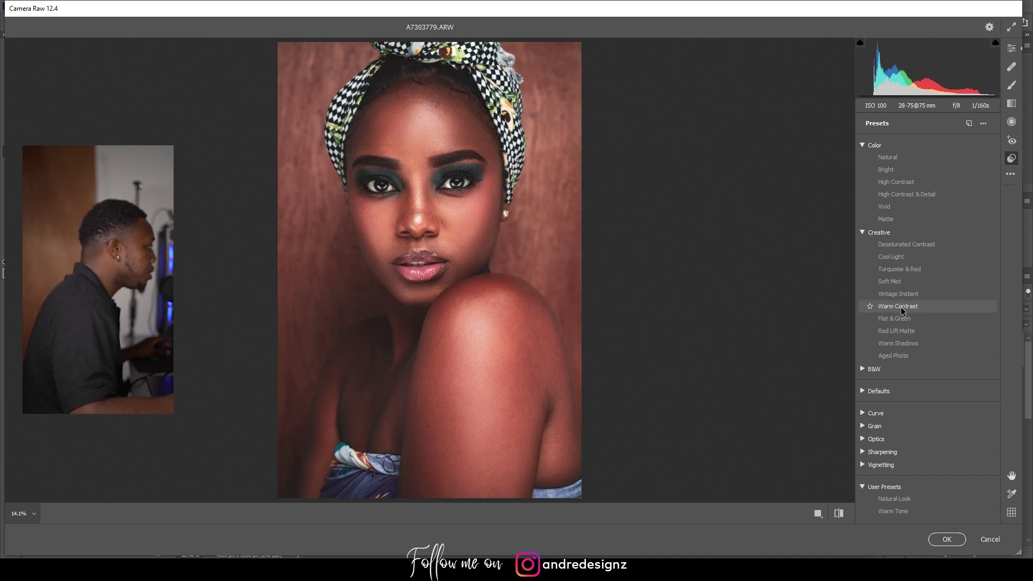
left_click(902, 308)
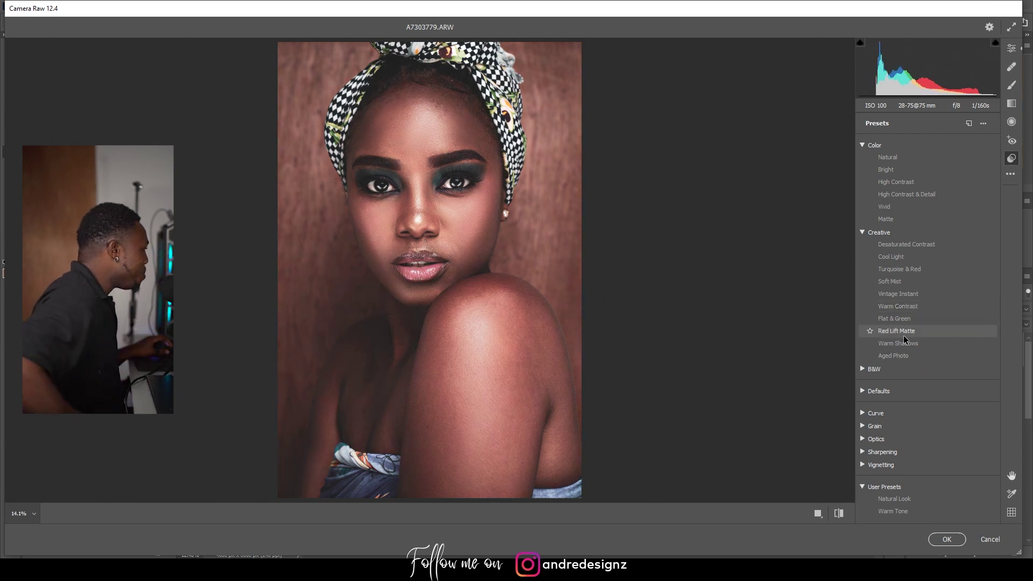
left_click(1000, 540)
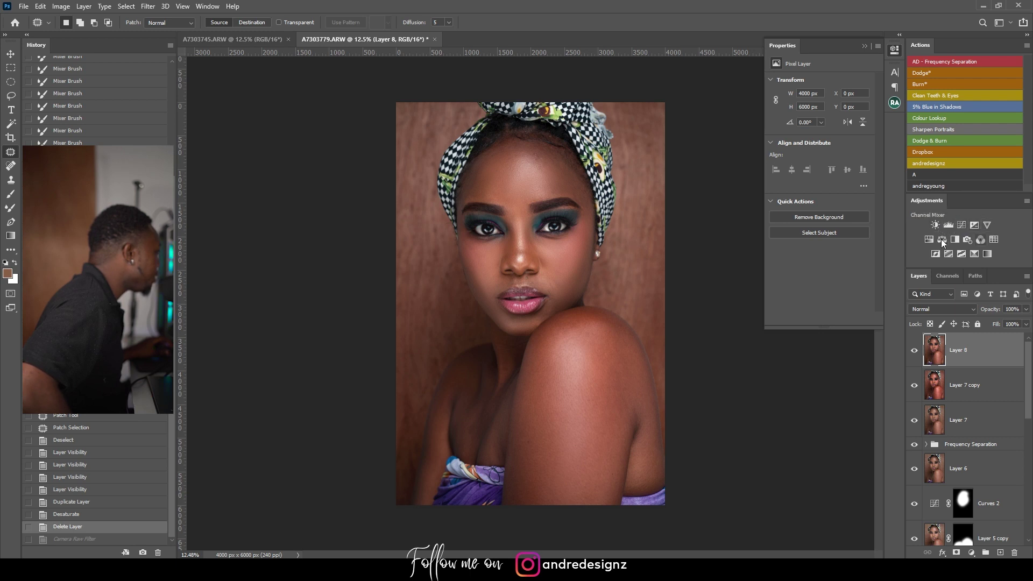
Add a Color Lookup adjustment layer above Layer 8 and try the 2Strip.look 3D LUT, dismissing the LUT file loading.
left_click(992, 241)
left_click(841, 82)
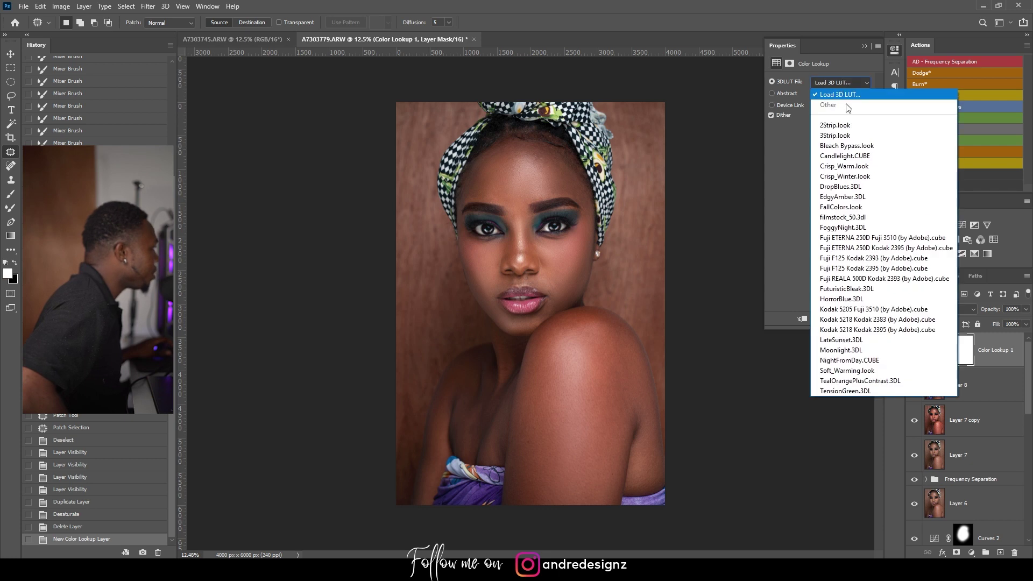
left_click(847, 124)
key("Up")
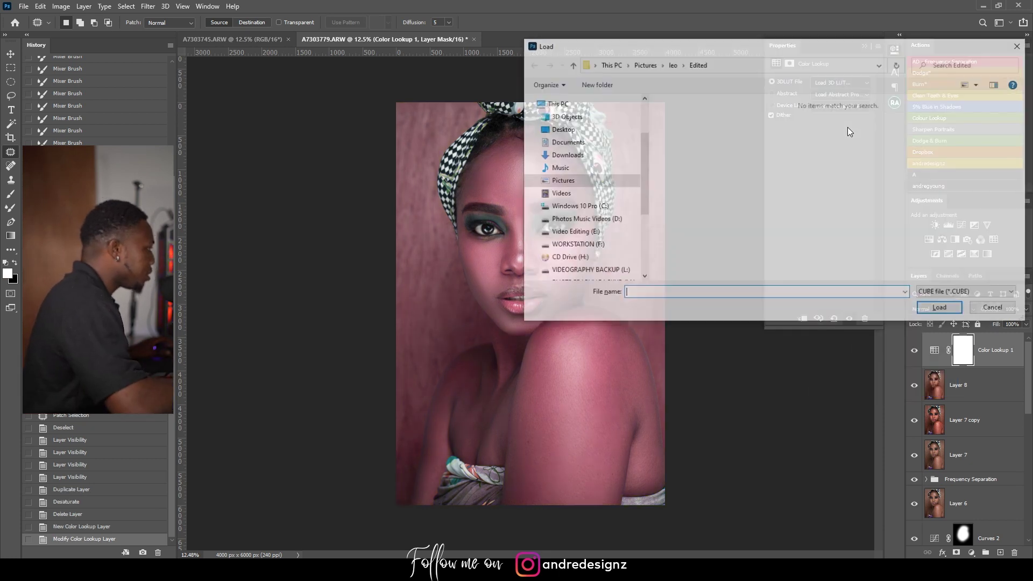
left_click(996, 310)
Try 3D LUT presets such as FallColors.look, FoggyNight.3DL and Fuji F125 Kodak on the Color Lookup layer.
left_click(838, 83)
left_click(851, 170)
key("Down")
key("Down")
key("Down")
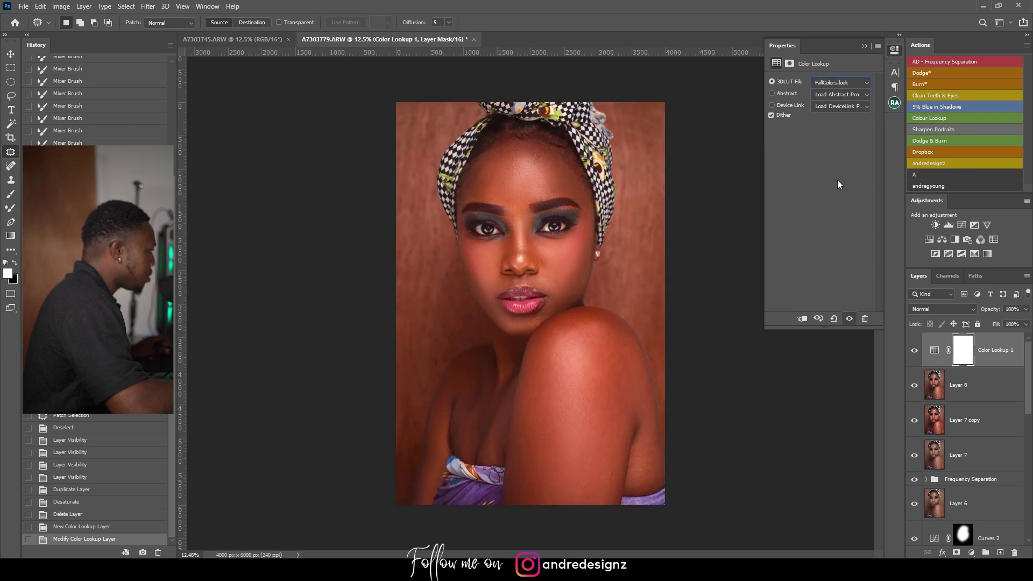
key("Down")
key("Down")
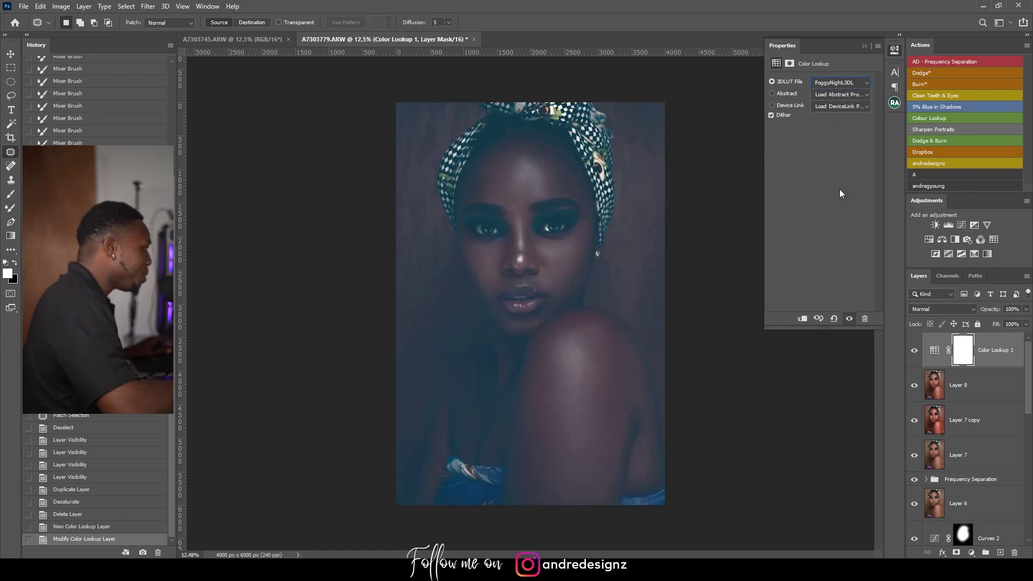
key("Down")
key("Down")
key("Down")
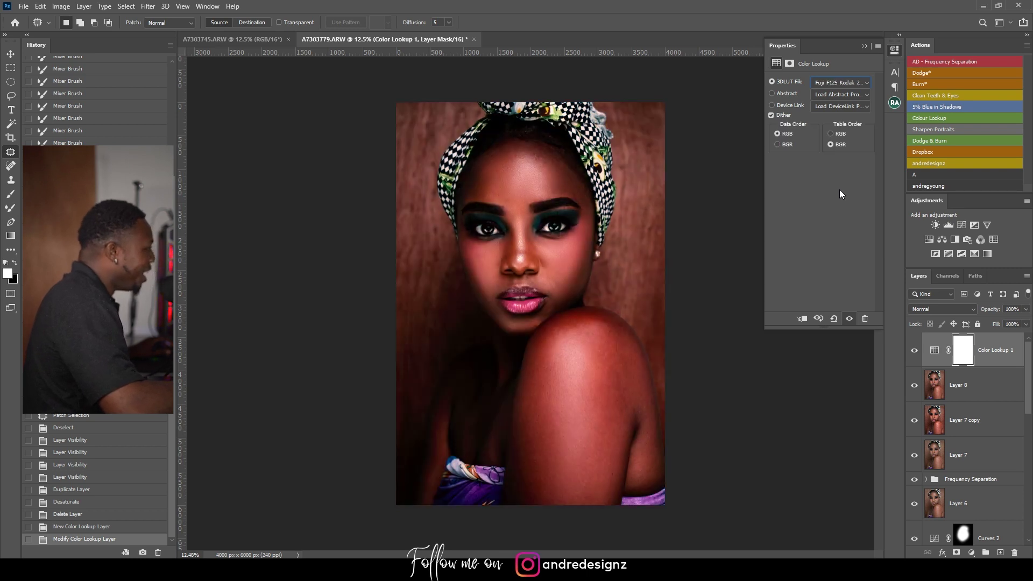
Set the Color Lookup layer's 3D LUT to the Fuji ETERNA 250 preset directly after FoggyNight.3DL.
key("Up")
key("Up")
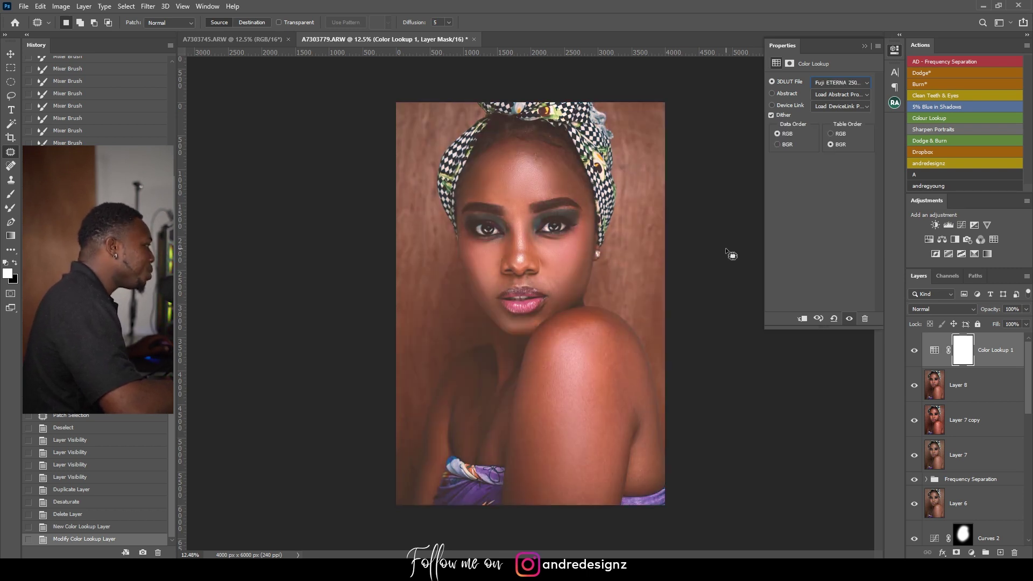
key("Down")
key("Up")
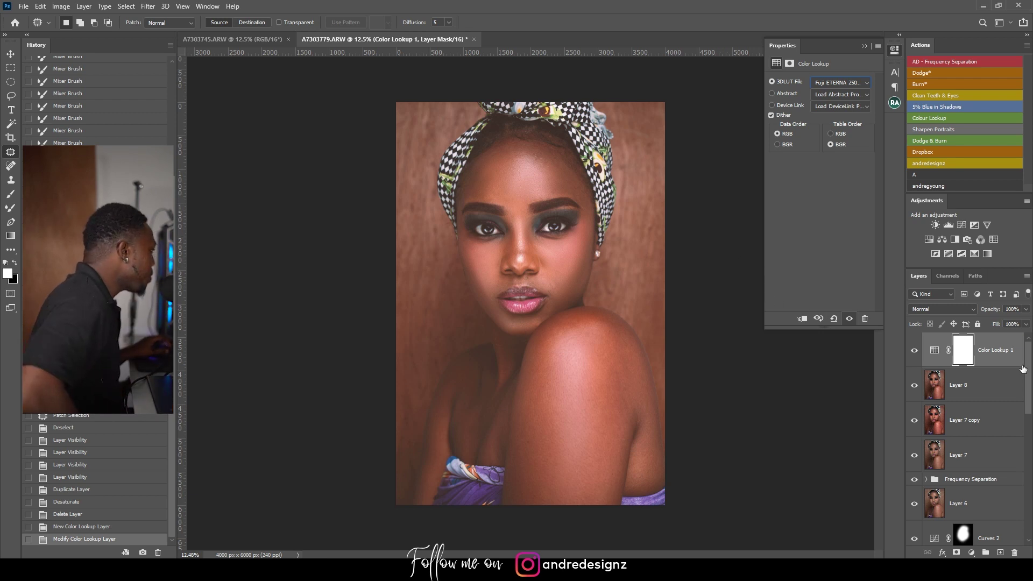
Lower the opacity of the Color Lookup 1 layer to 48%.
left_click(935, 349)
left_click(1026, 310)
left_click_drag(1010, 323, 1003, 324)
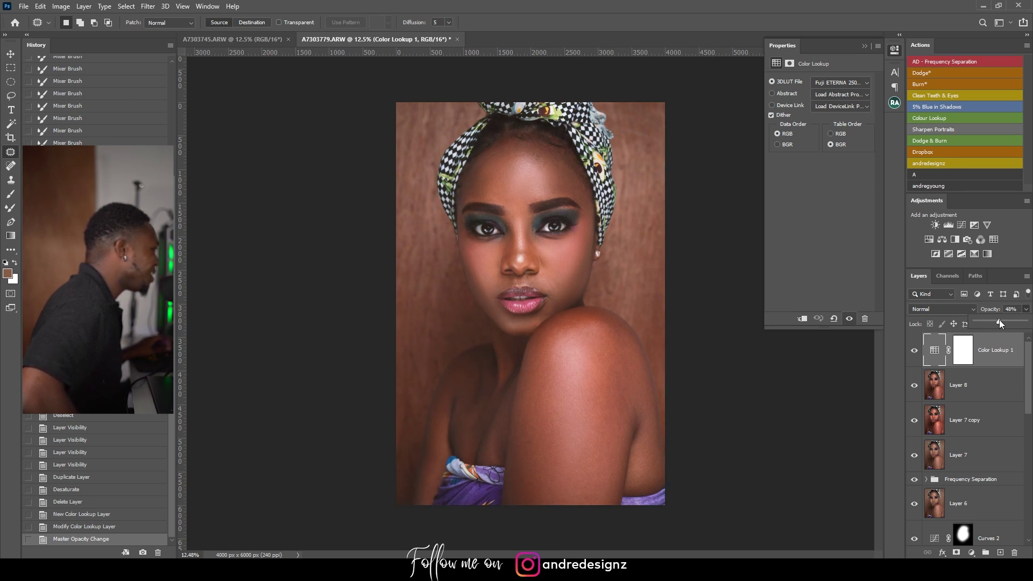
Try the blend modes from Darken through Lighter Color and Difference to Saturation on the Color Lookup 1 layer.
left_click(947, 308)
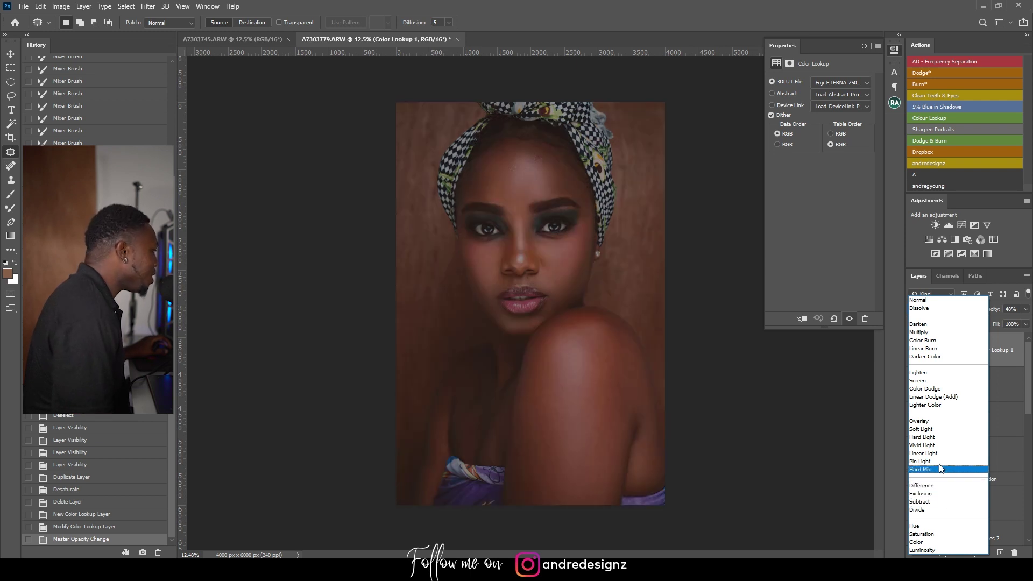
left_click(929, 324)
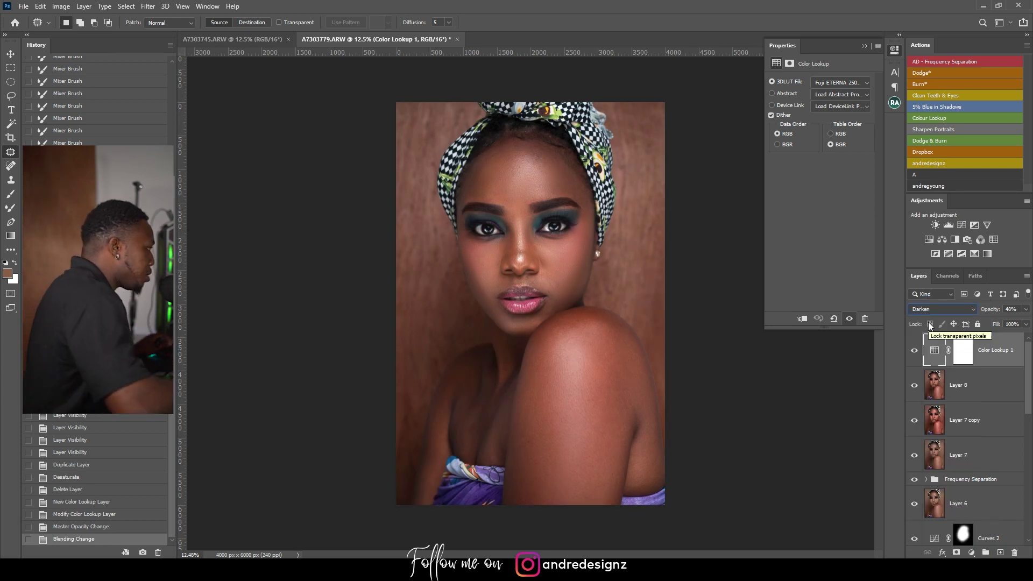
key("Down")
key("Down")
key("Down")
key("Down")
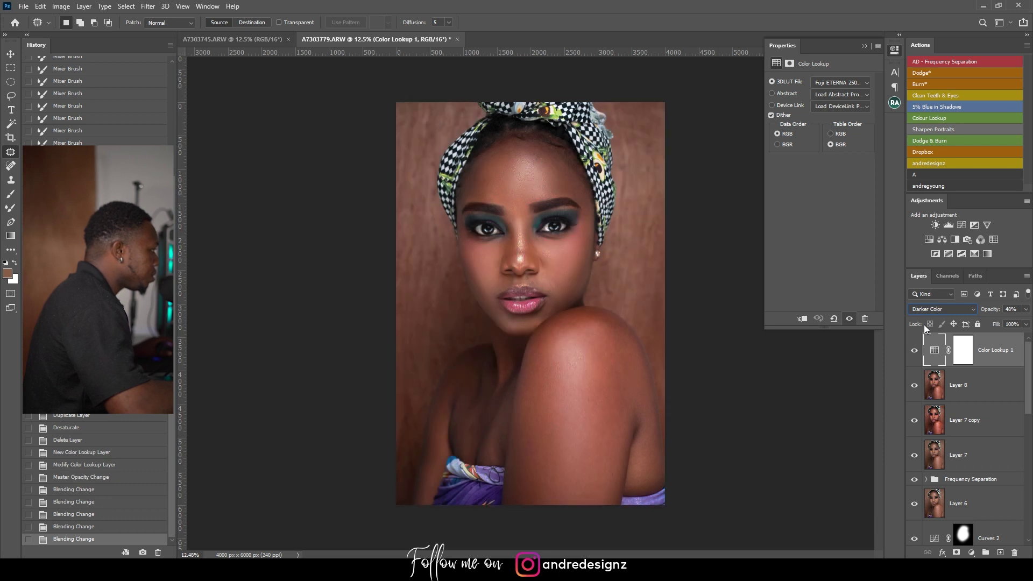
key("Down")
key("Down")
key("Down")
key("Down")
key("Down")
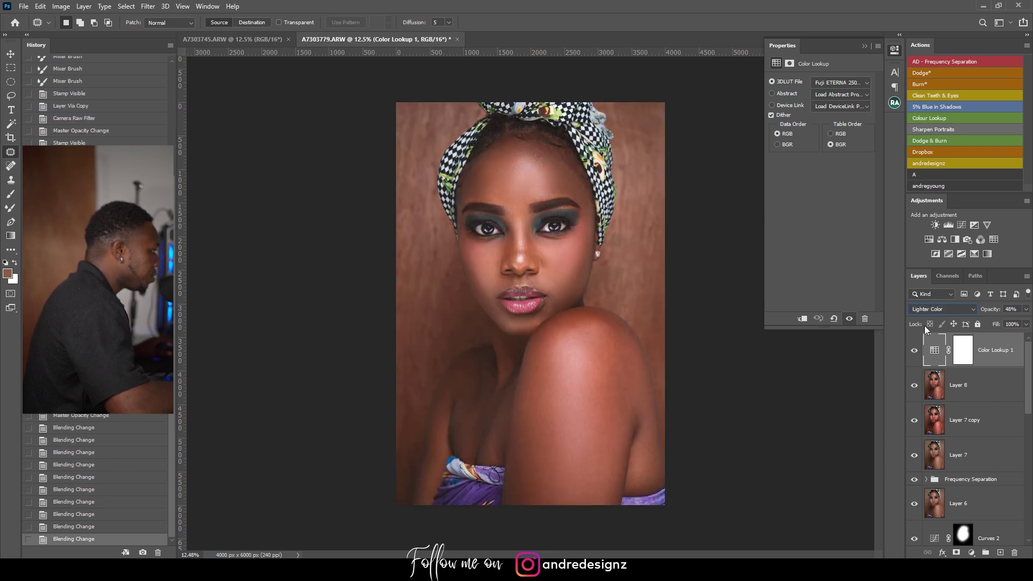
key("Down")
key("Down")
key("Down")
key("Down")
key("Down")
key("Down")
key("Down")
key("Down")
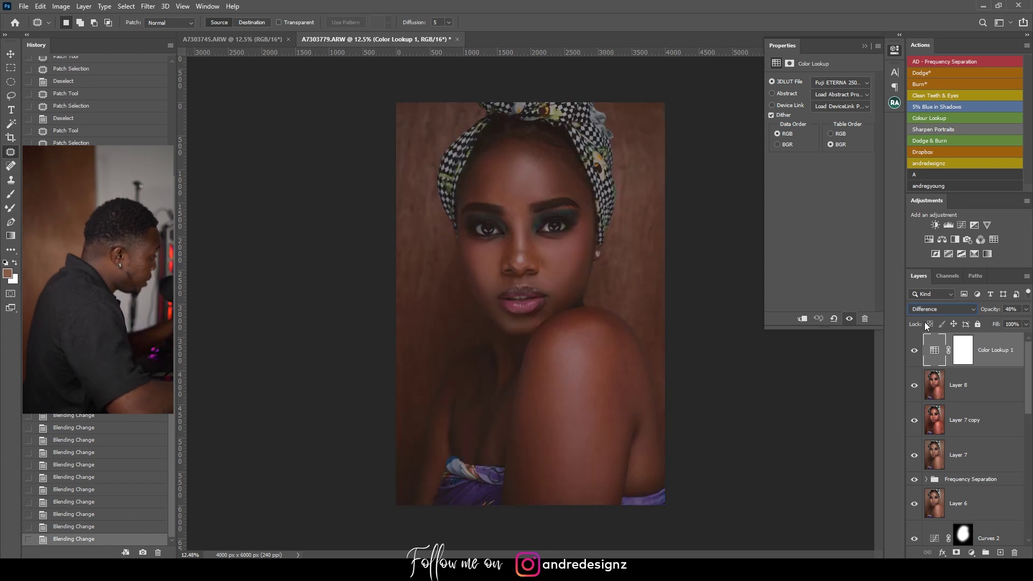
key("Down")
key("Down")
key("Down")
key("Down")
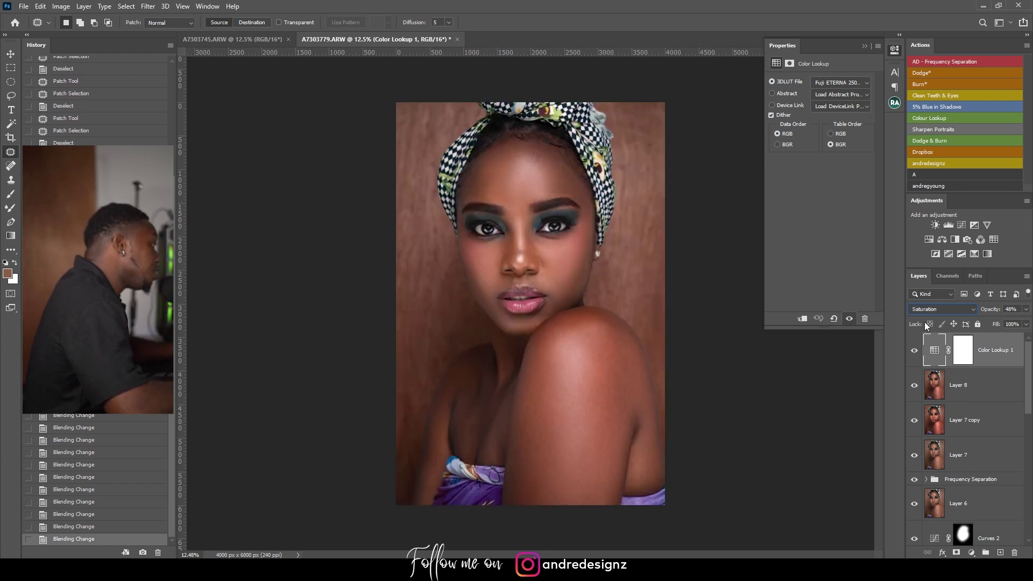
Go back through blend modes such as Linear Light and Hard Light to Darker Color on the Color Lookup 1 layer.
key("Up")
key("Up")
key("Up")
key("Up")
key("Up")
key("Up")
key("Up")
key("Up")
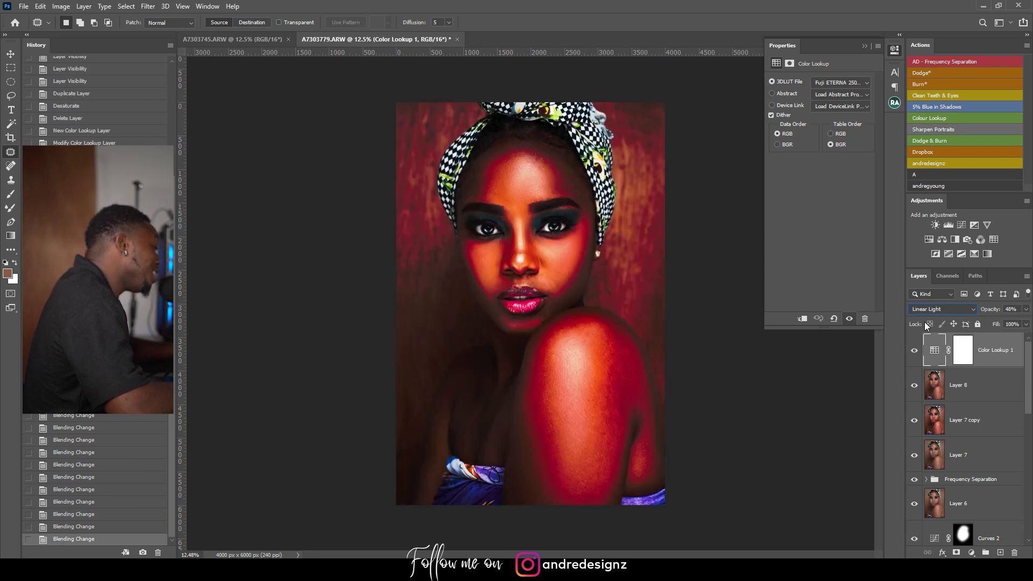
key("Up")
key("Up")
key("Up")
key("Up")
key("Up")
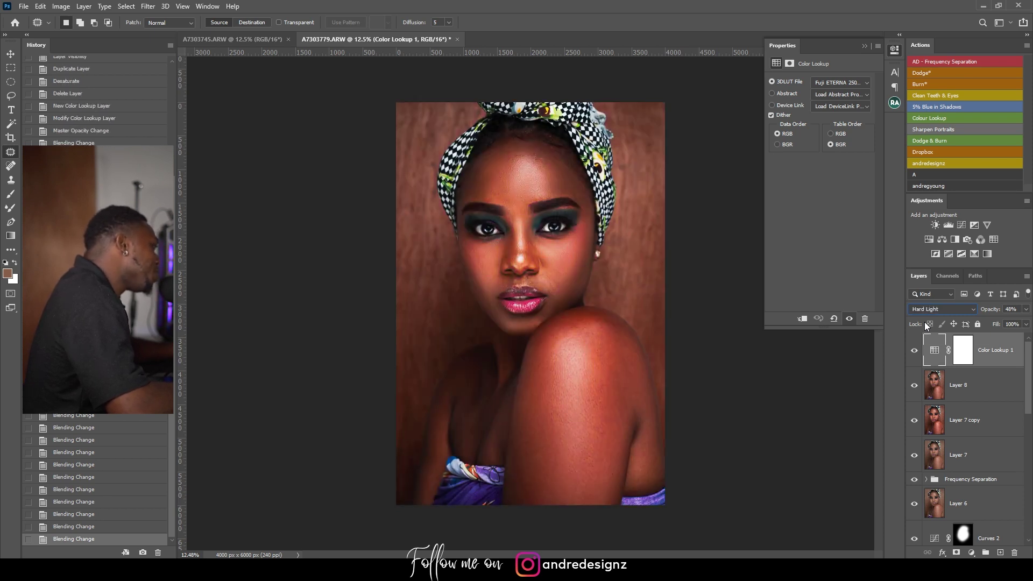
key("Up")
key("Up")
key("Up")
key("Up")
key("Up")
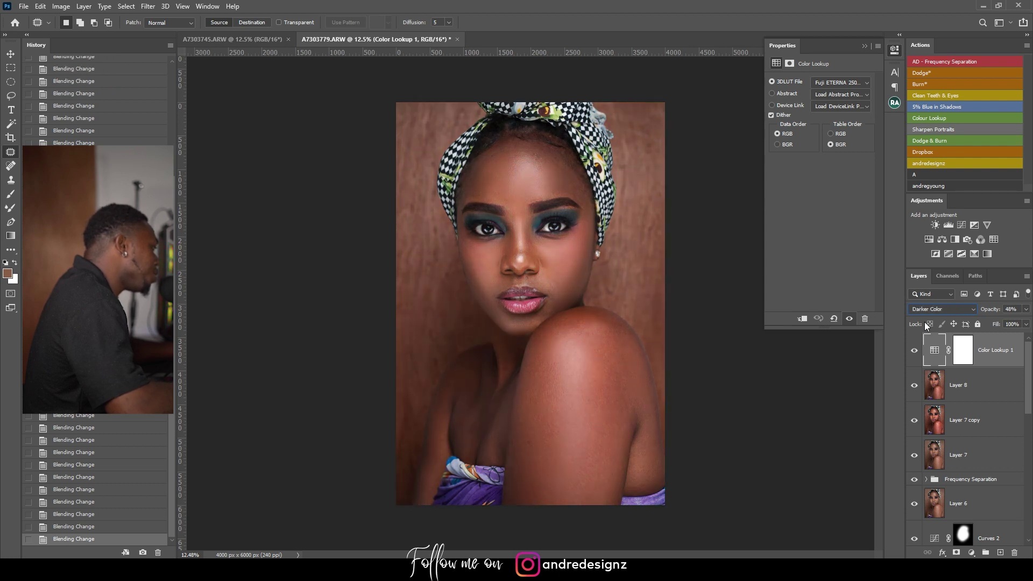
Set the blend mode of the Color Lookup 1 layer to Dissolve after comparing Darker Color and Color Burn.
key("Down")
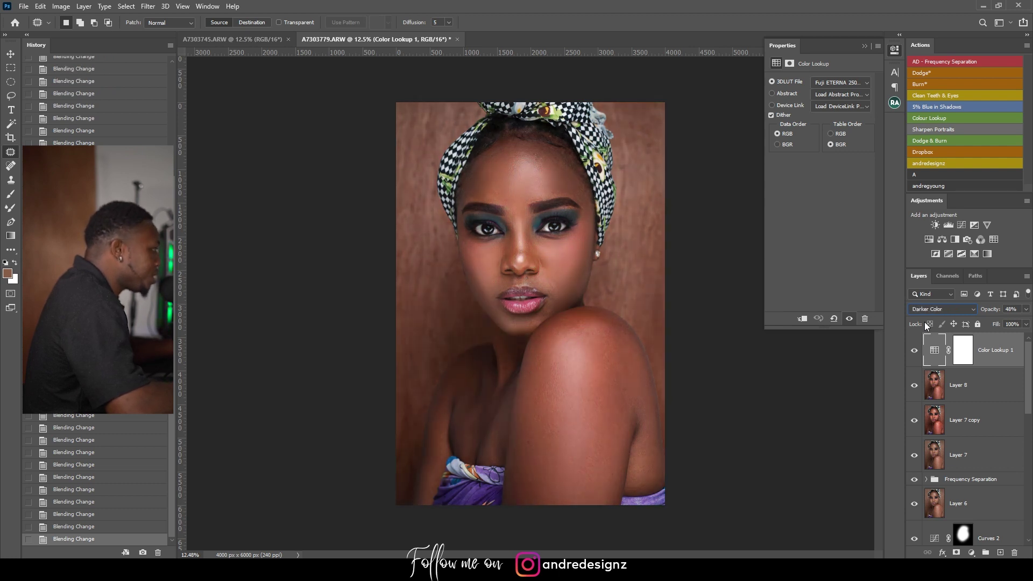
key("Up")
key("Up")
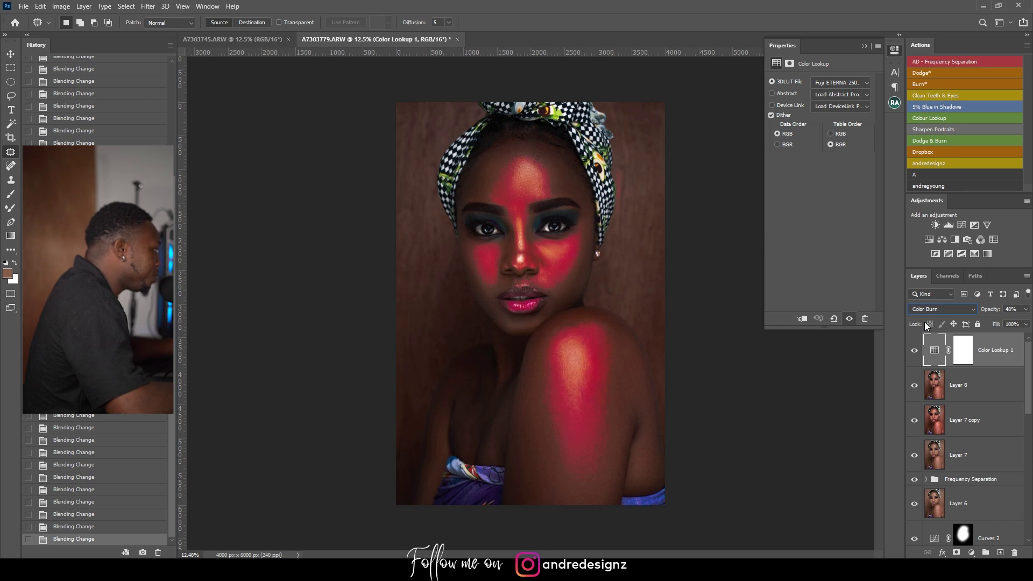
key("Up")
key("Up")
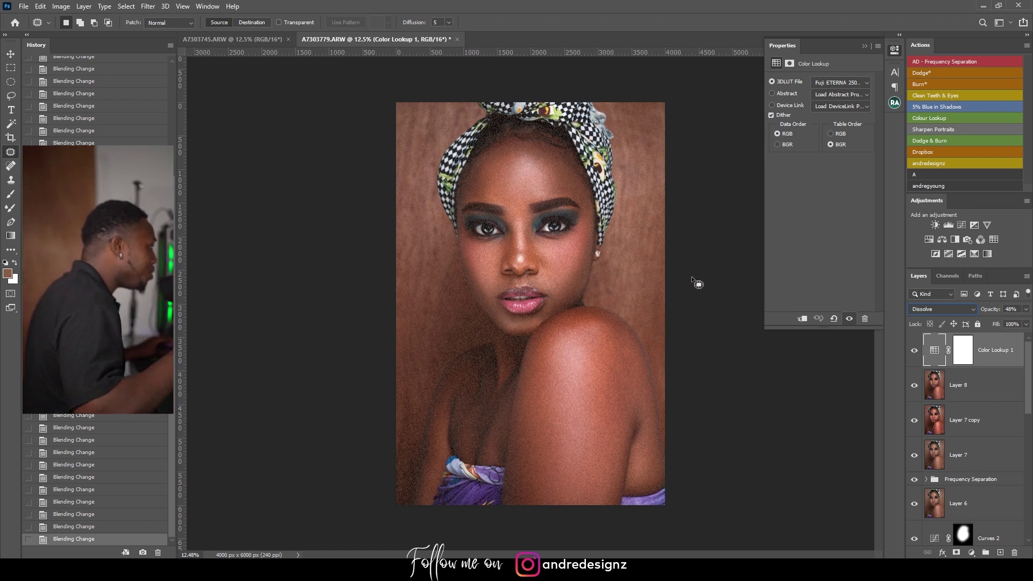
Run the 5% Blue in Shadows action to add a Color Balance adjustment layer above Color Lookup 1, and select that layer.
key("v")
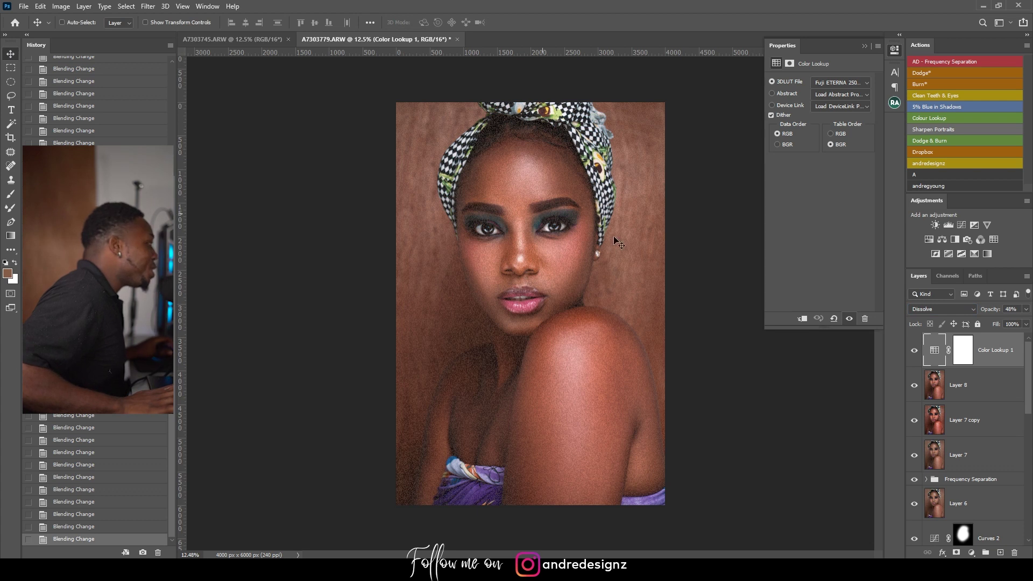
left_click(945, 106)
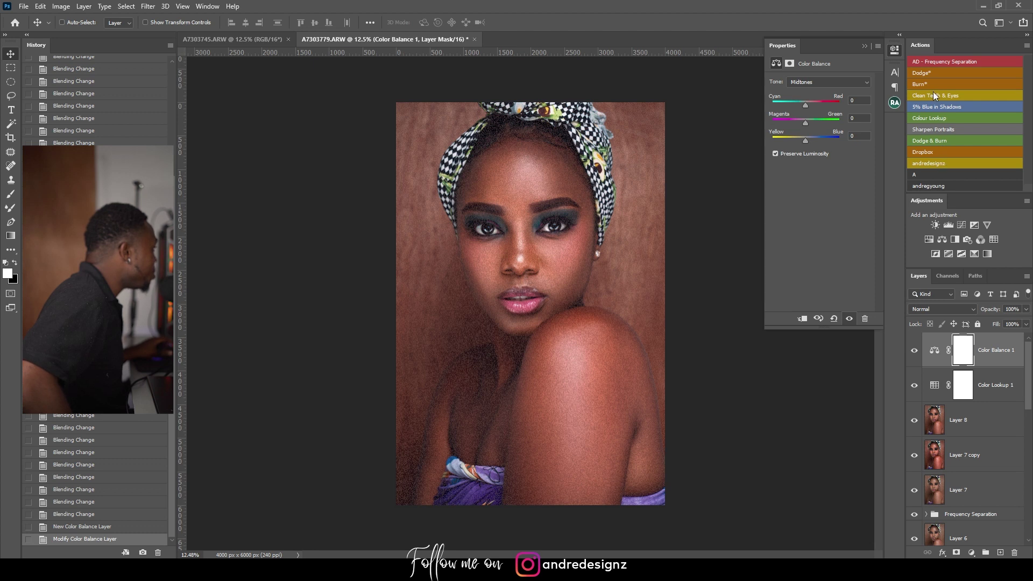
left_click(156, 7)
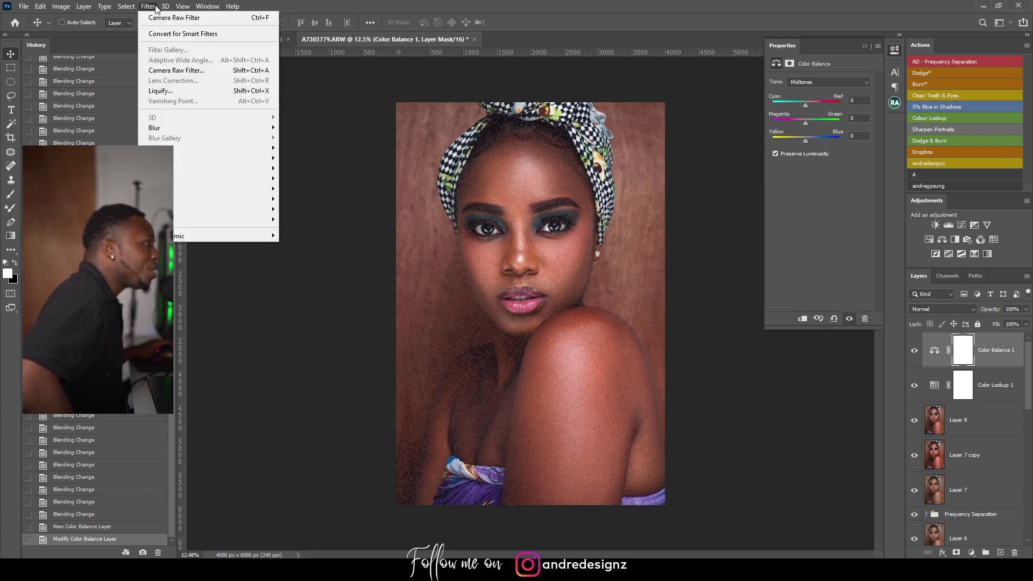
left_click(999, 344)
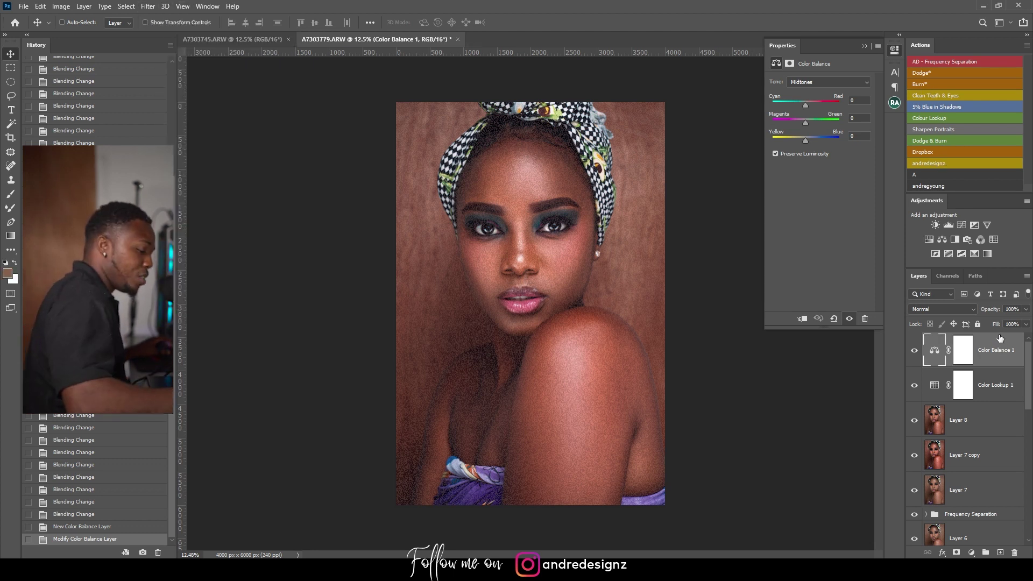
Try stamping the visible layers into a merged layer above Color Balance 1 twice, undoing it each time.
key("ctrl+shift+alt+e")
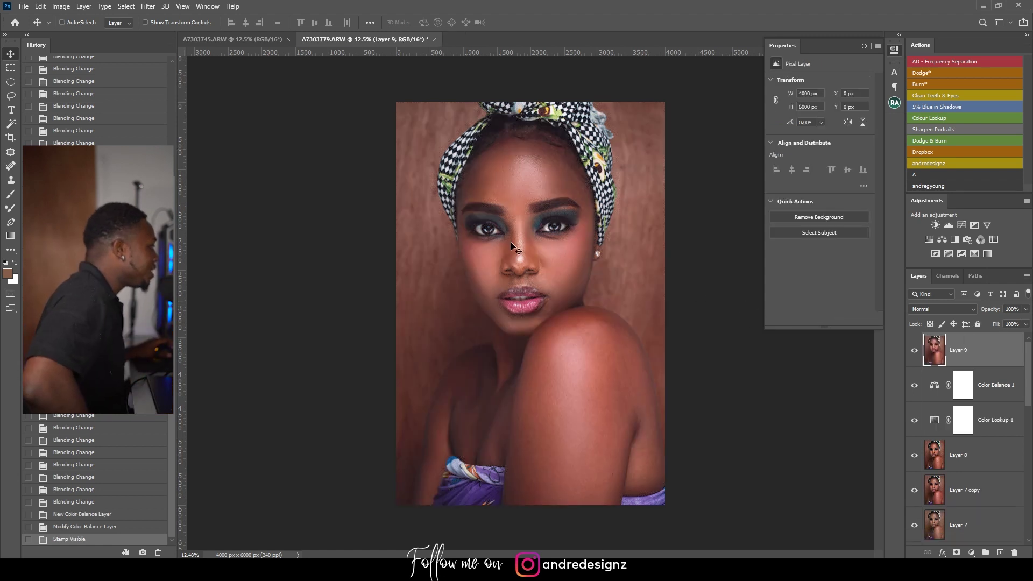
key("ctrl+z")
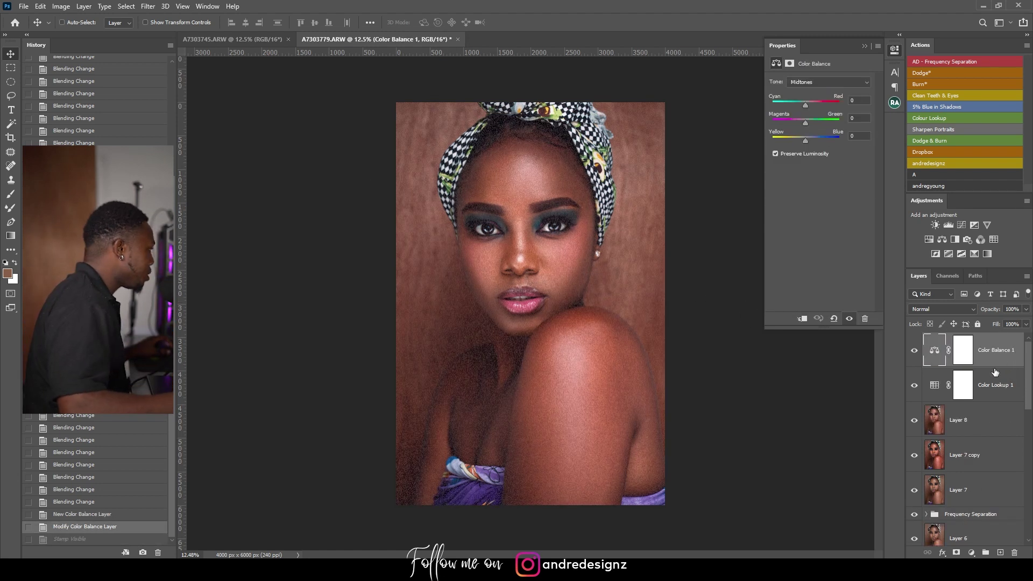
left_click(995, 383)
left_click(1001, 344)
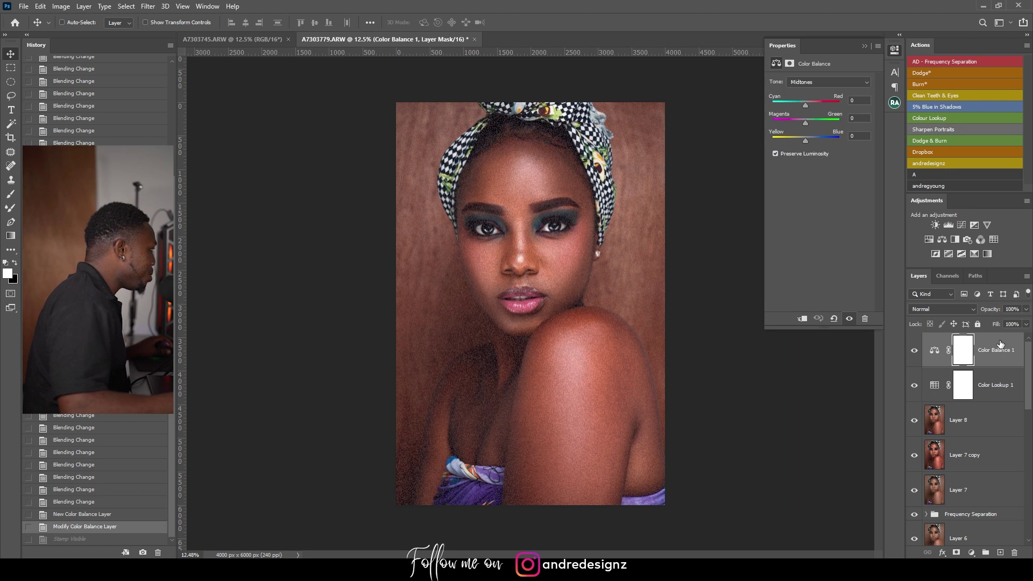
key("ctrl+shift+alt+e")
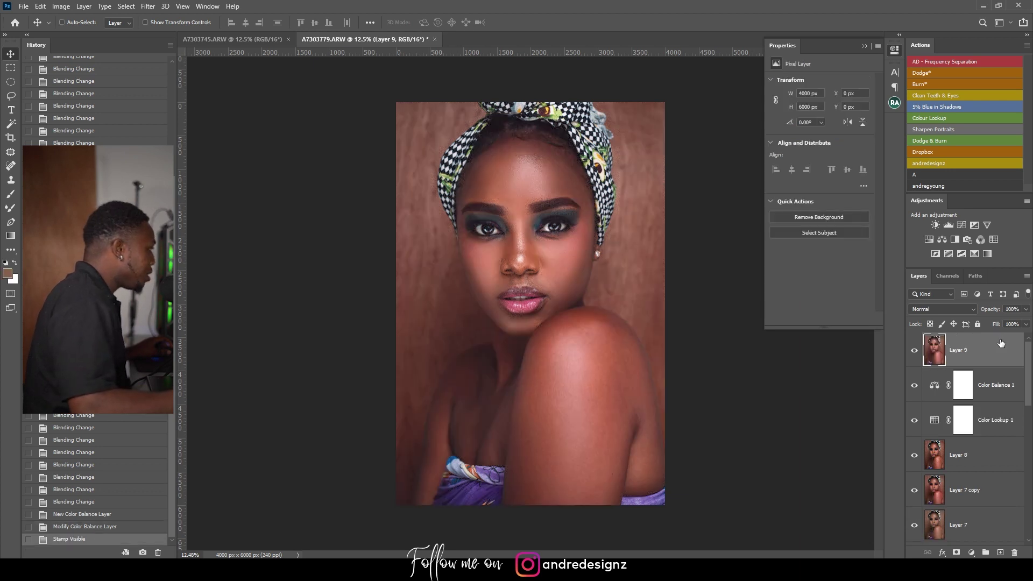
key("ctrl+z")
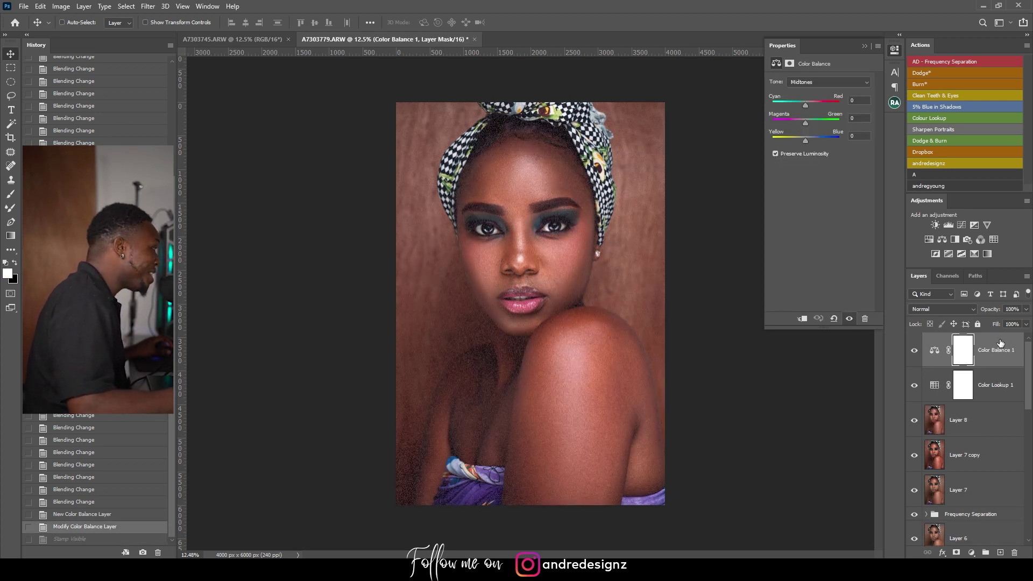
Crop the portrait to a 4:5 ratio, positioned so the whole headwrap is kept and the lower part is cut off.
scroll(511, 294, "up", 12)
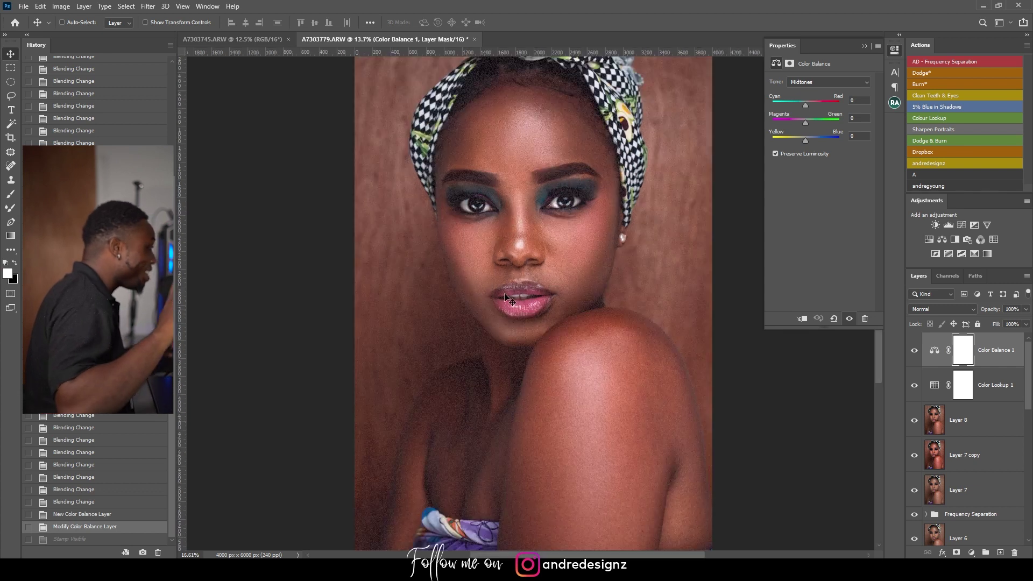
scroll(511, 294, "down", 10)
scroll(512, 293, "down", 2)
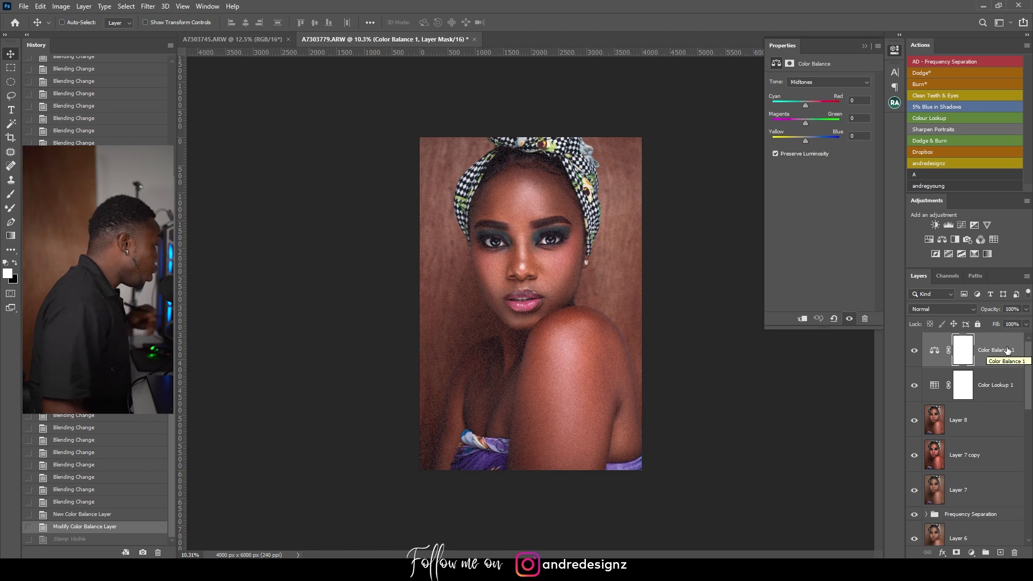
left_click(11, 138)
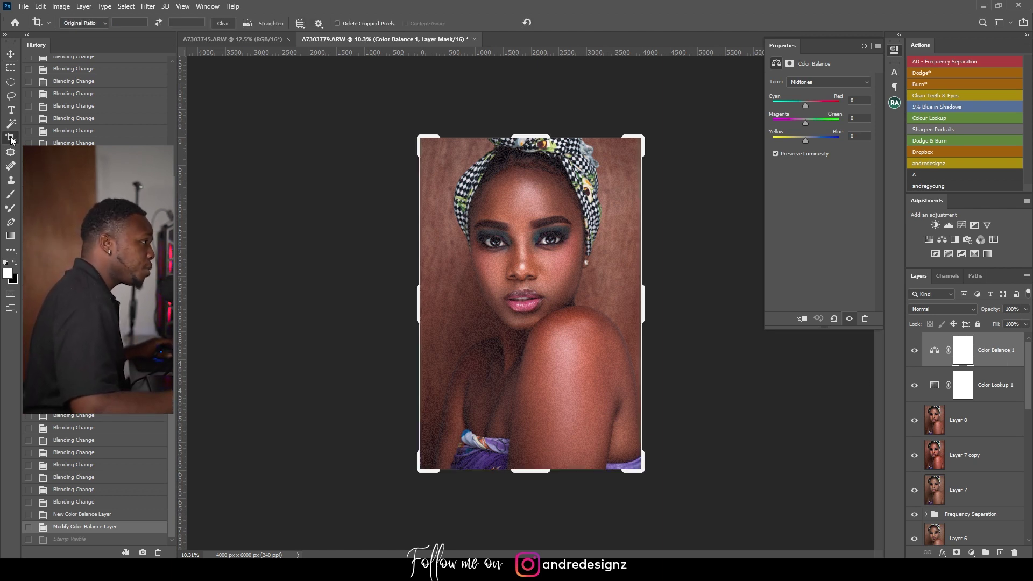
left_click(83, 23)
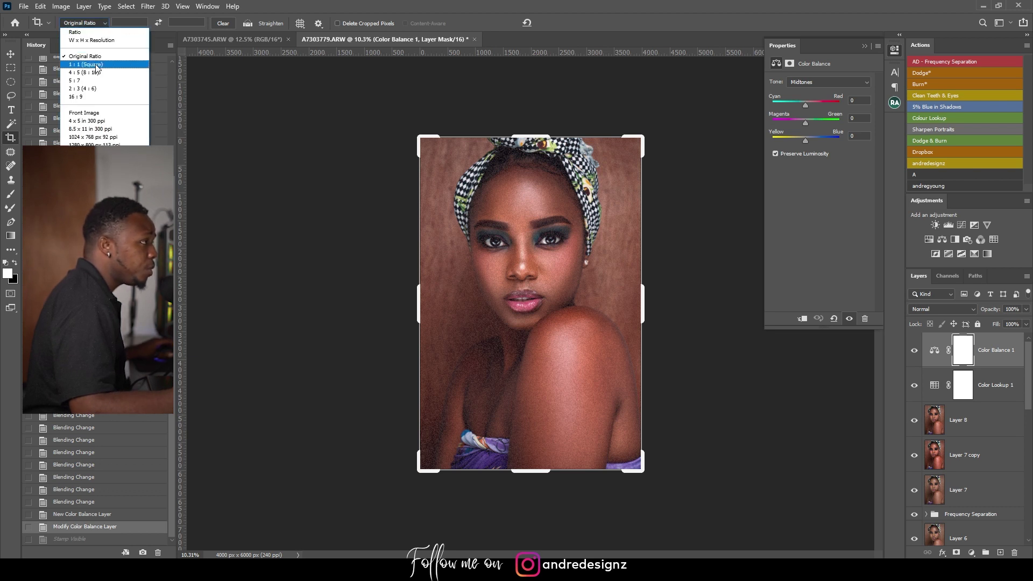
left_click(86, 72)
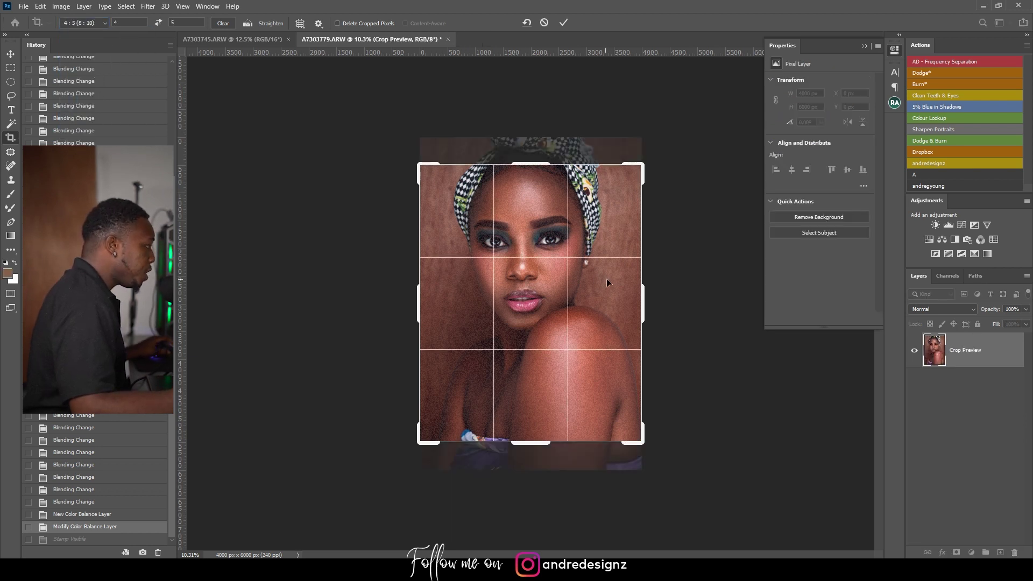
left_click_drag(608, 266, 613, 309)
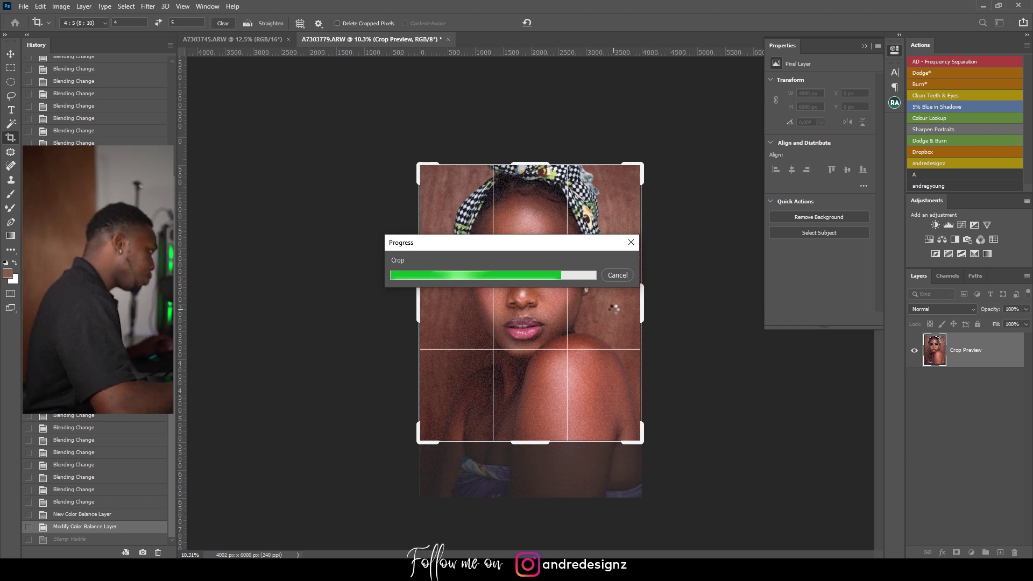
Trim the left edge of the portrait slightly with a second 4:5 crop.
left_click(454, 284)
left_click_drag(418, 297, 422, 296)
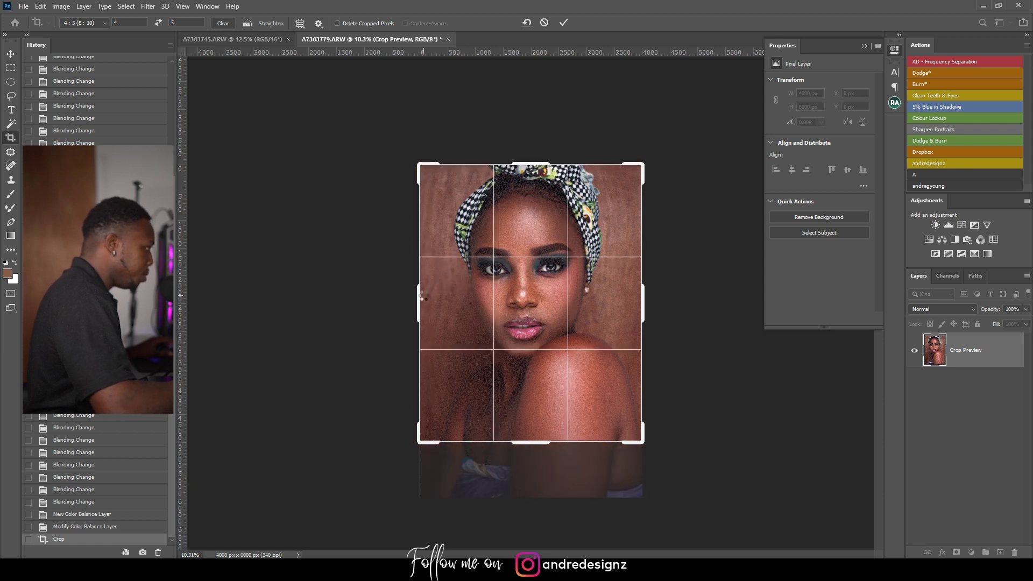
key("Return")
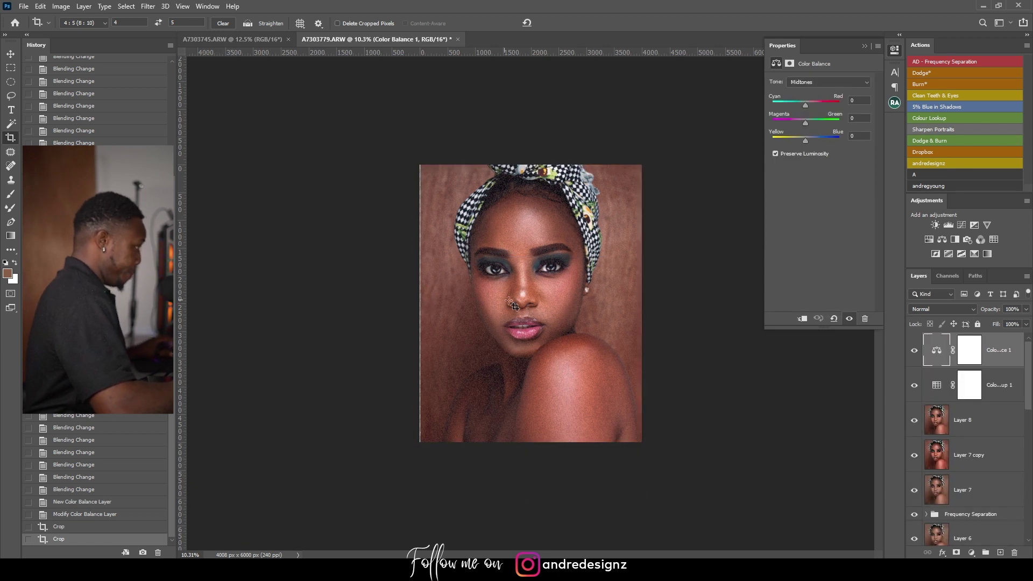
Crop the portrait once more at 4:5 to about 3877 x 4846 px, removing the thin strip along its left edge.
scroll(510, 303, "up", 3)
scroll(454, 304, "down", 3)
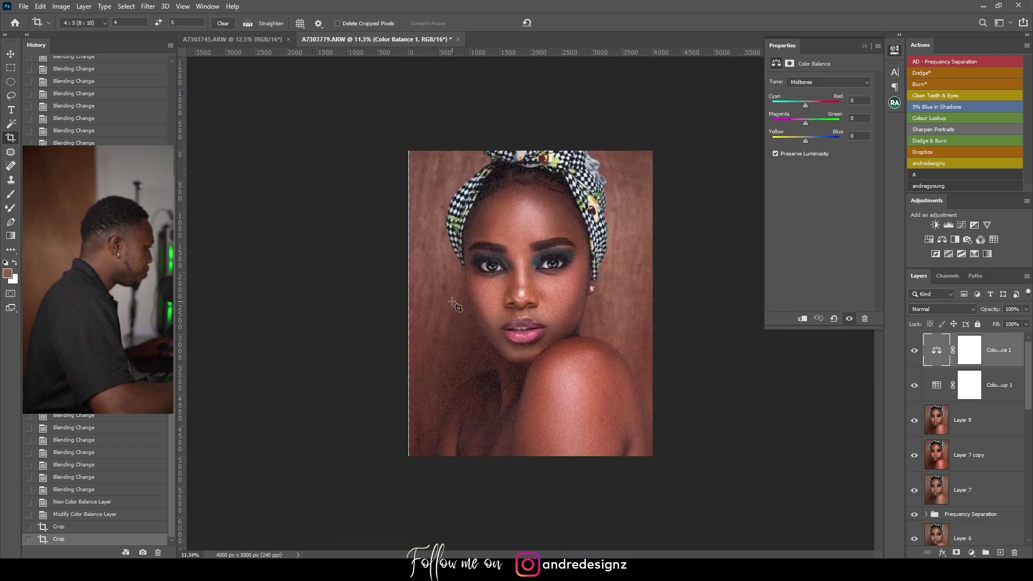
left_click(428, 254)
left_click_drag(406, 296, 410, 302)
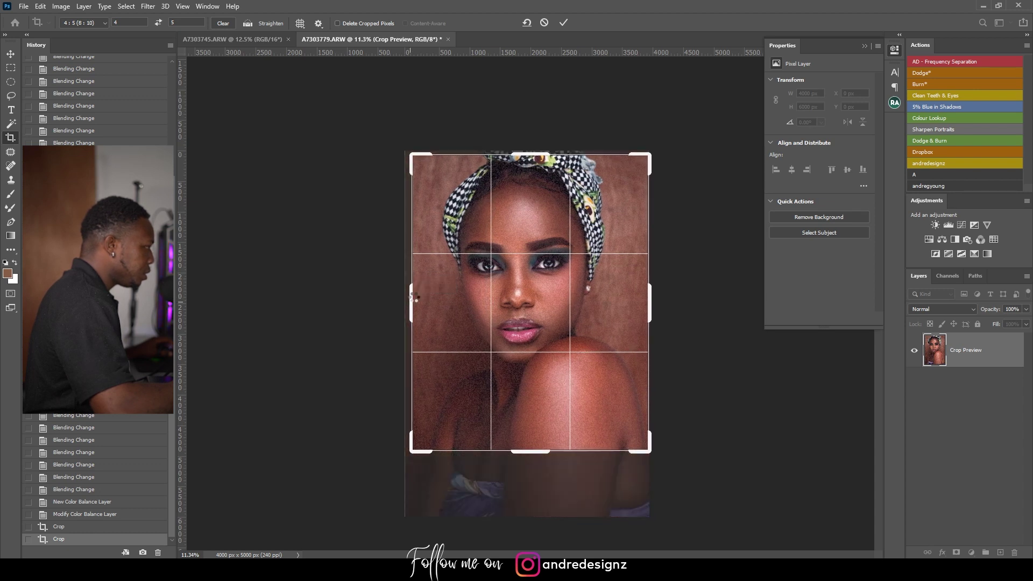
key("Return")
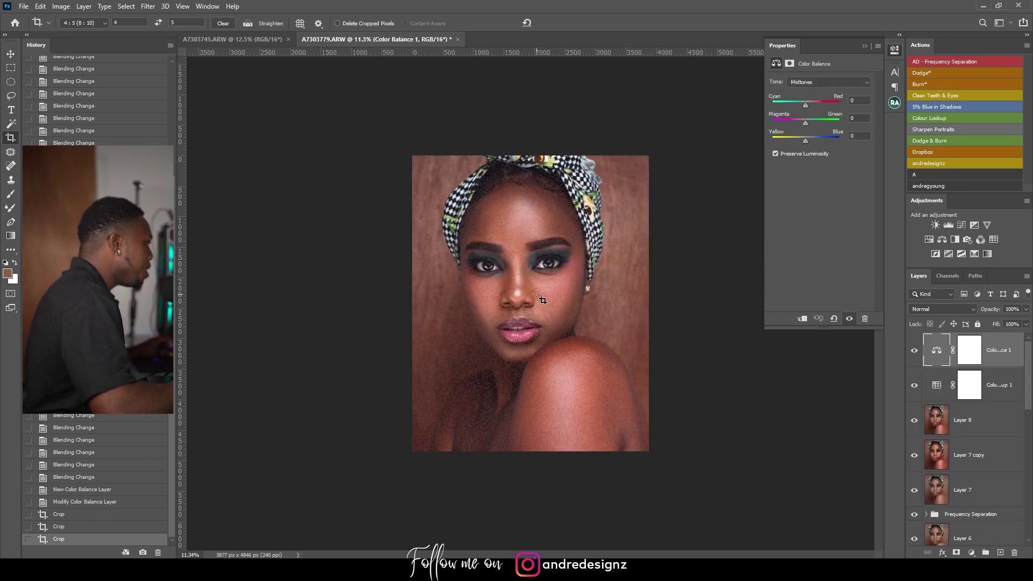
Run the andredesignz action to add the watermark text, stop it at the Align alert, and move the text onto the background beside the chin.
scroll(541, 300, "up", 5)
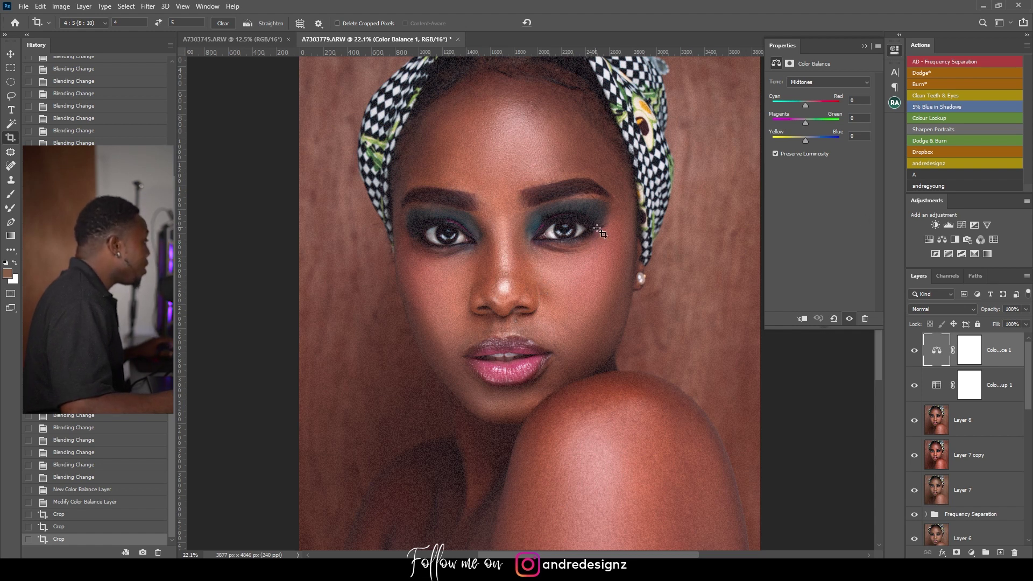
scroll(545, 276, "down", 2)
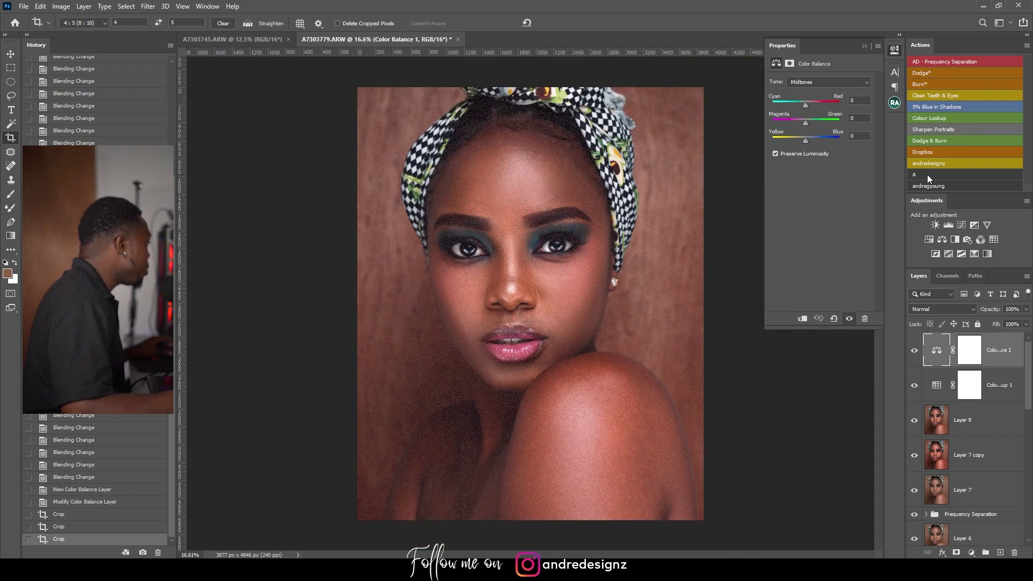
left_click(938, 164)
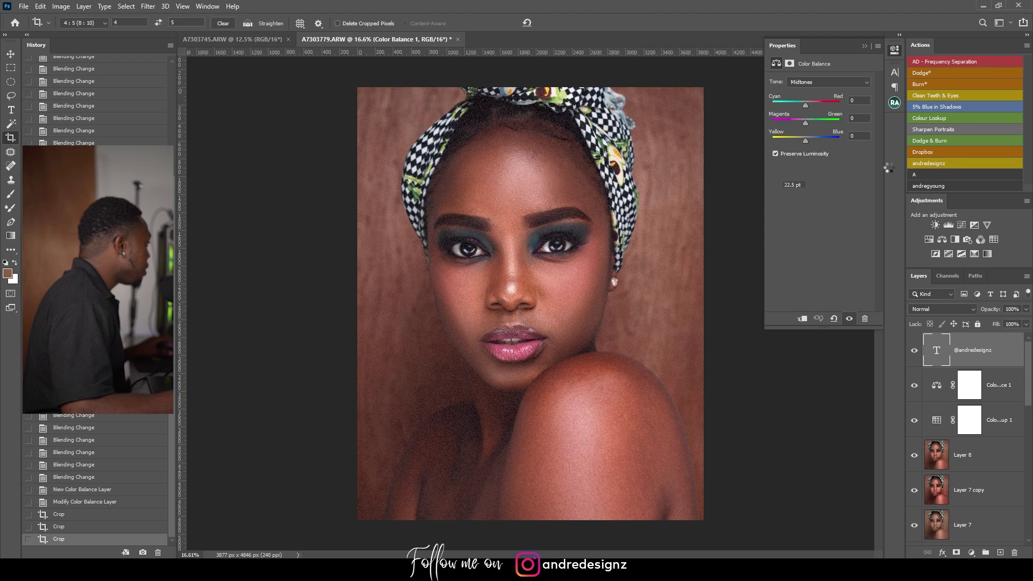
left_click(514, 211)
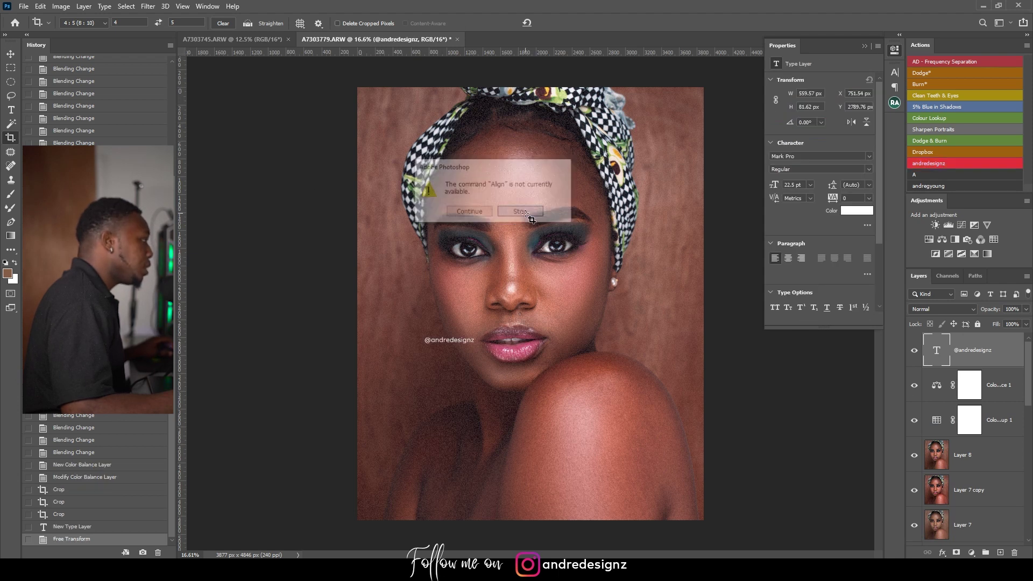
left_click(11, 54)
left_click_drag(451, 342, 407, 387)
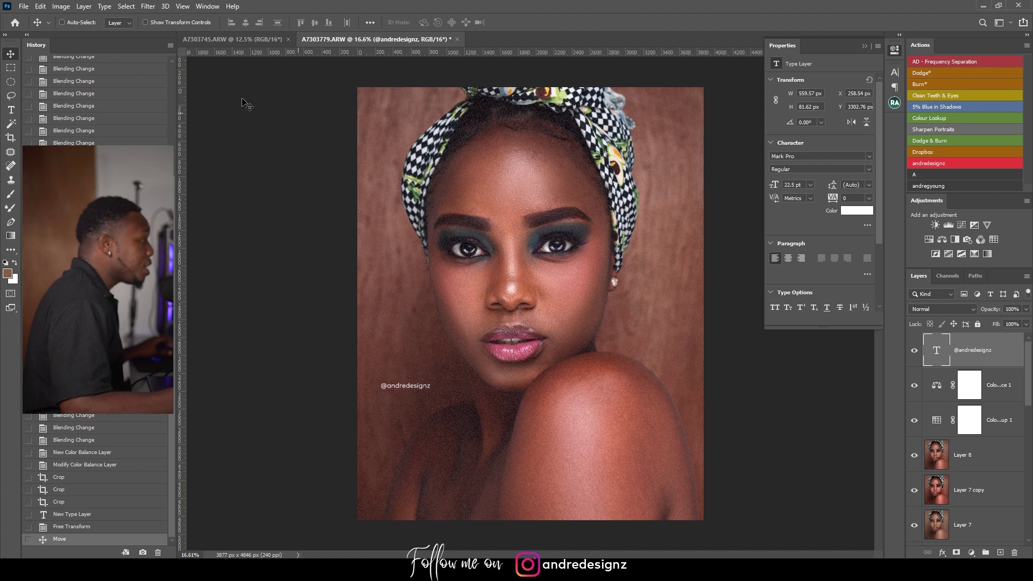
Open the Save for Web (Legacy) export, set the image width to 1080 px, and preview the whole portrait at 33.3%.
left_click(24, 5)
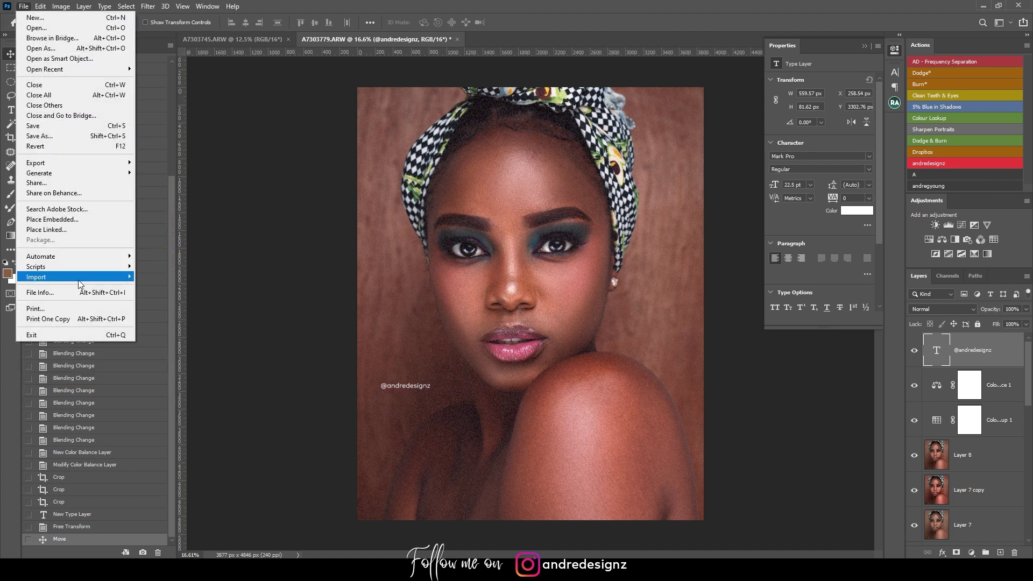
mouse_move(73, 163)
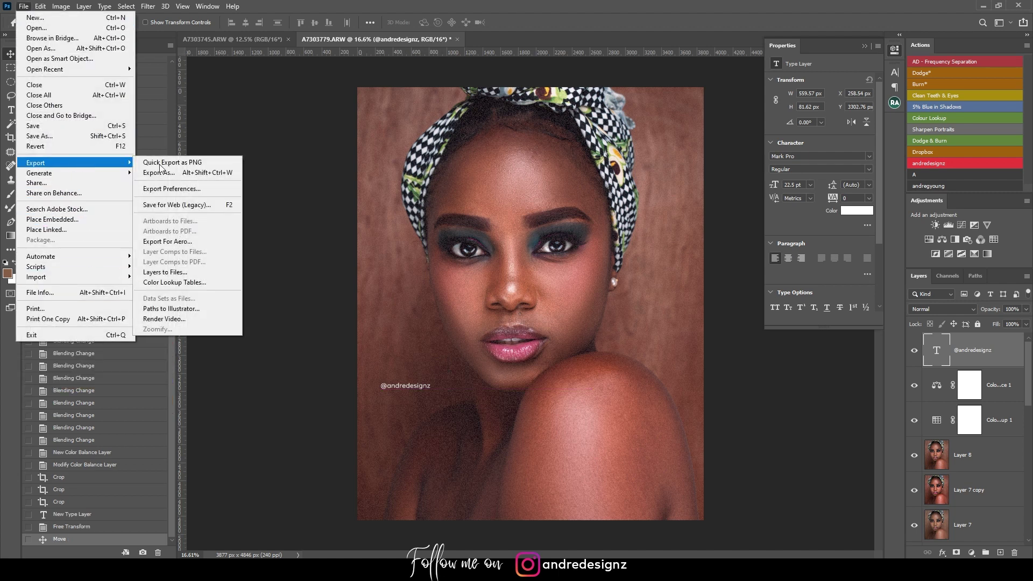
left_click(177, 205)
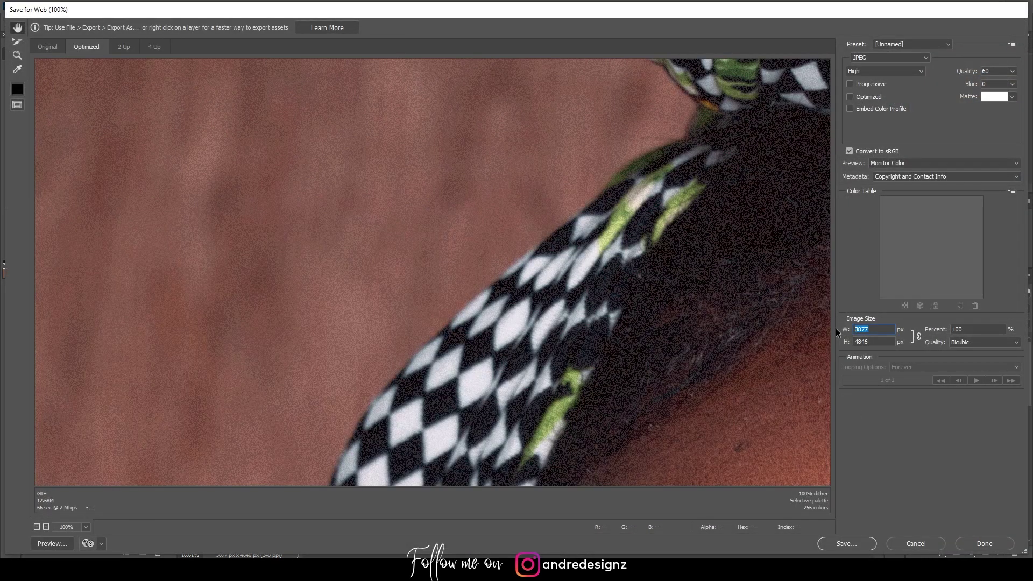
type("1080")
left_click(594, 244)
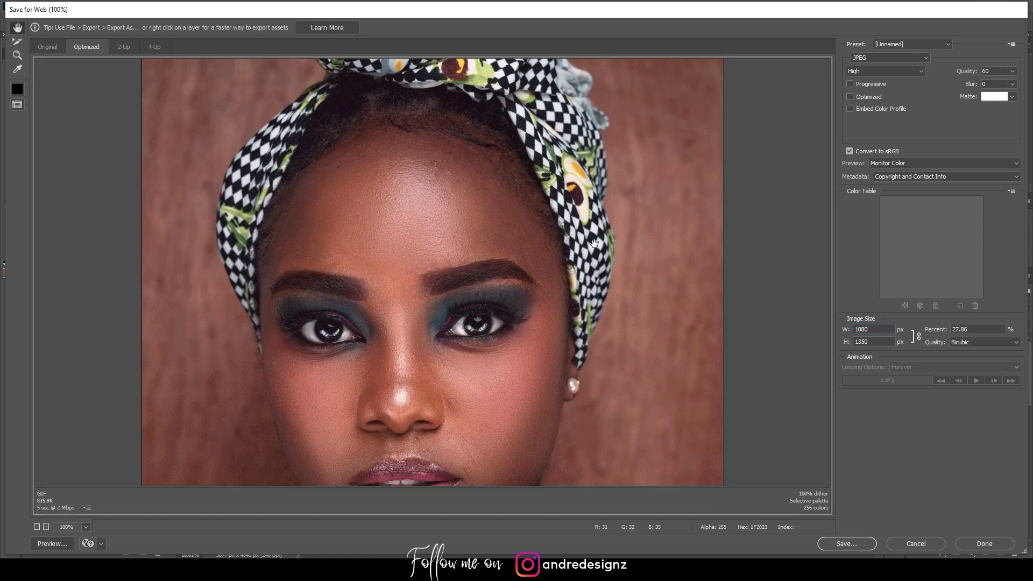
left_click(36, 527)
left_click(36, 527)
left_click(36, 527)
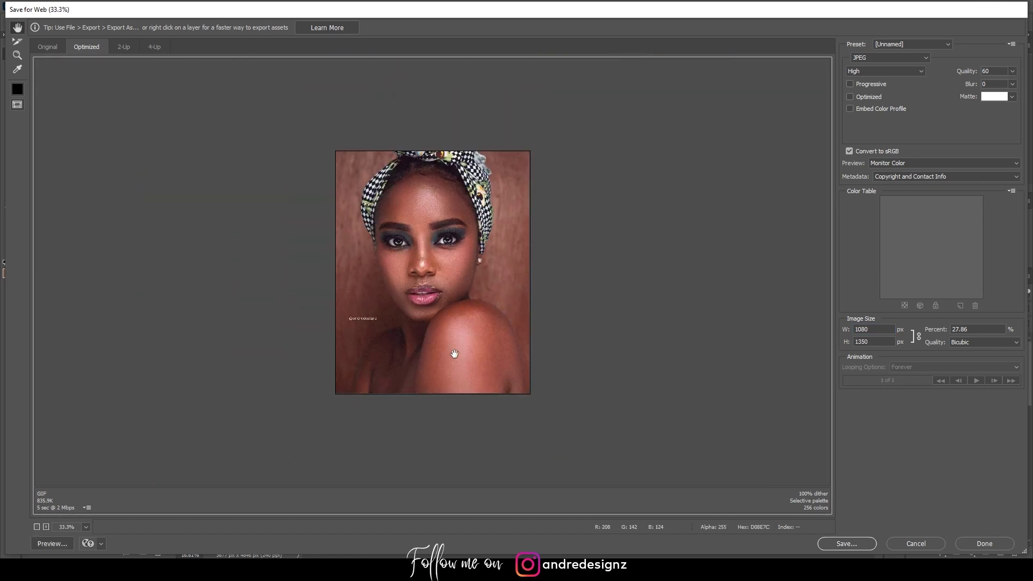